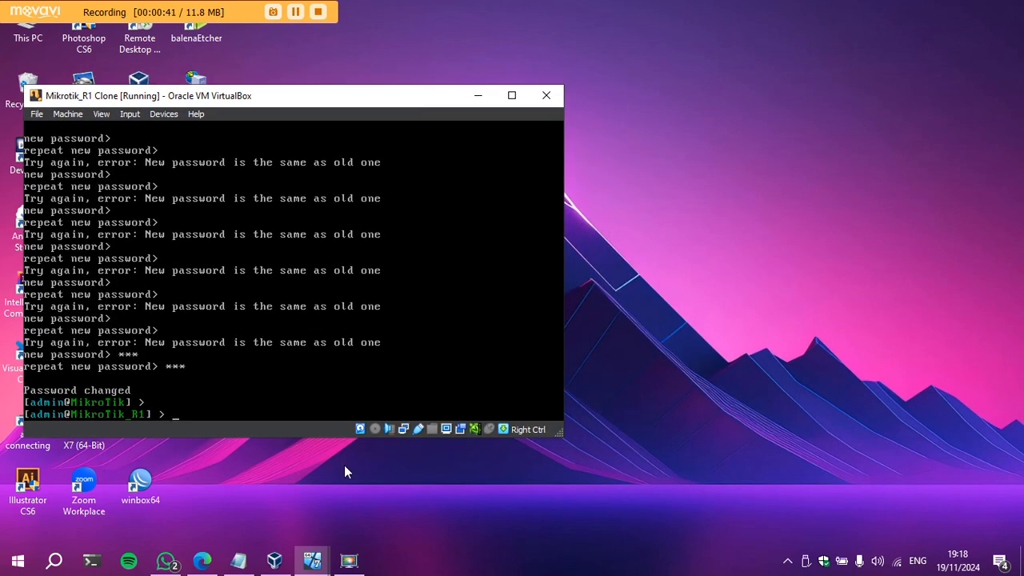
Run 'system reset-configuration no-defaults=yes' on the R1 console and confirm with y.
{"action": "left_click", "coordinate": [238, 560]}
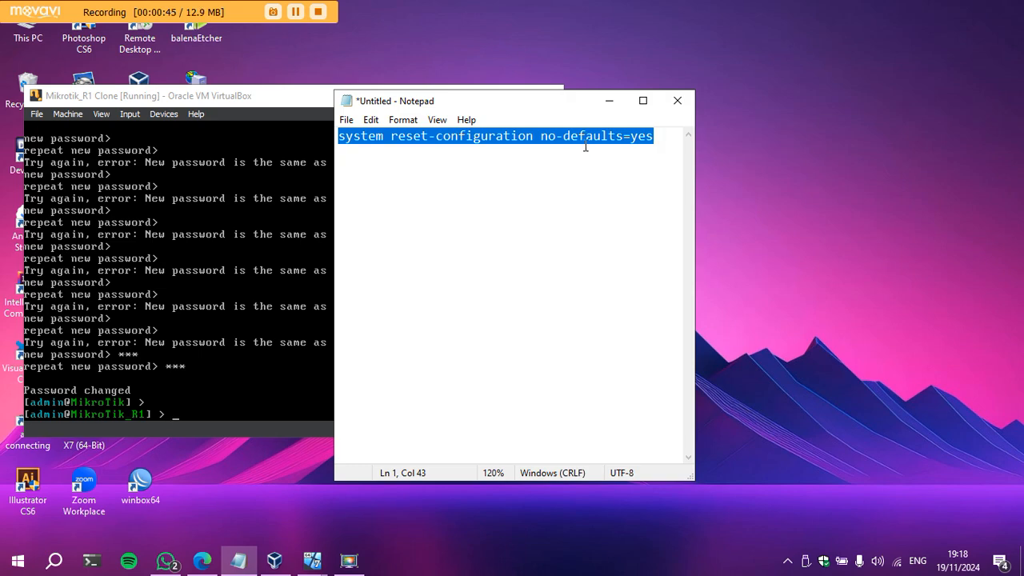
{"action": "left_click", "coordinate": [609, 101]}
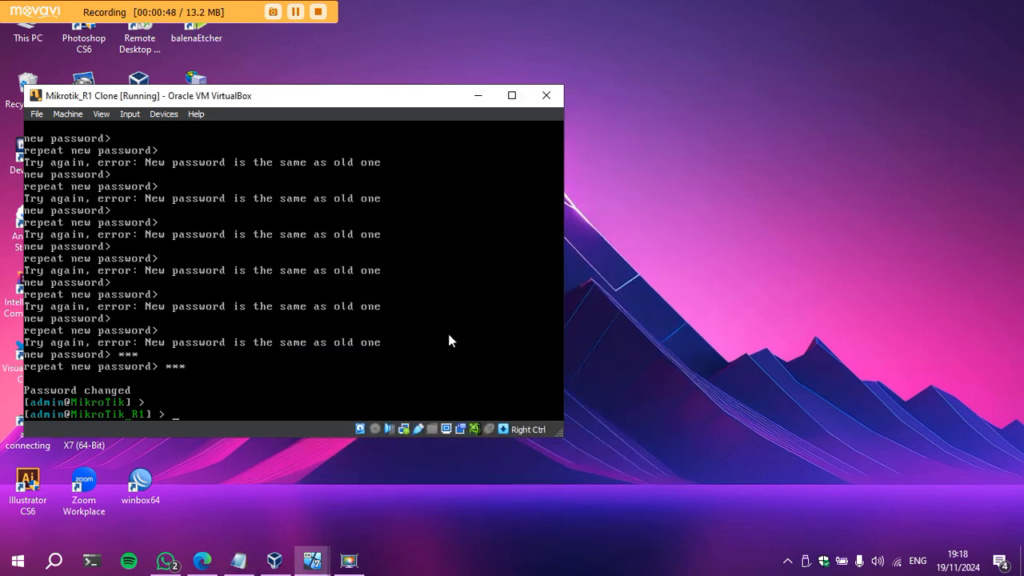
{"action": "type", "text": "ystem "}
{"action": "type", "text": "rese"}
{"action": "key", "text": "Tab"}
{"action": "type", "text": "no"}
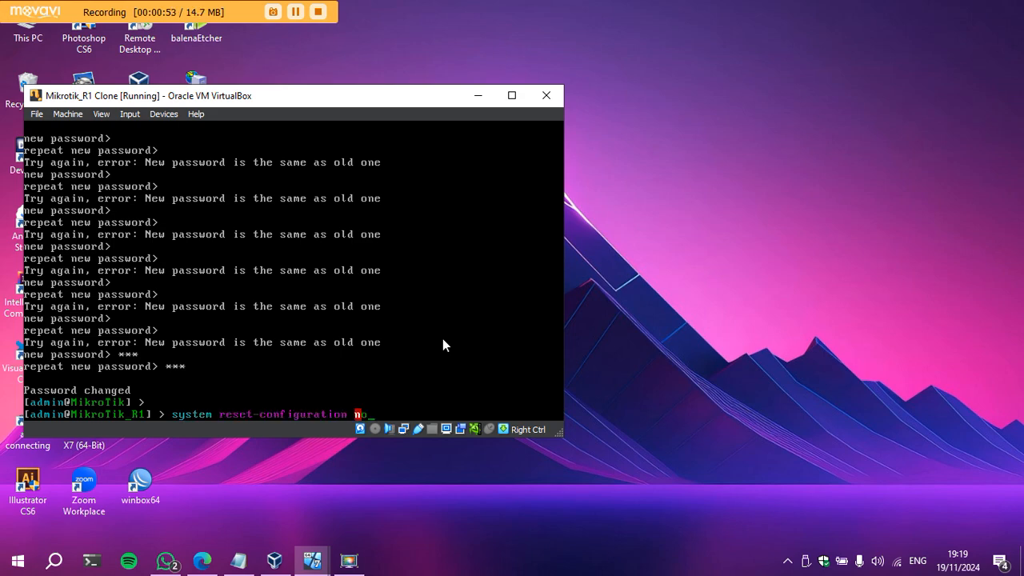
{"action": "key", "text": "Tab"}
{"action": "type", "text": "yes"}
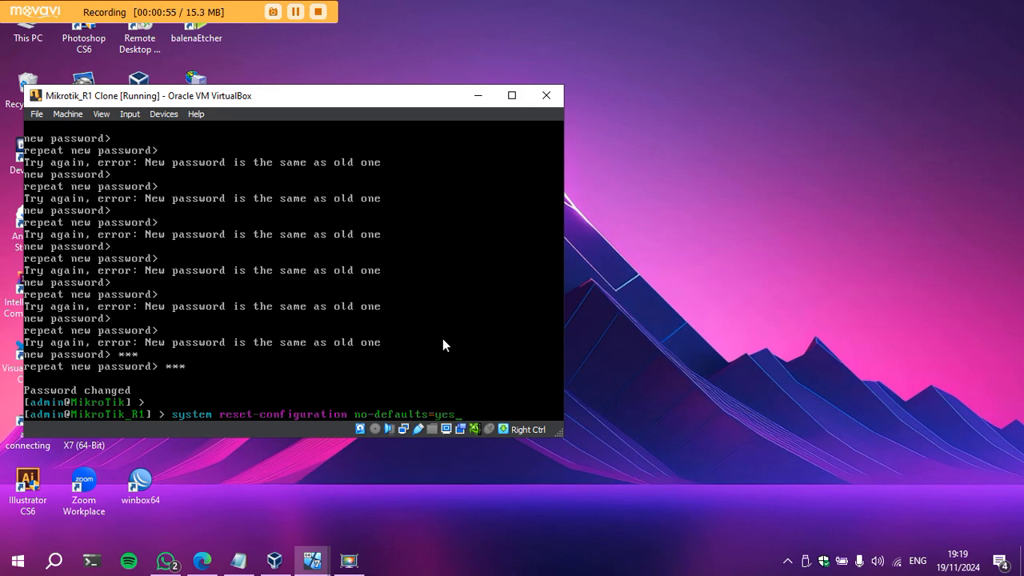
{"action": "key", "text": "Return"}
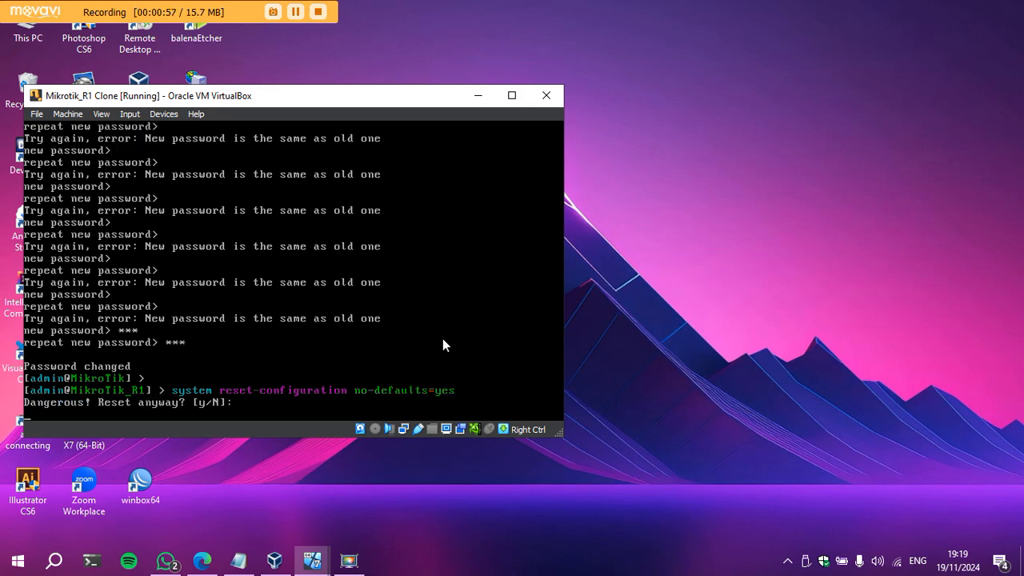
{"action": "type", "text": "y"}
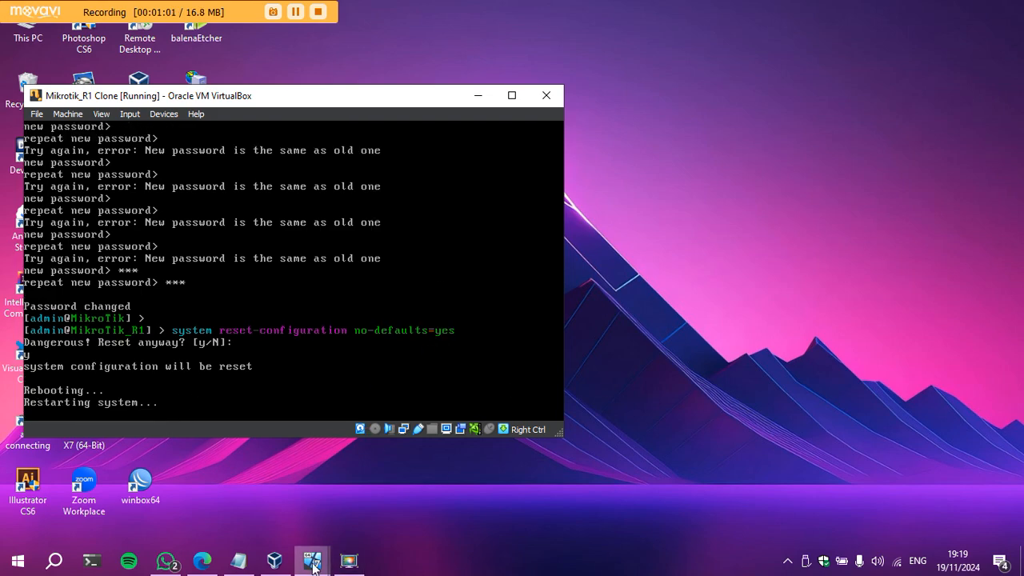
On the Mikrotik_R2 console, run 'system reset-configuration no-defaults=yes' and answer y.
{"action": "mouse_move", "coordinate": [312, 564]}
{"action": "left_click", "coordinate": [460, 518]}
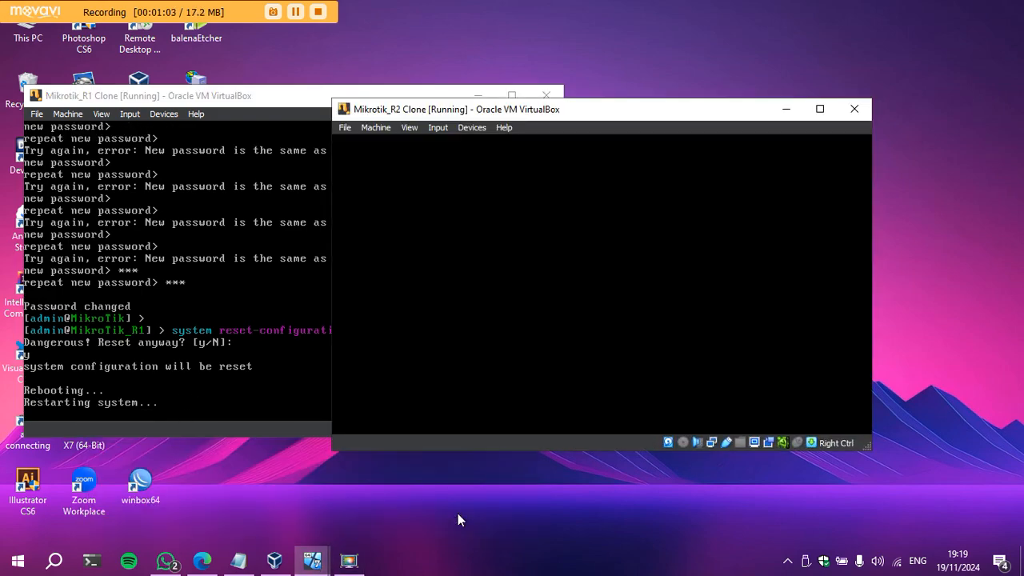
{"action": "key", "text": "Return"}
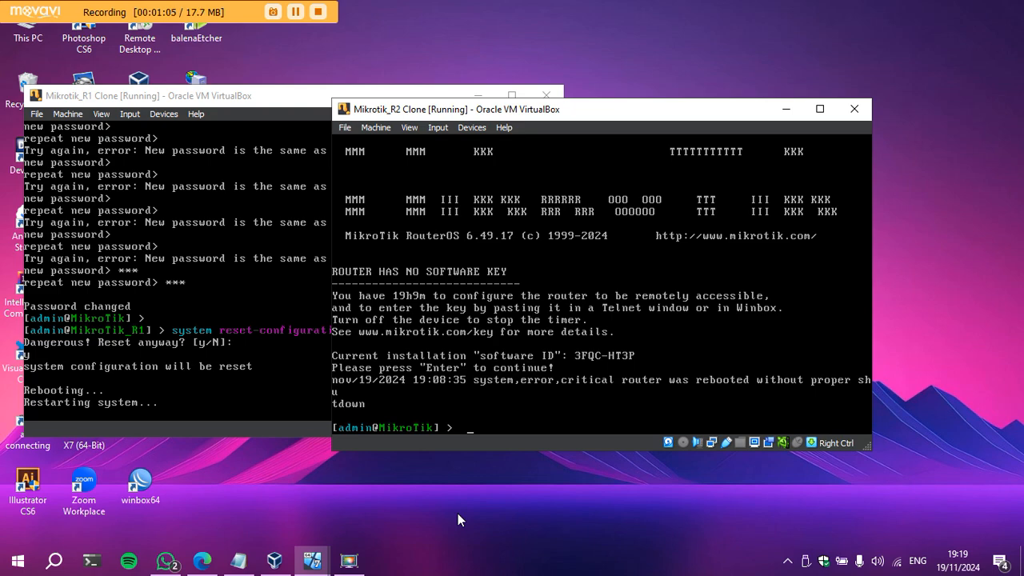
{"action": "type", "text": "system res"}
{"action": "key", "text": "Tab"}
{"action": "type", "text": "no-defaults=yes"}
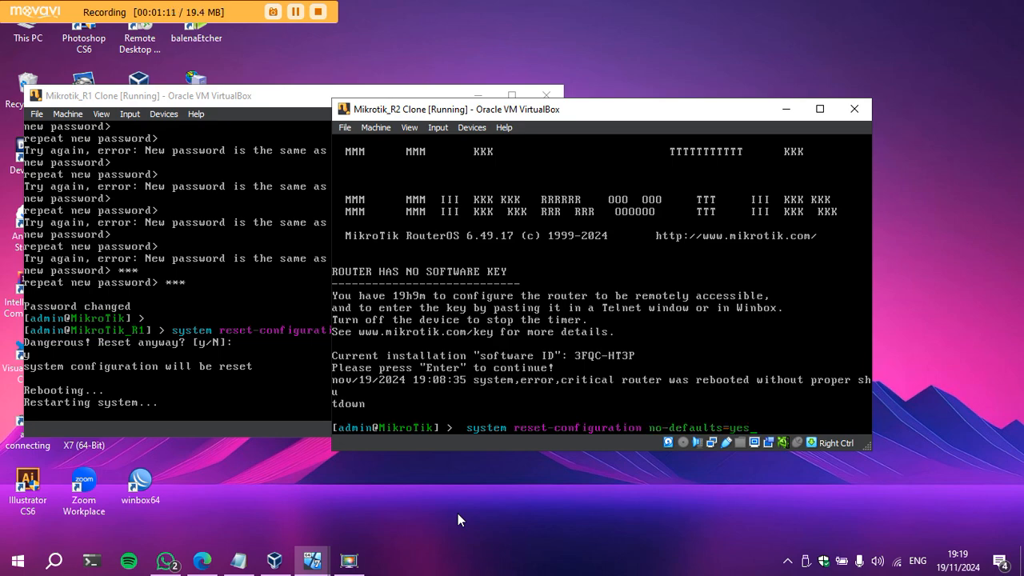
{"action": "key", "text": "Return"}
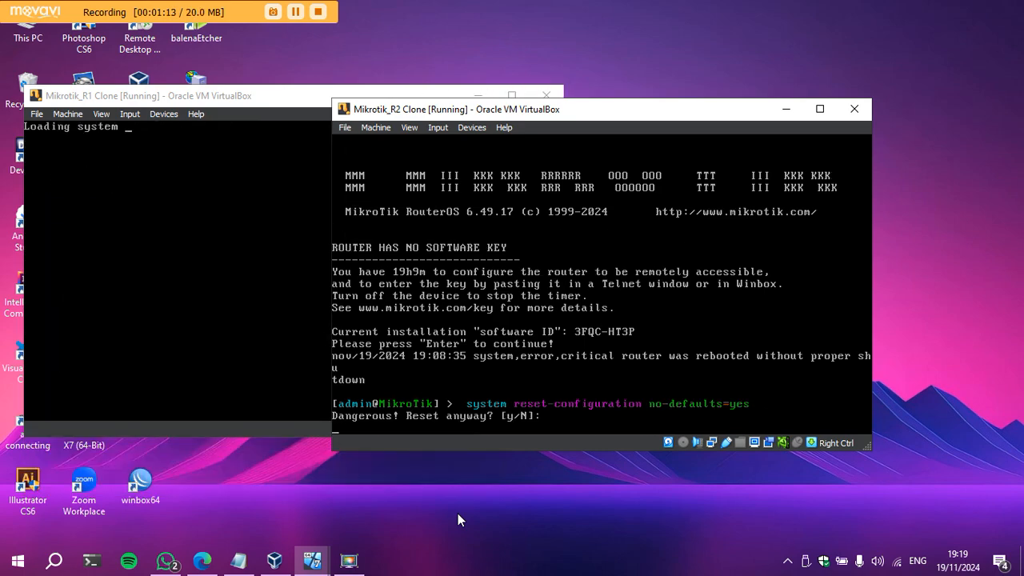
{"action": "type", "text": "y"}
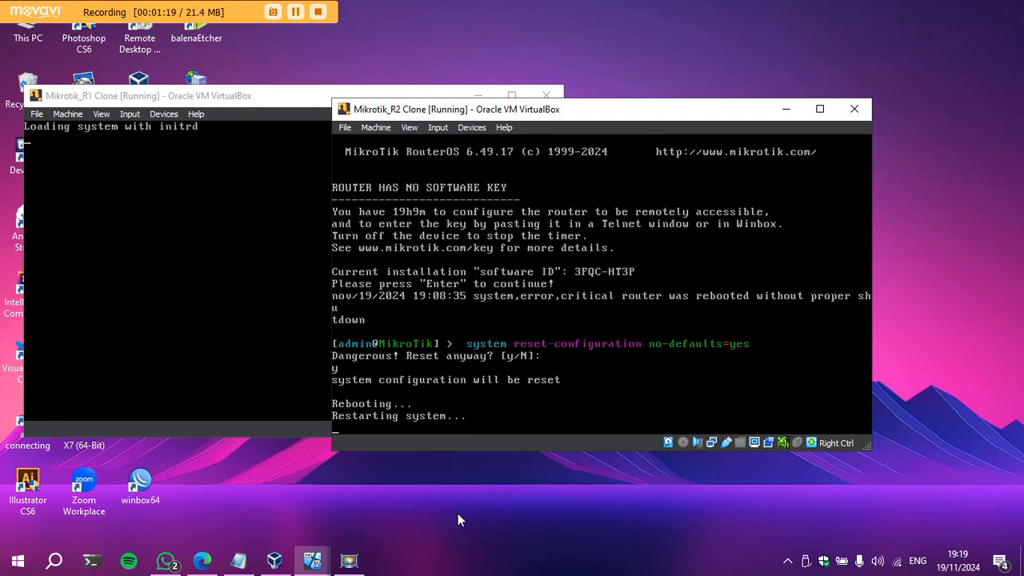
{"action": "left_click", "coordinate": [458, 514]}
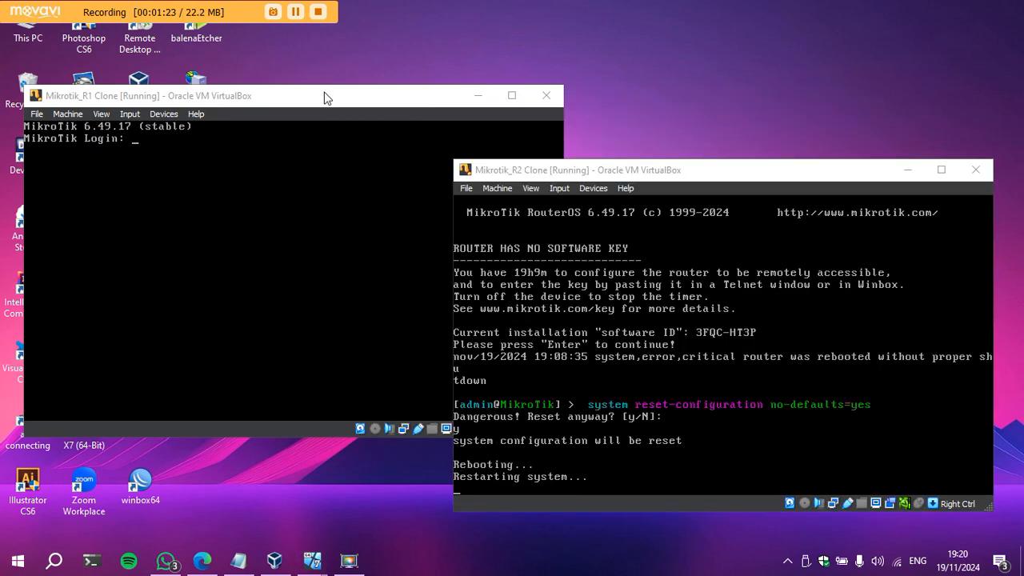
Log into R1 as admin and page through the software license.
{"action": "left_click", "coordinate": [325, 98]}
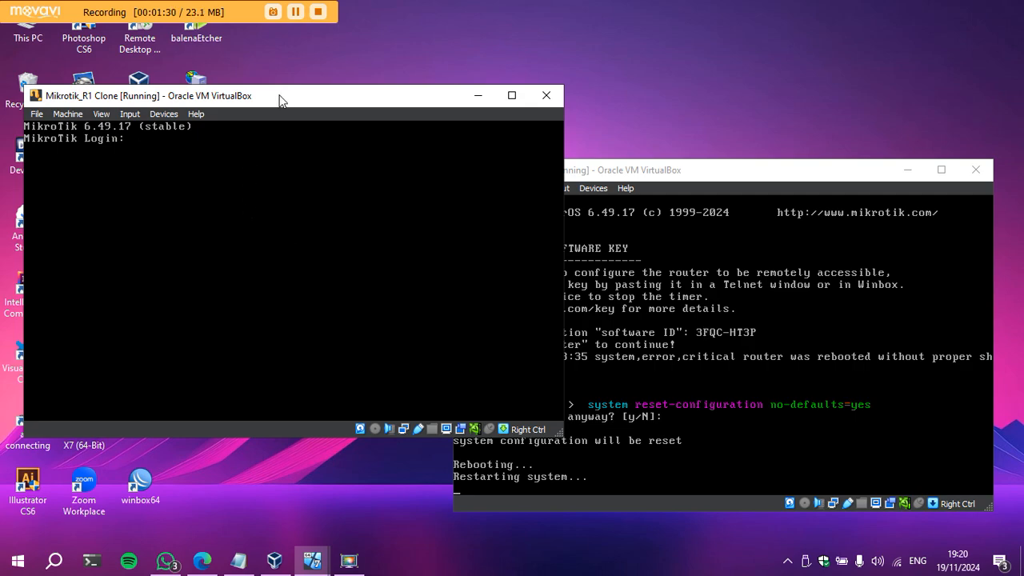
{"action": "key", "text": "Return"}
{"action": "key", "text": "Return"}
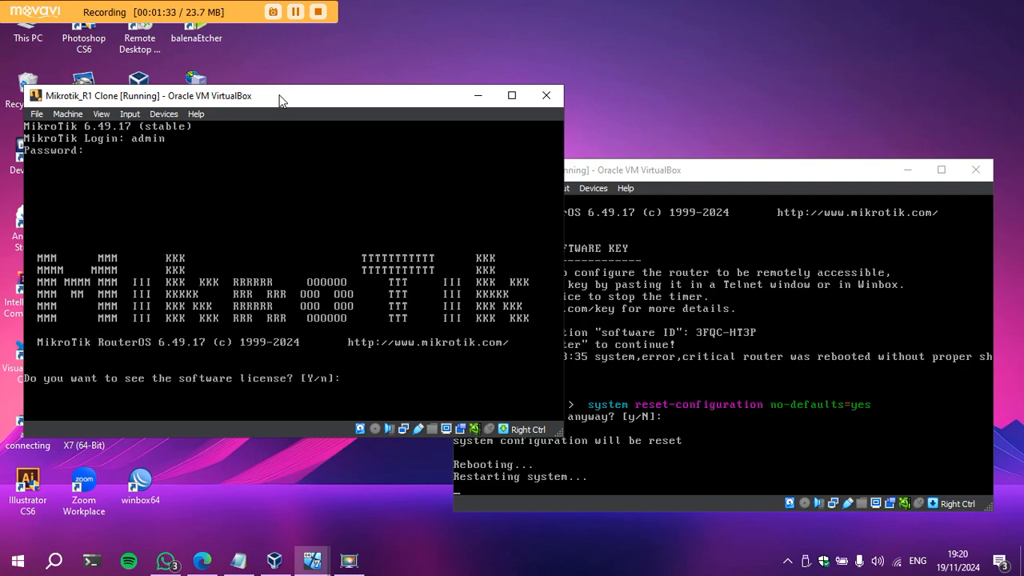
{"action": "type", "text": "y"}
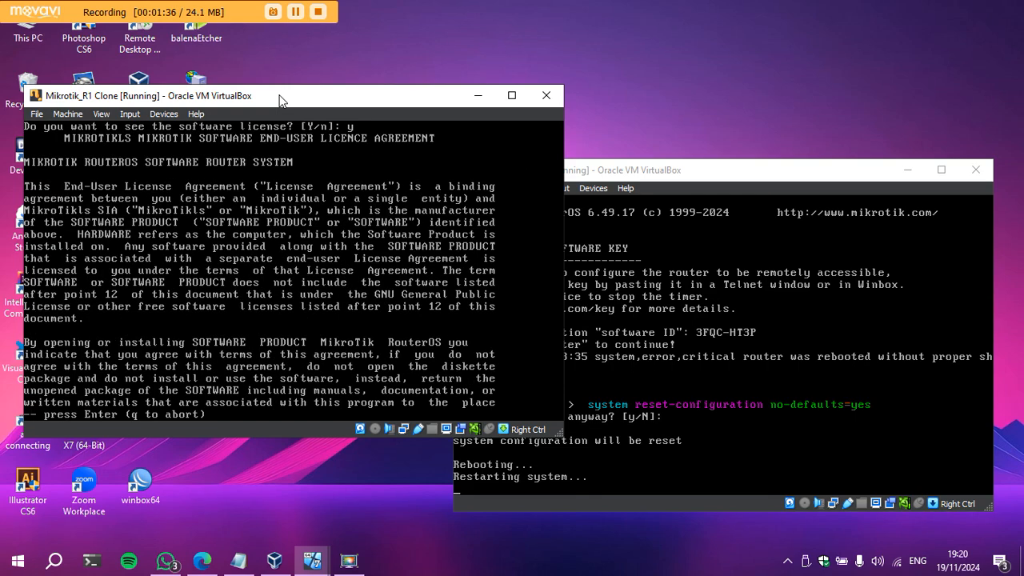
{"action": "key", "text": "Return"}
{"action": "key", "text": "Return"}
{"action": "key", "text": "Return"}
{"action": "key", "text": "Return"}
{"action": "key", "text": "Return"}
{"action": "key", "text": "Return"}
{"action": "key", "text": "Return"}
{"action": "key", "text": "Return"}
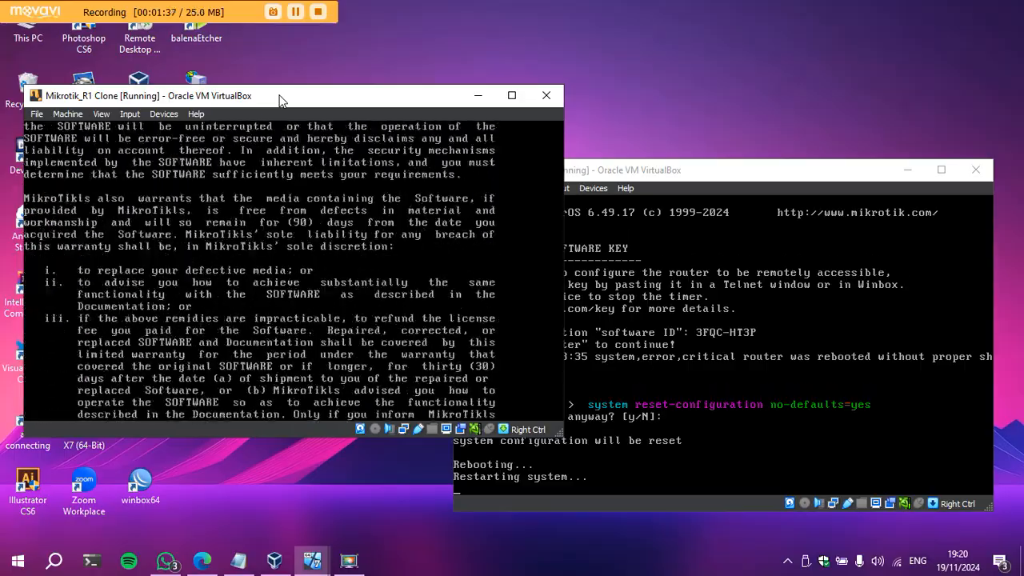
{"action": "key", "text": "Return"}
{"action": "key", "text": "Return"}
{"action": "key", "text": "Return"}
{"action": "key", "text": "Return"}
{"action": "key", "text": "Return"}
{"action": "key", "text": "Return"}
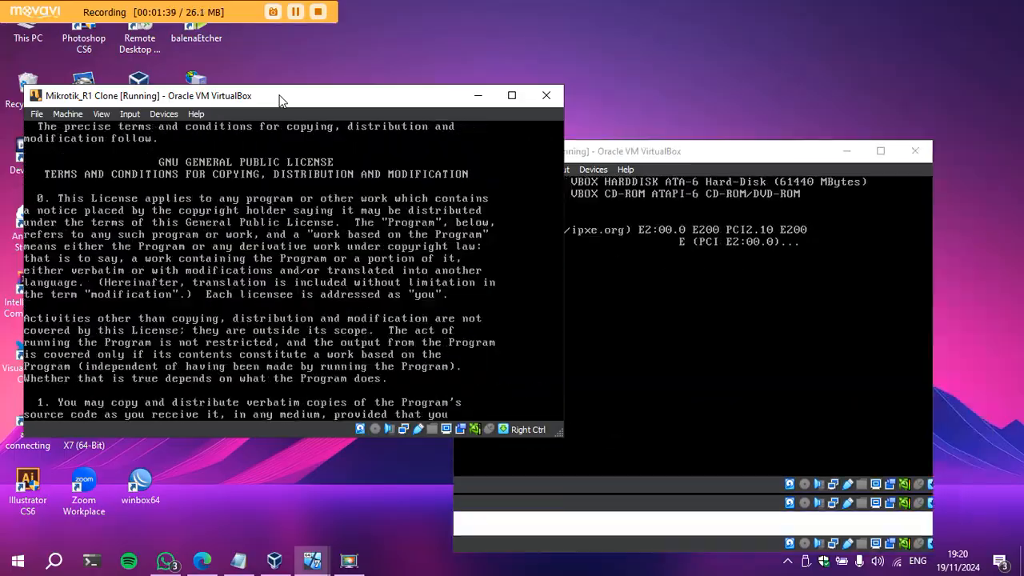
{"action": "key", "text": "Return"}
{"action": "key", "text": "Return"}
{"action": "key", "text": "Return"}
{"action": "key", "text": "Return"}
{"action": "key", "text": "Return"}
{"action": "key", "text": "Return"}
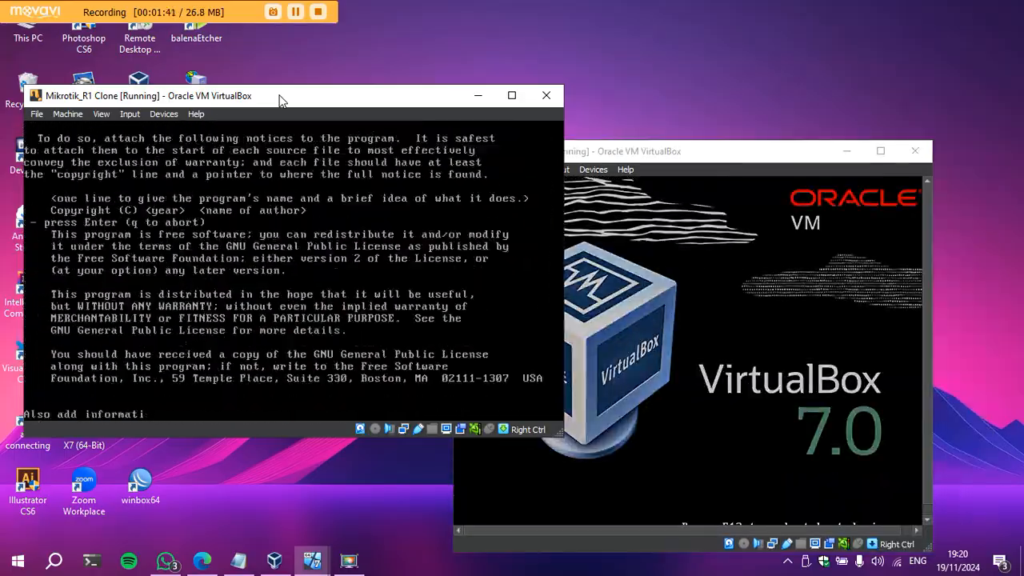
{"action": "key", "text": "Return"}
{"action": "key", "text": "Return"}
{"action": "key", "text": "Return"}
{"action": "key", "text": "Return"}
{"action": "key", "text": "Return"}
{"action": "key", "text": "Return"}
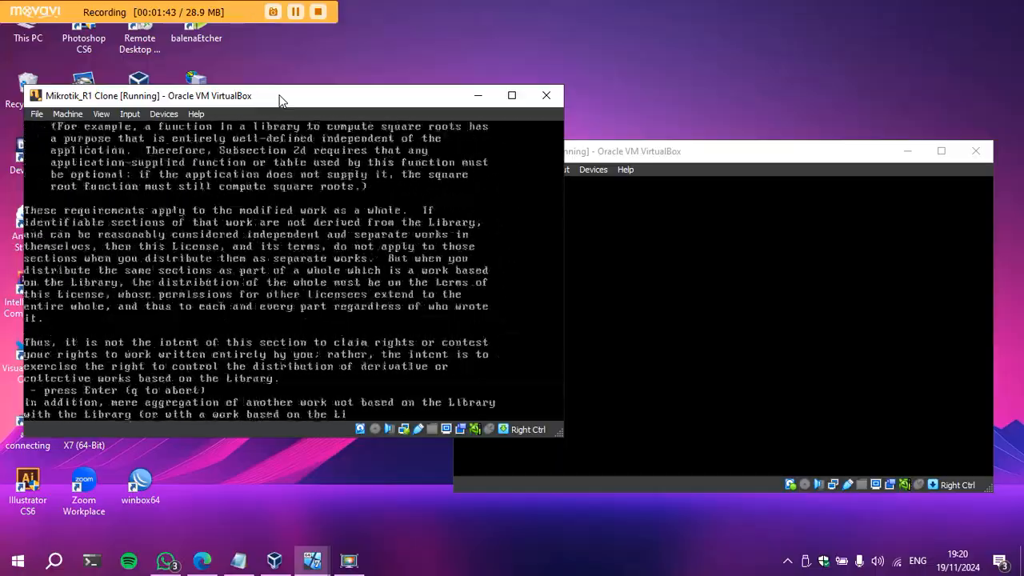
{"action": "key", "text": "Return"}
{"action": "key", "text": "Return"}
{"action": "key", "text": "Return"}
{"action": "key", "text": "Return"}
{"action": "key", "text": "Return"}
{"action": "key", "text": "Return"}
{"action": "key", "text": "Return"}
{"action": "key", "text": "Return"}
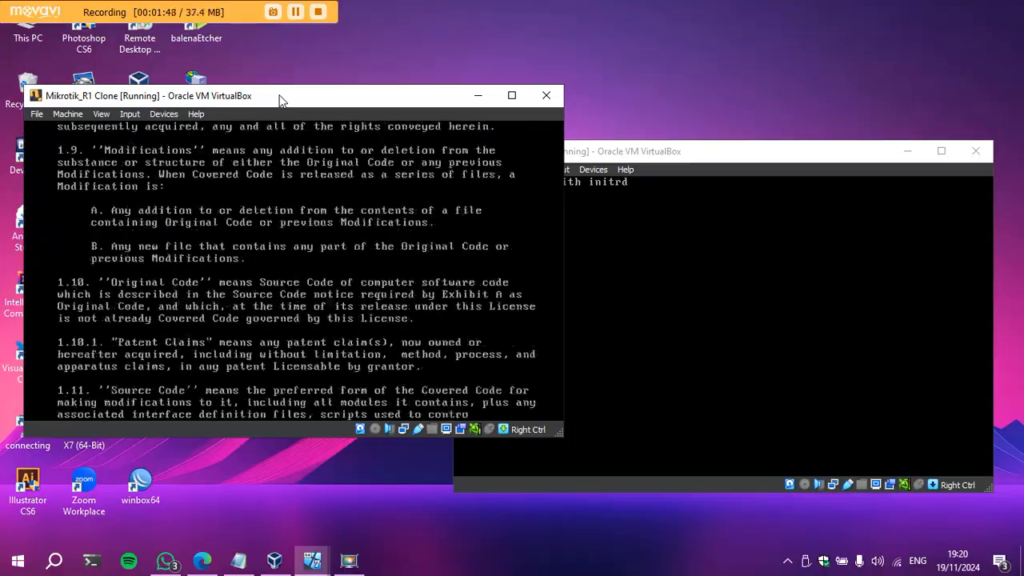
{"action": "key", "text": "Return"}
{"action": "key", "text": "Return"}
{"action": "key", "text": "Return"}
{"action": "key", "text": "Return"}
{"action": "key", "text": "Return"}
{"action": "key", "text": "Return"}
{"action": "key", "text": "Return"}
{"action": "key", "text": "Return"}
{"action": "key", "text": "Return"}
{"action": "key", "text": "Return"}
{"action": "key", "text": "Return"}
{"action": "key", "text": "Return"}
{"action": "key", "text": "Return"}
{"action": "key", "text": "Return"}
{"action": "key", "text": "Return"}
{"action": "key", "text": "Return"}
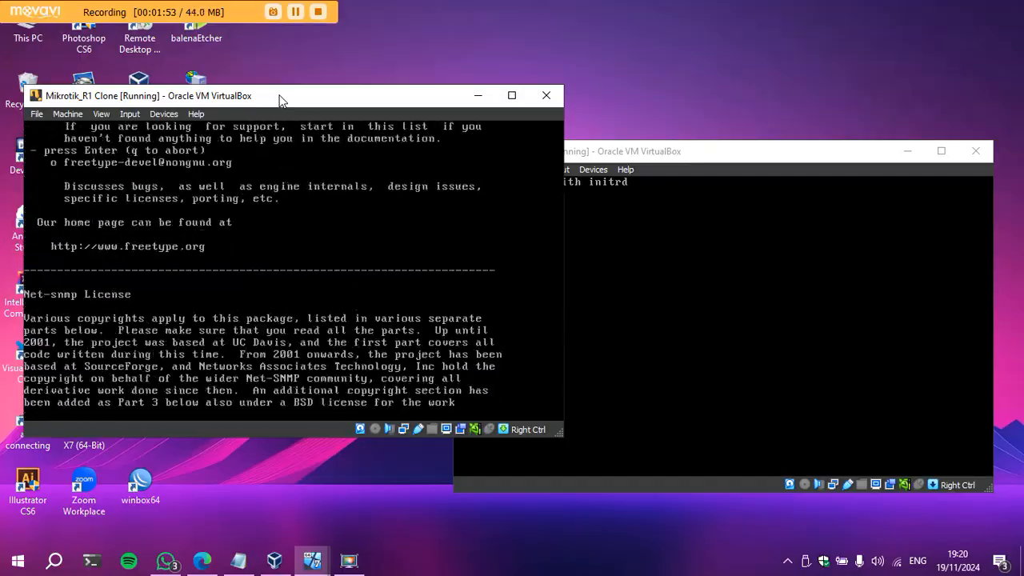
{"action": "key", "text": "Return"}
{"action": "key", "text": "Return"}
{"action": "key", "text": "Return"}
{"action": "key", "text": "Return"}
{"action": "key", "text": "Return"}
{"action": "key", "text": "Return"}
{"action": "key", "text": "Return"}
{"action": "key", "text": "Return"}
{"action": "key", "text": "Return"}
{"action": "key", "text": "Return"}
{"action": "key", "text": "Return"}
{"action": "key", "text": "Return"}
{"action": "key", "text": "Return"}
{"action": "key", "text": "Return"}
{"action": "key", "text": "Return"}
{"action": "key", "text": "Return"}
{"action": "key", "text": "Return"}
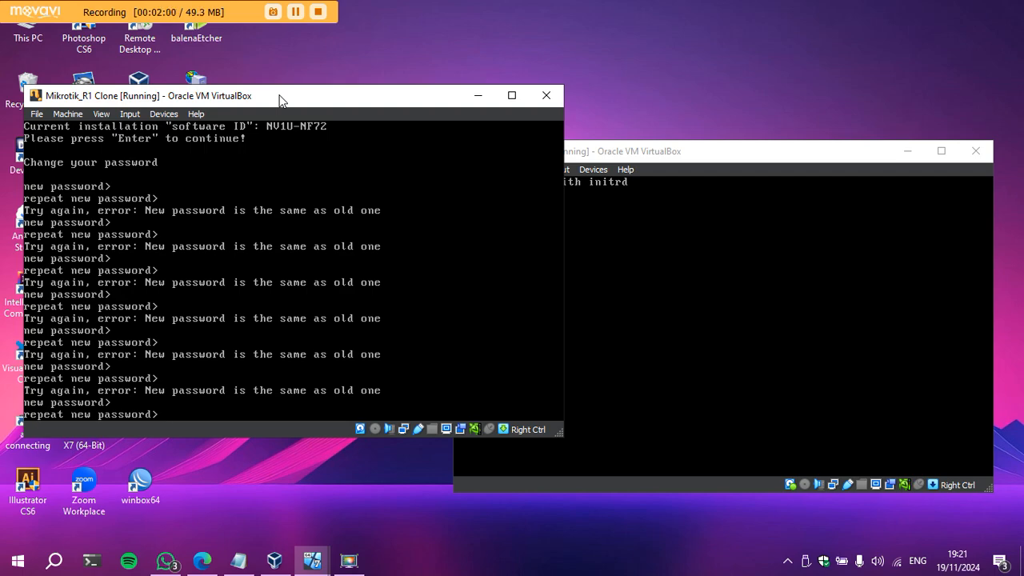
Enter and repeat a new admin password on R1.
{"action": "key", "text": "Return"}
{"action": "type", "text": "***"}
{"action": "key", "text": "Return"}
{"action": "type", "text": "***"}
{"action": "key", "text": "Return"}
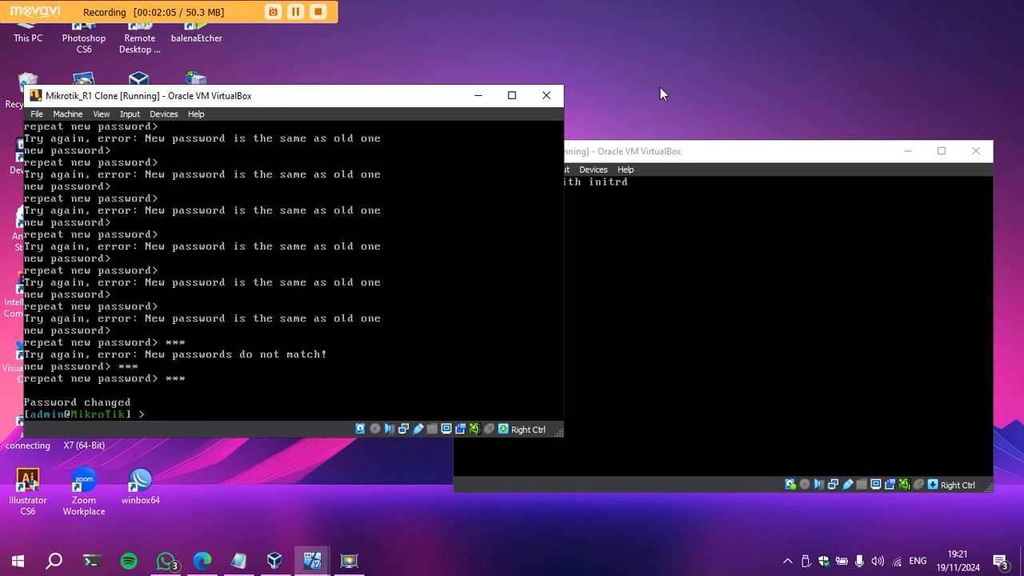
{"action": "left_click", "coordinate": [589, 158]}
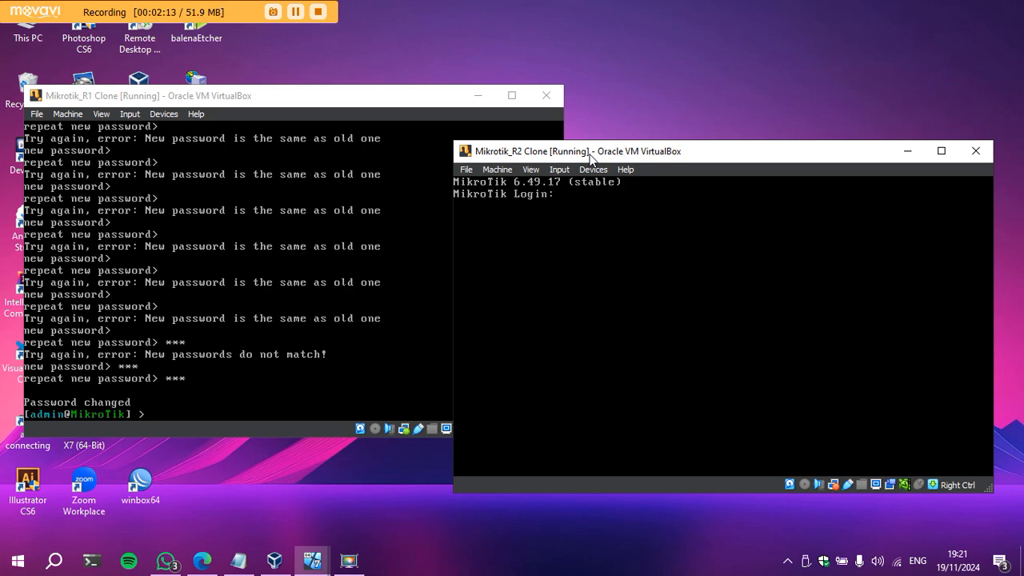
Log into R2 as admin and page through its software license.
{"action": "type", "text": "admin"}
{"action": "key", "text": "Return"}
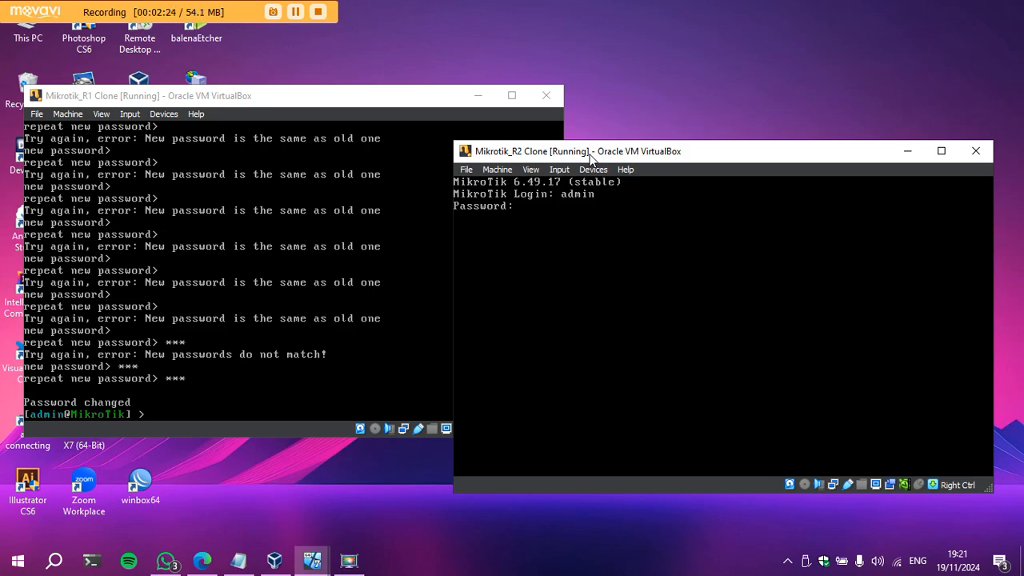
{"action": "key", "text": "Return"}
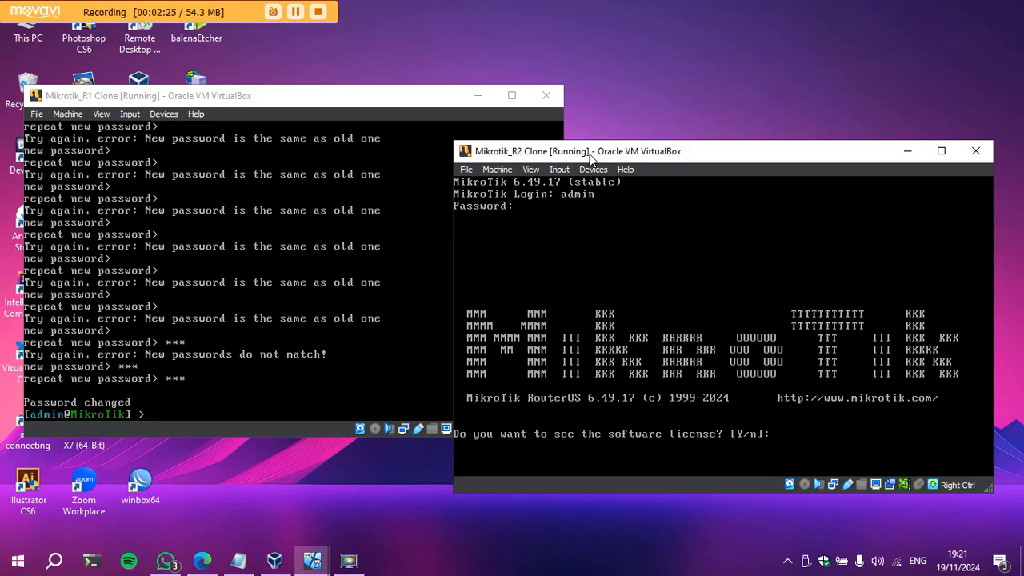
{"action": "key", "text": "Return"}
{"action": "key", "text": "Return"}
{"action": "key", "text": "Return"}
{"action": "key", "text": "Return"}
{"action": "key", "text": "Return"}
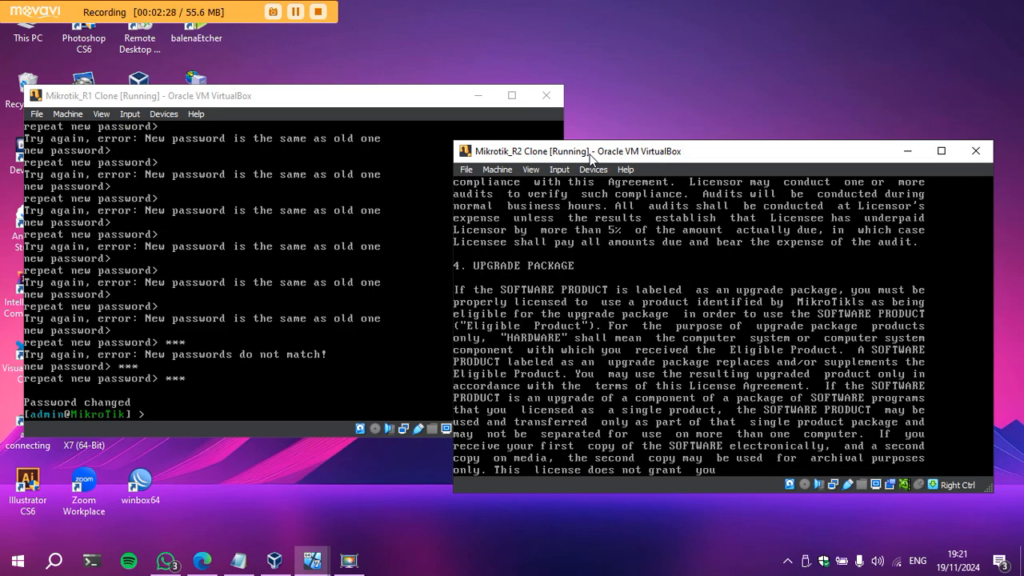
{"action": "key", "text": "Return"}
{"action": "key", "text": "Return"}
{"action": "key", "text": "Return"}
{"action": "key", "text": "Return"}
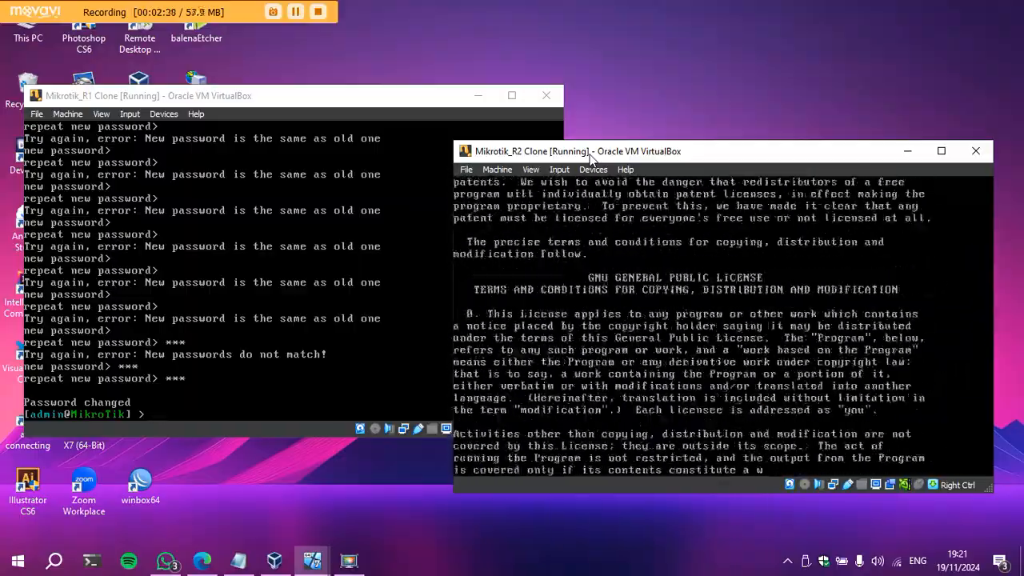
{"action": "key", "text": "Return"}
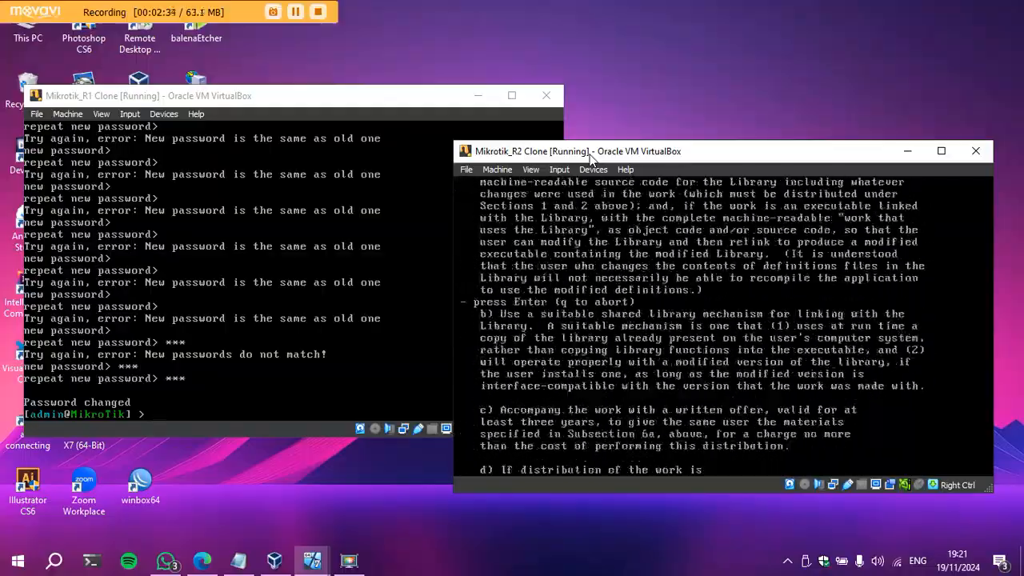
{"action": "key", "text": "Return"}
{"action": "key", "text": "Return"}
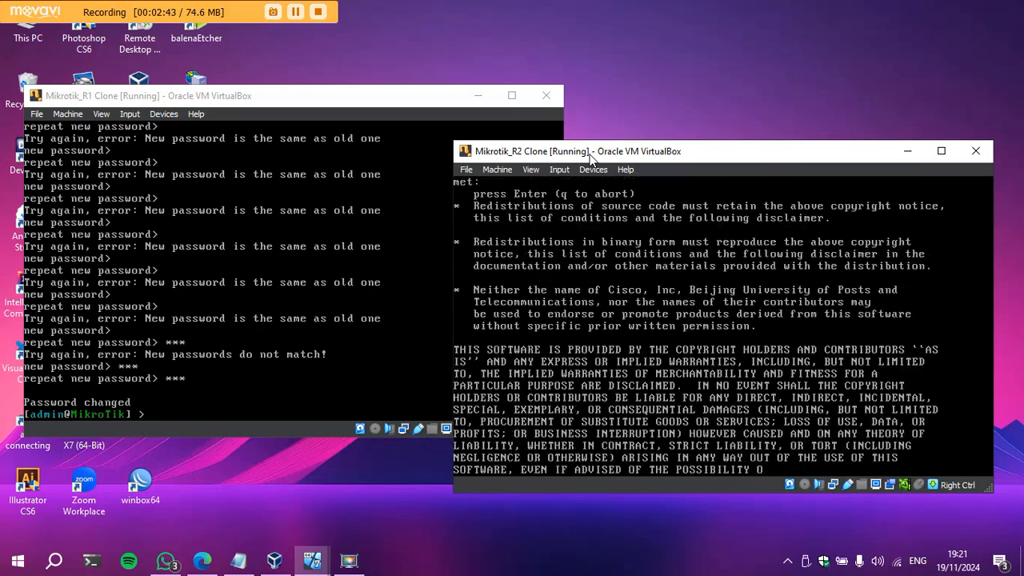
Enter and repeat the new admin password on R2.
{"action": "key", "text": "Return"}
{"action": "key", "text": "Return"}
{"action": "key", "text": "Return"}
{"action": "key", "text": "Return"}
{"action": "key", "text": "Return"}
{"action": "key", "text": "Return"}
{"action": "key", "text": "Return"}
{"action": "key", "text": "Return"}
{"action": "key", "text": "Return"}
{"action": "key", "text": "Return"}
{"action": "key", "text": "Return"}
{"action": "key", "text": "Return"}
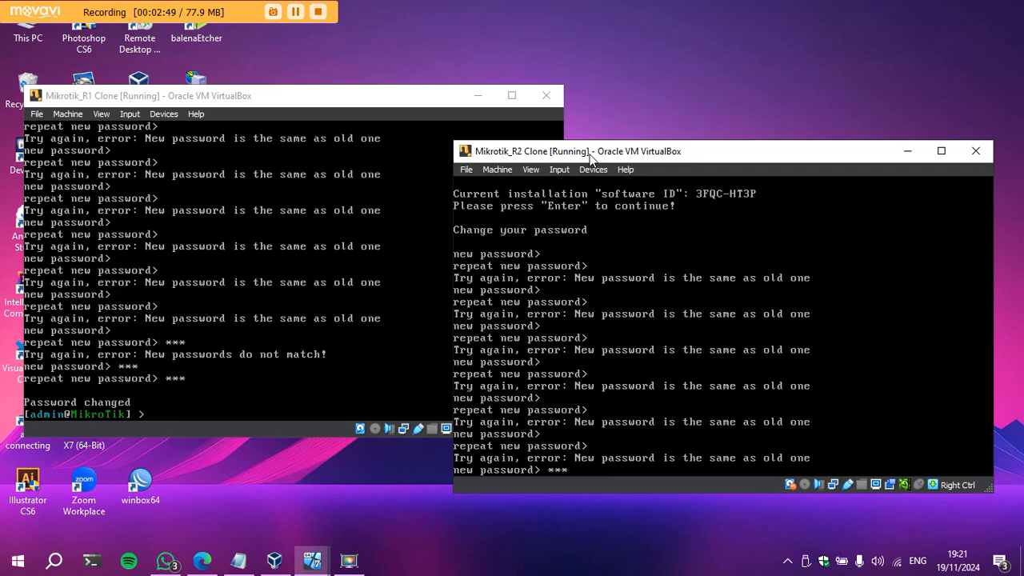
{"action": "key", "text": "Return"}
{"action": "type", "text": "***"}
{"action": "key", "text": "Return"}
{"action": "type", "text": "1"}
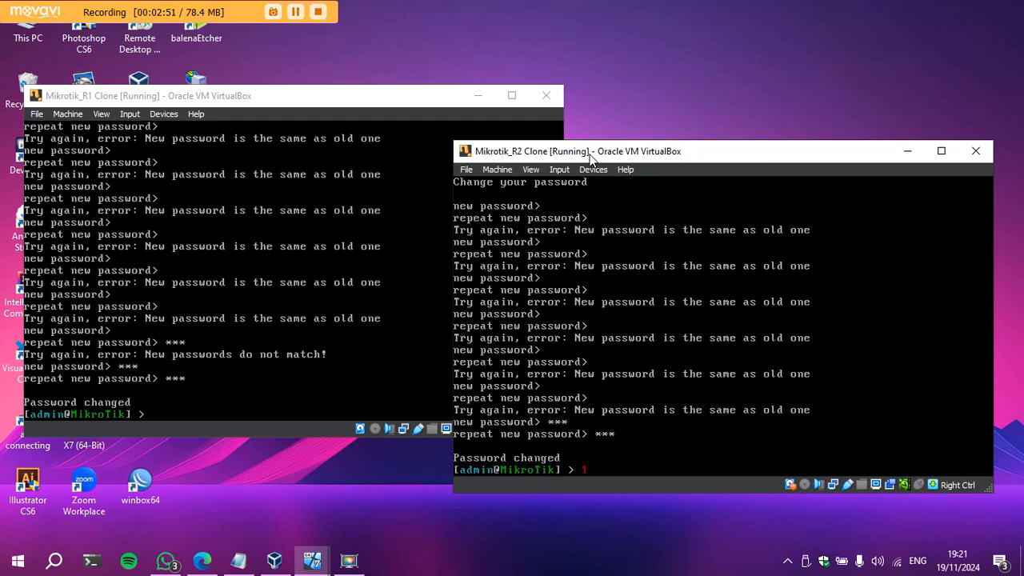
{"action": "left_click", "coordinate": [899, 159]}
In VirtualBox Manager, compare the network adapters of Mikrotik_R1 Clone and Mikrotik_R2 Clone.
{"action": "left_click", "coordinate": [477, 95]}
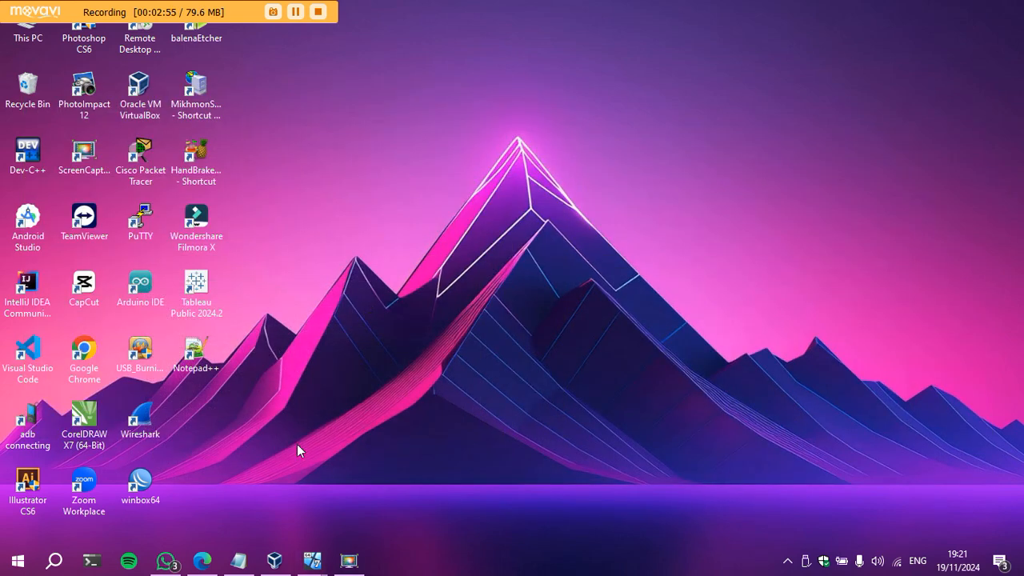
{"action": "left_click", "coordinate": [274, 560]}
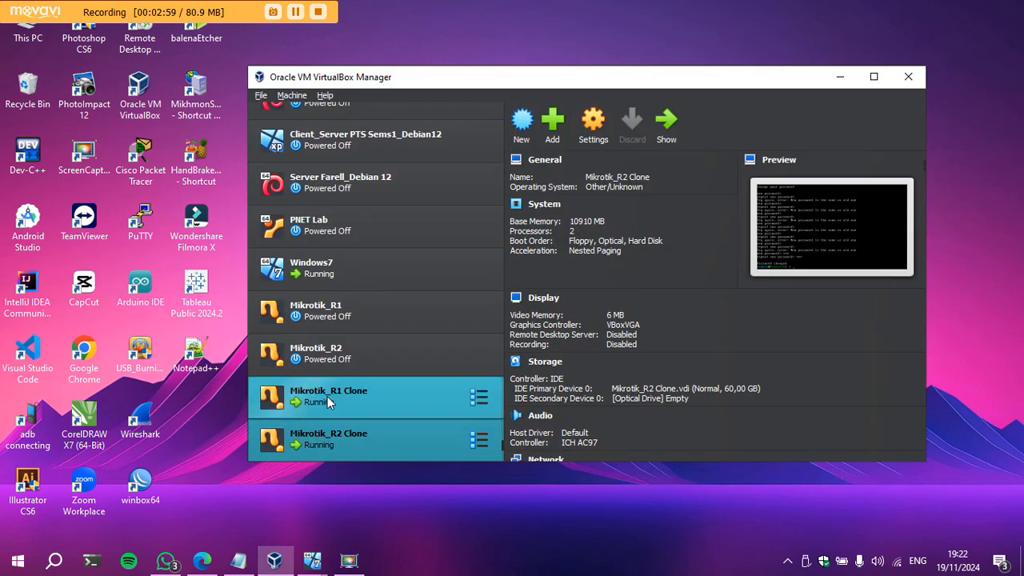
{"action": "left_click", "coordinate": [327, 396]}
{"action": "scroll", "coordinate": [630, 292], "scroll_direction": "down", "scroll_amount": 3}
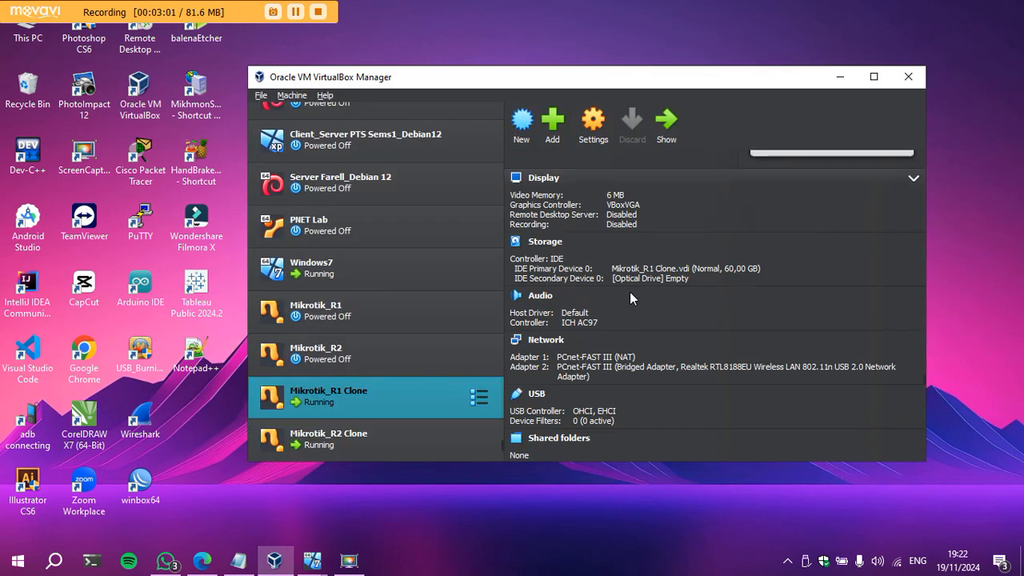
{"action": "left_click", "coordinate": [364, 435], "text": "shift"}
{"action": "left_click", "coordinate": [356, 384]}
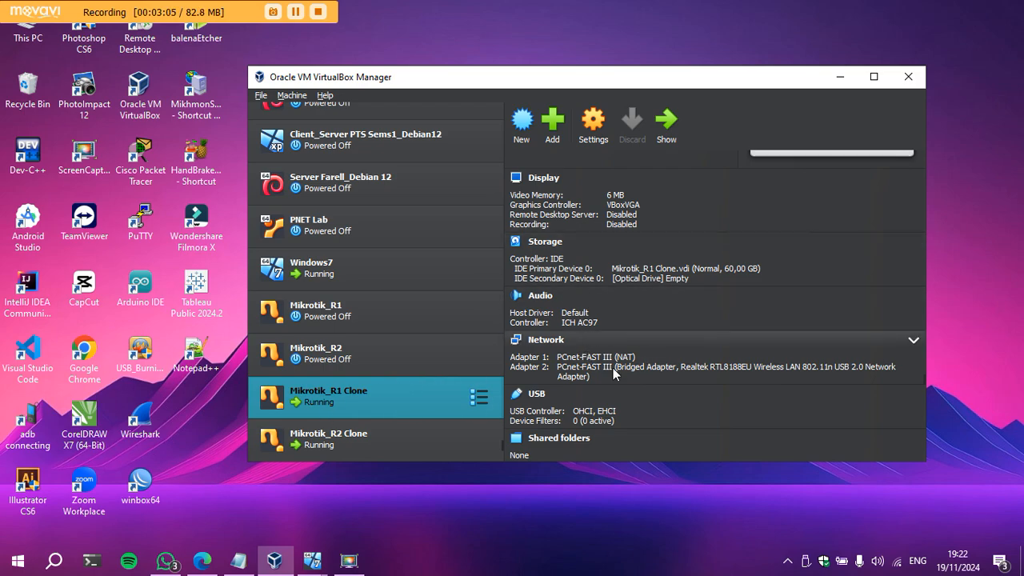
{"action": "left_click", "coordinate": [373, 432]}
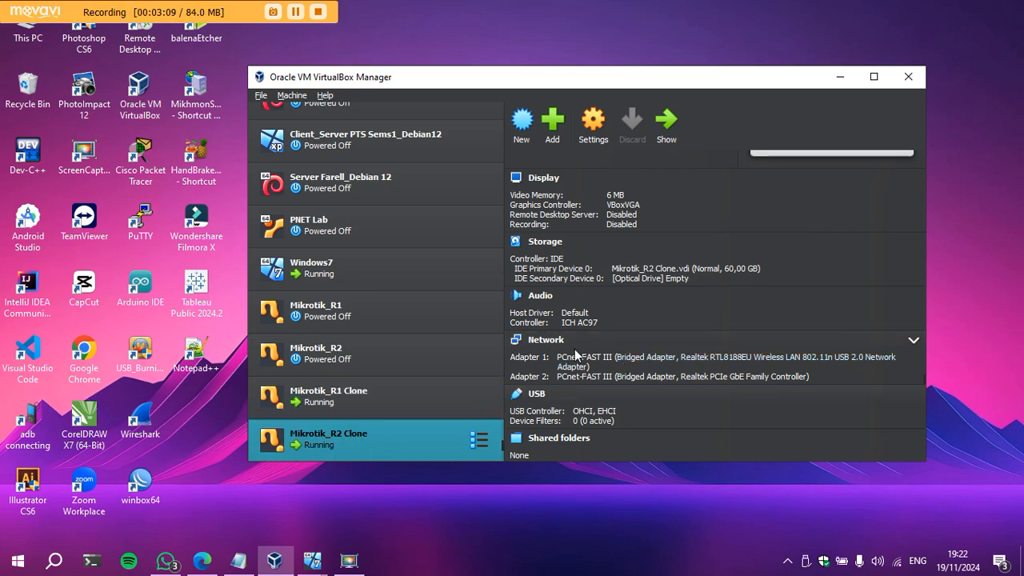
{"action": "left_click", "coordinate": [334, 388]}
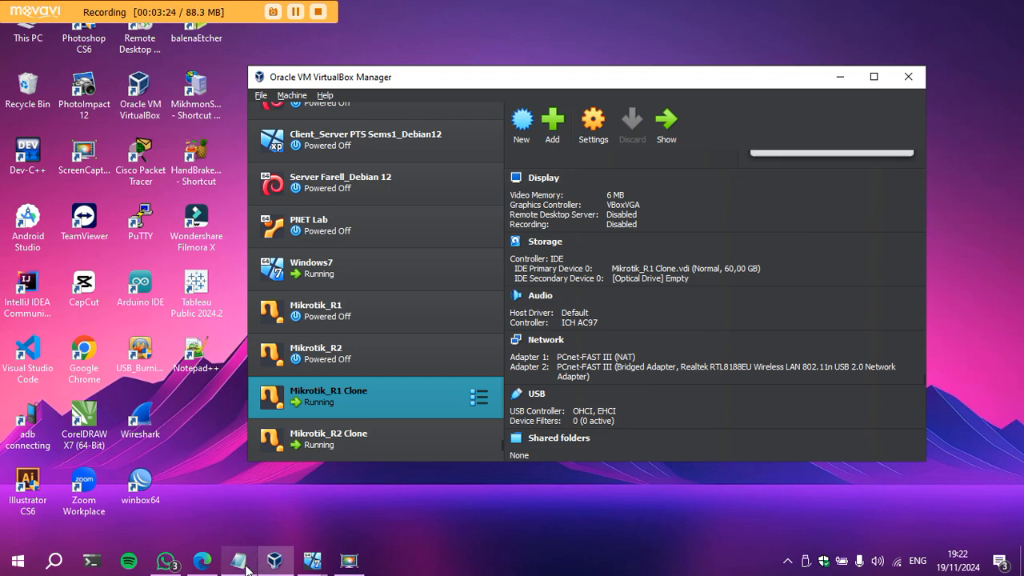
Check the lab PDF's R2 E1 row (DHCP client from R1-E2), then minimise Edge and VirtualBox Manager.
{"action": "left_click", "coordinate": [212, 566]}
{"action": "left_click_drag", "start_coordinate": [417, 302], "coordinate": [489, 301]}
{"action": "left_click_drag", "start_coordinate": [576, 301], "coordinate": [663, 302]}
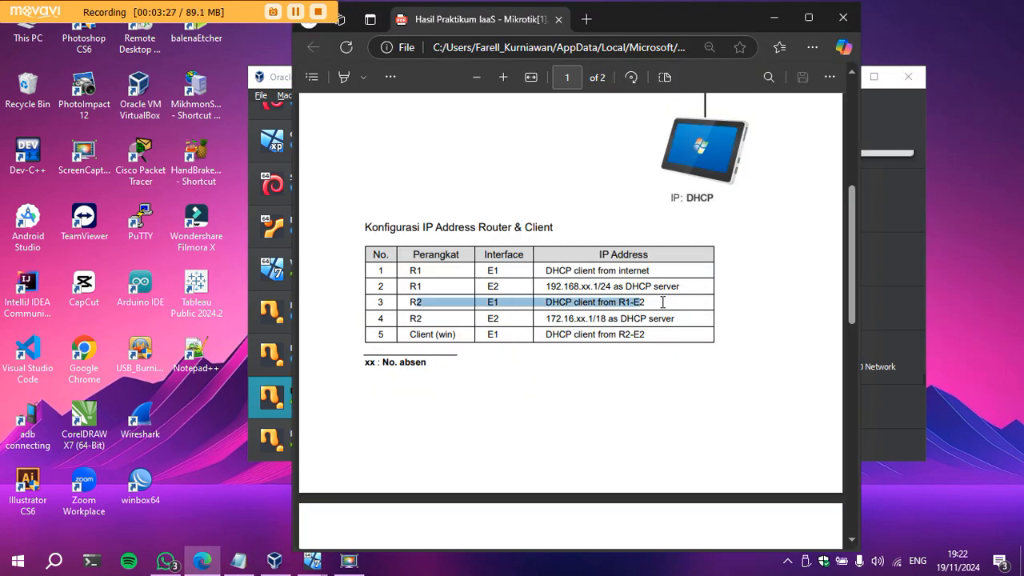
{"action": "right_click", "coordinate": [663, 302]}
{"action": "left_click", "coordinate": [774, 17]}
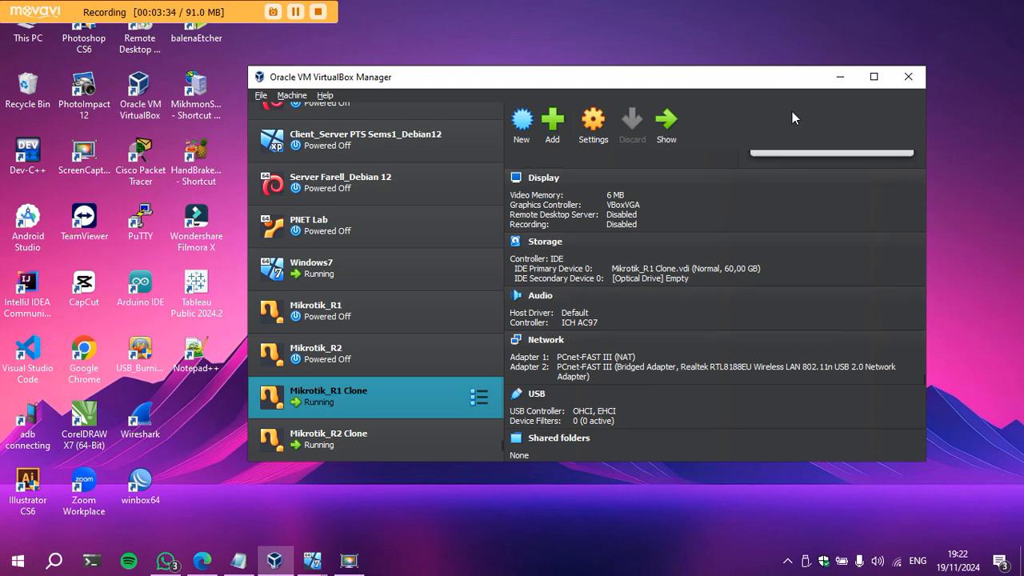
{"action": "left_click", "coordinate": [850, 77]}
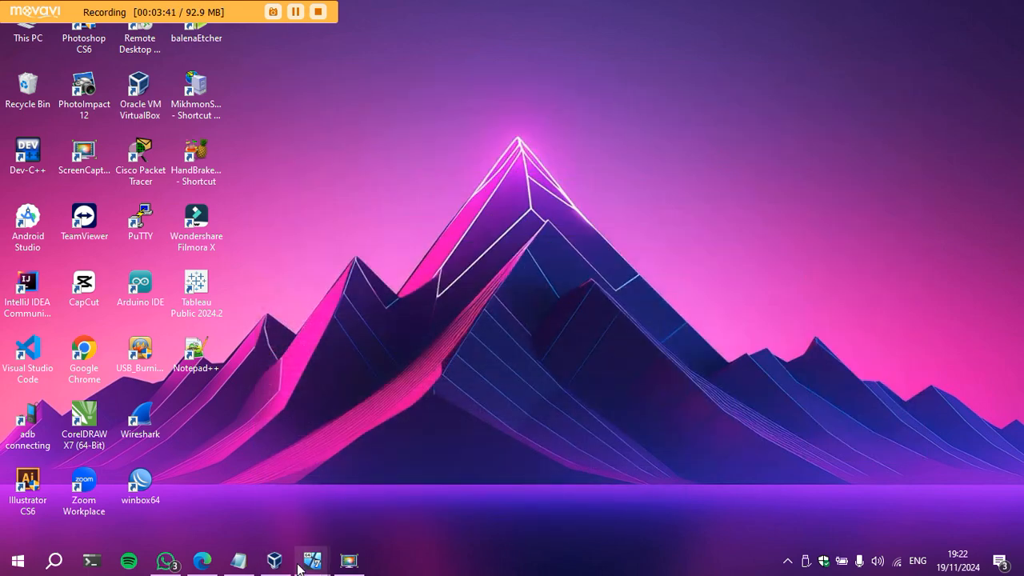
{"action": "mouse_move", "coordinate": [312, 562]}
{"action": "left_click", "coordinate": [364, 502]}
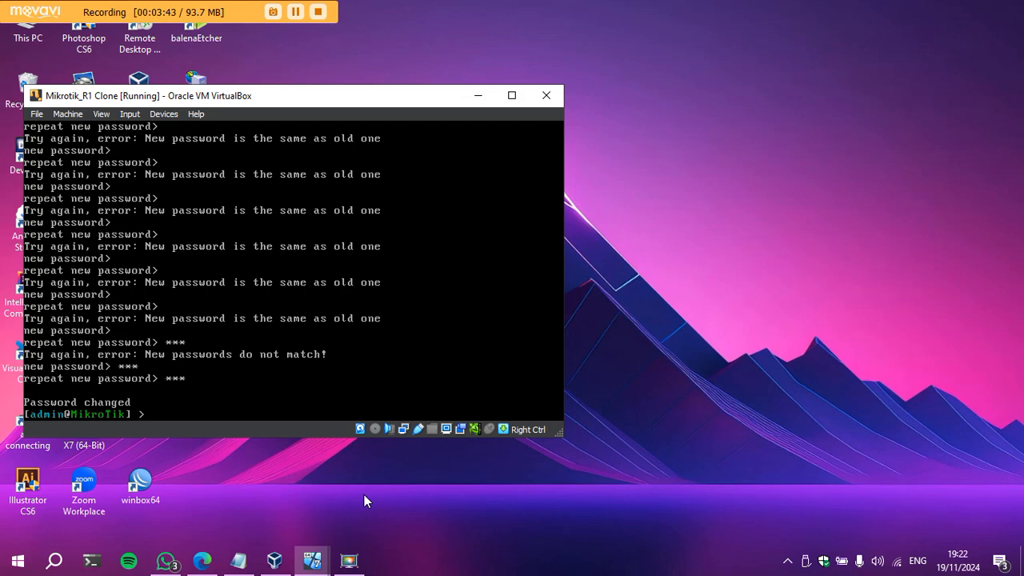
{"action": "left_click_drag", "start_coordinate": [349, 101], "coordinate": [363, 111]}
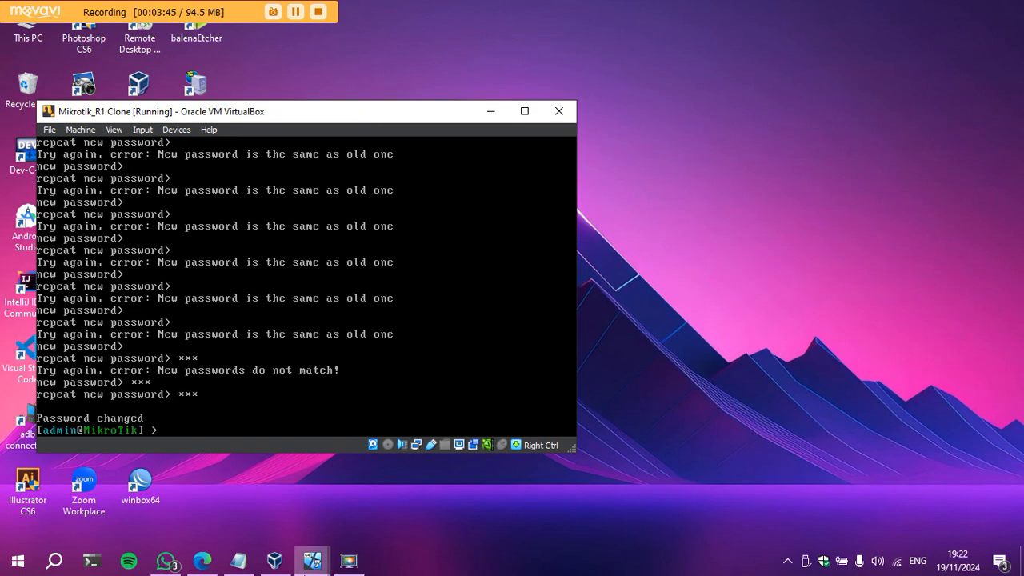
{"action": "mouse_move", "coordinate": [311, 562]}
{"action": "left_click", "coordinate": [496, 494]}
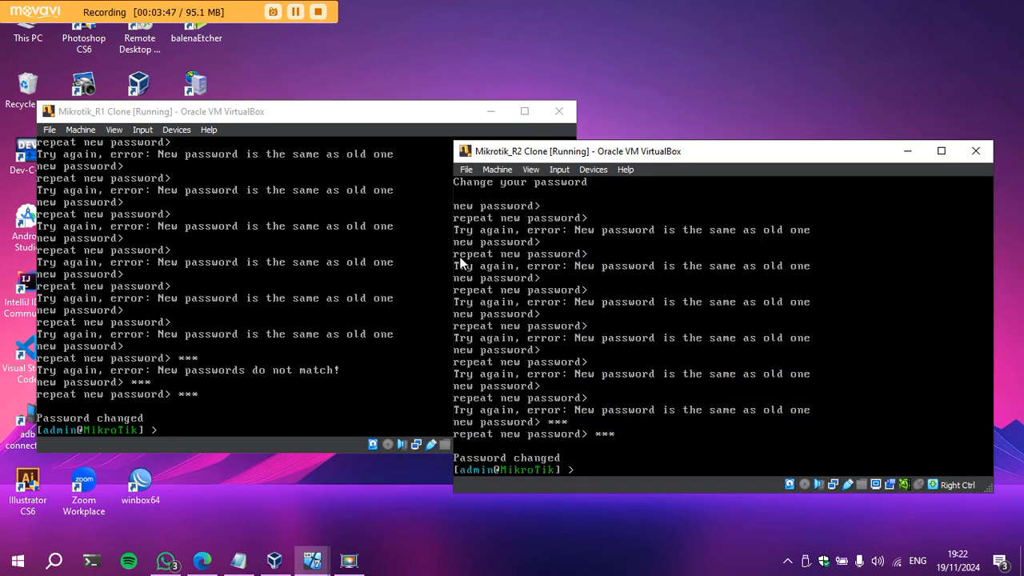
{"action": "left_click", "coordinate": [907, 150]}
{"action": "left_click", "coordinate": [492, 111]}
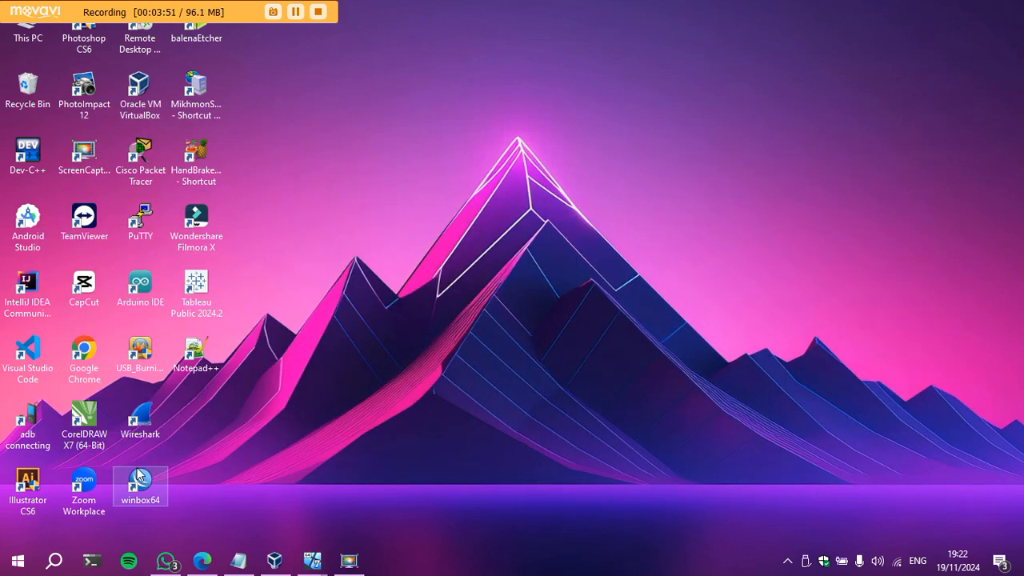
Launch WinBox from the desktop to list the two discovered MikroTik neighbours.
{"action": "double_click", "coordinate": [145, 472]}
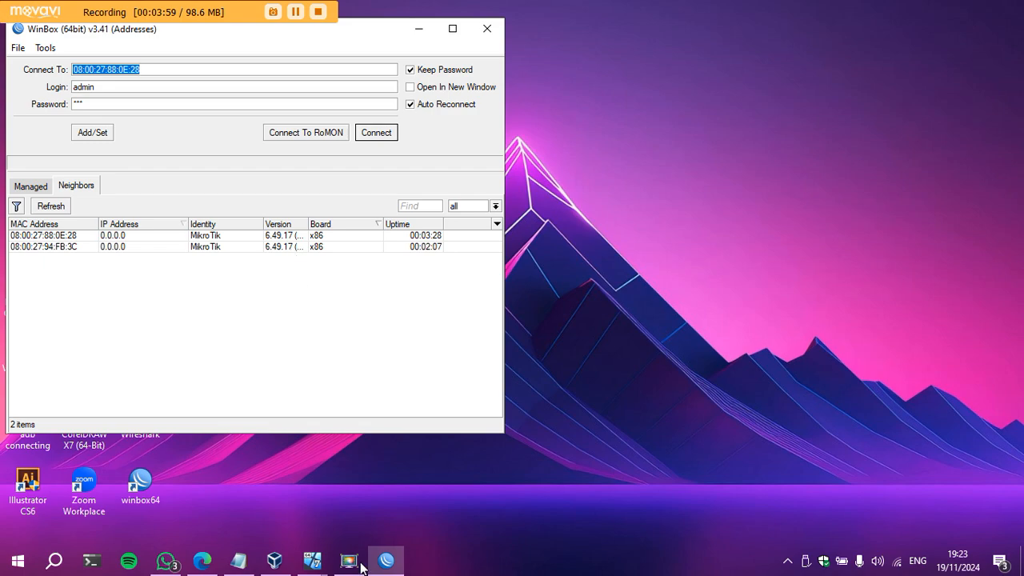
{"action": "left_click", "coordinate": [324, 566]}
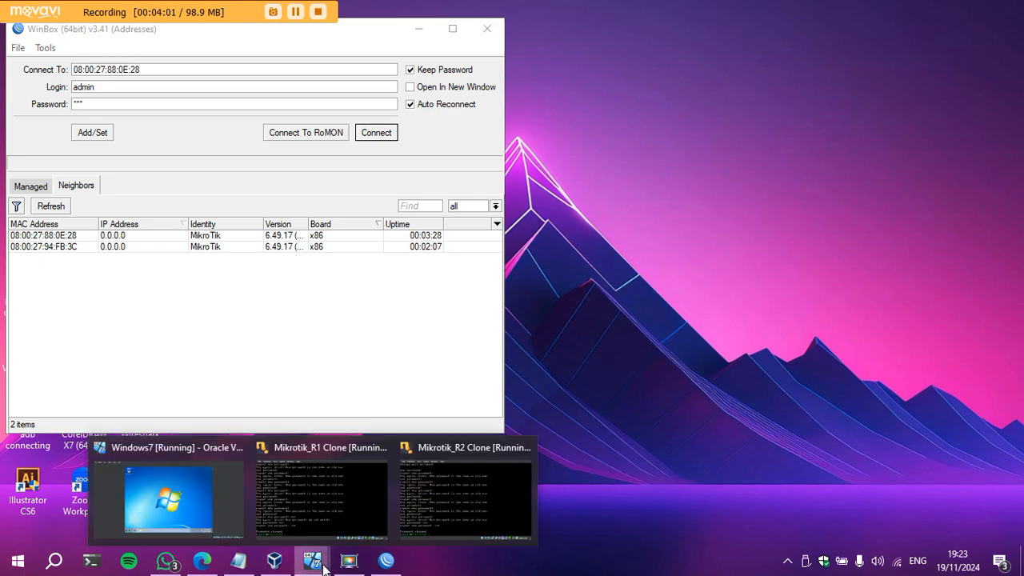
Close the Mikrotik_R2 Clone window, choosing Power off the machine.
{"action": "left_click", "coordinate": [493, 448]}
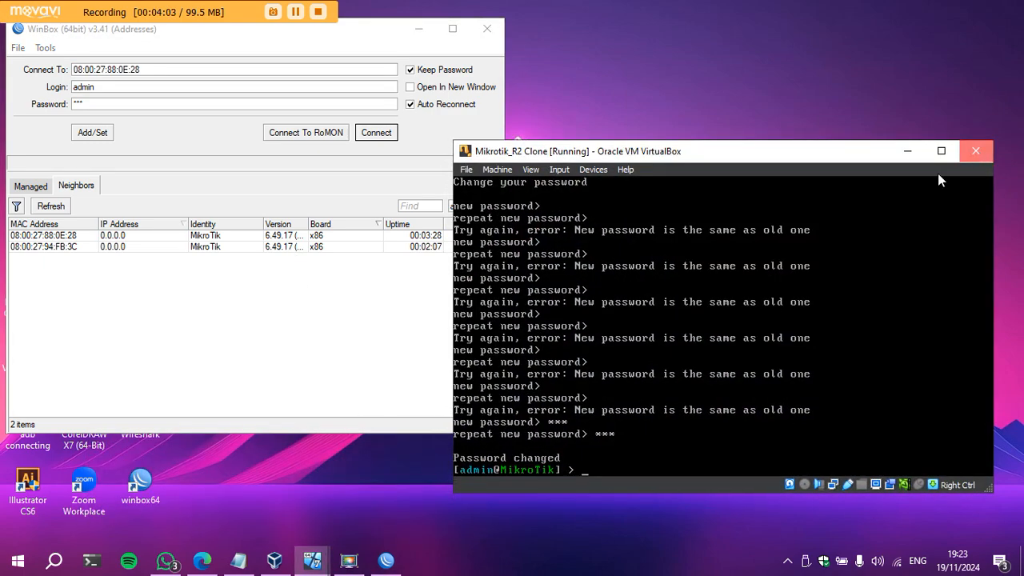
{"action": "left_click", "coordinate": [974, 151]}
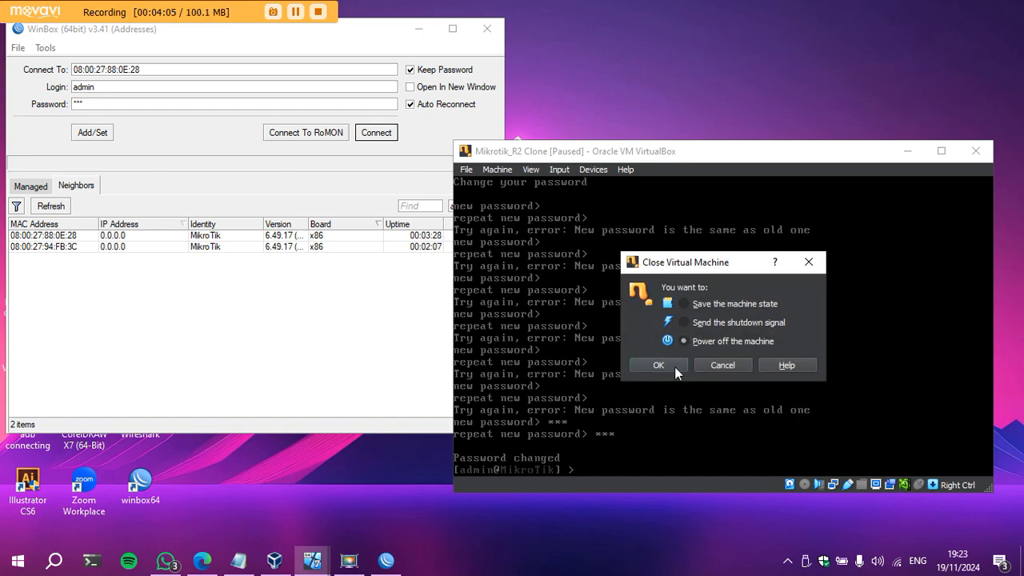
{"action": "left_click", "coordinate": [674, 366]}
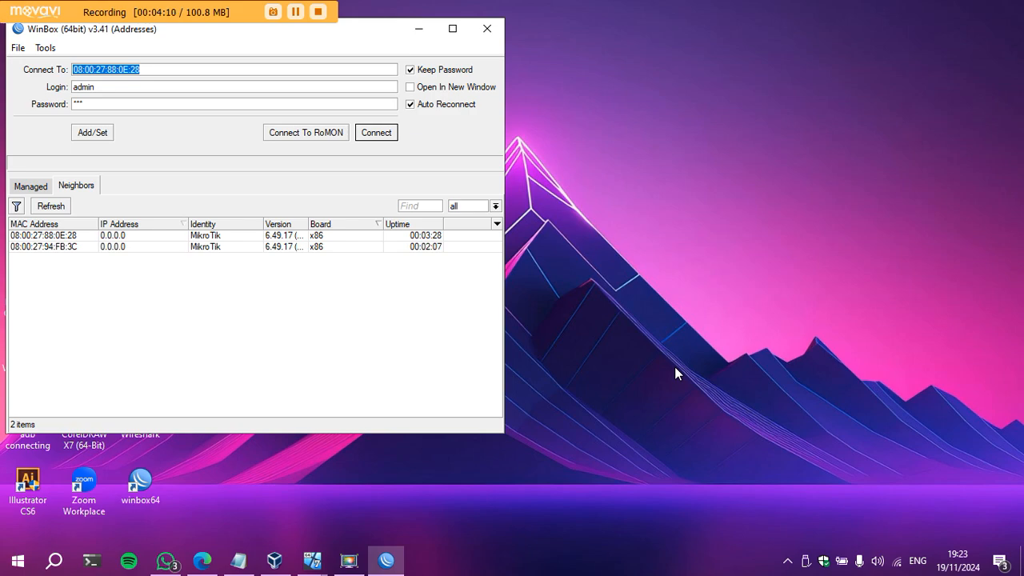
Relaunch WinBox and connect to neighbour 08:00:27:88:0E:28.
{"action": "left_click", "coordinate": [486, 28]}
{"action": "double_click", "coordinate": [138, 480]}
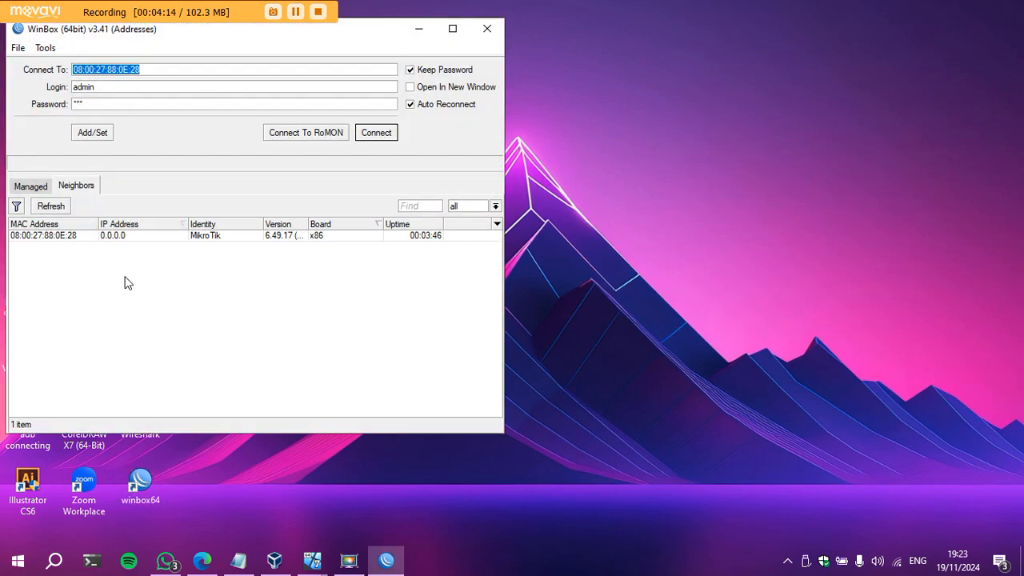
{"action": "left_click", "coordinate": [318, 560]}
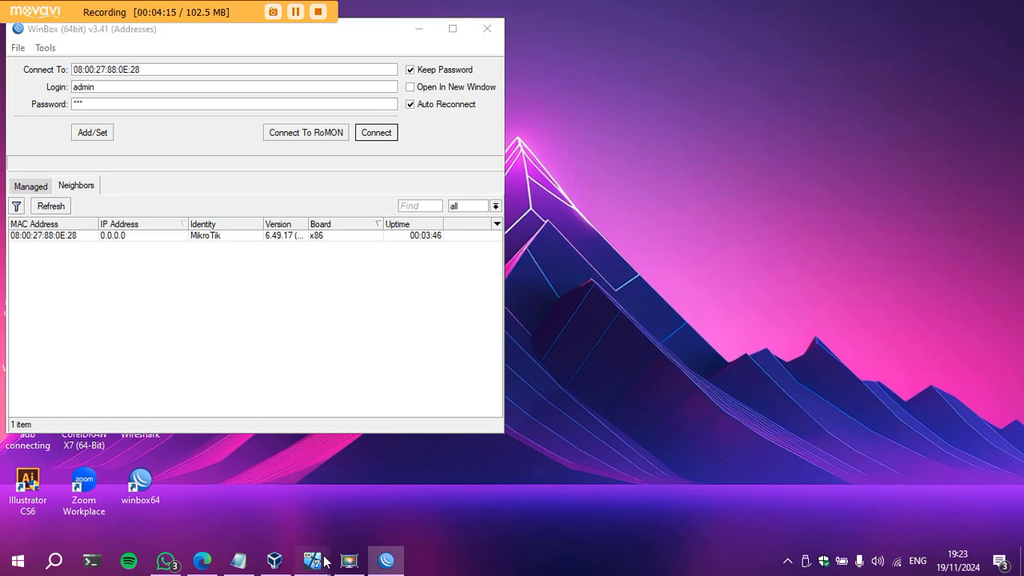
{"action": "left_click", "coordinate": [74, 237]}
{"action": "left_click", "coordinate": [373, 134]}
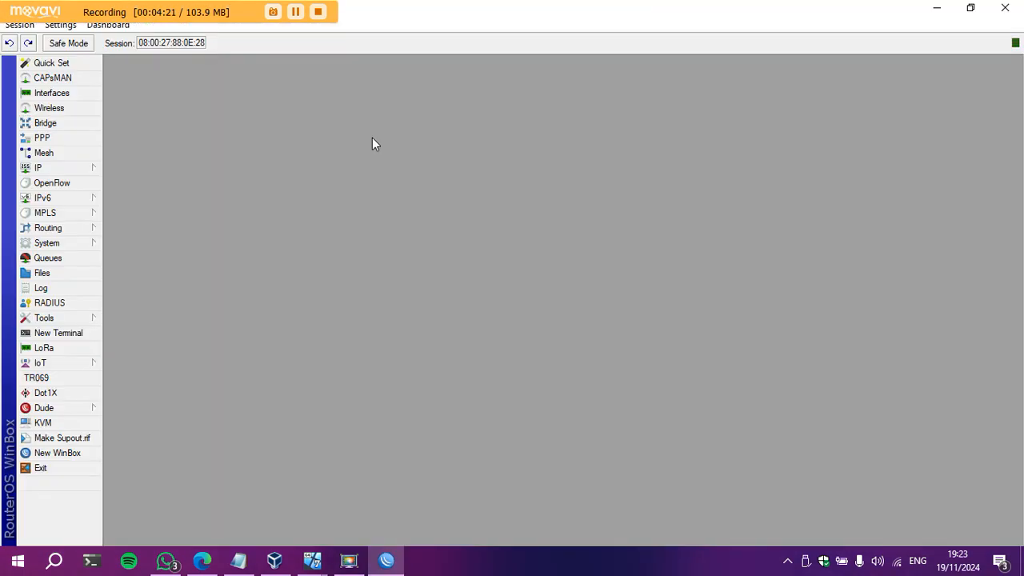
Dismiss the welcome notice and change the router identity to MikroTik_R1.
{"action": "left_click", "coordinate": [740, 432]}
{"action": "left_click", "coordinate": [80, 243]}
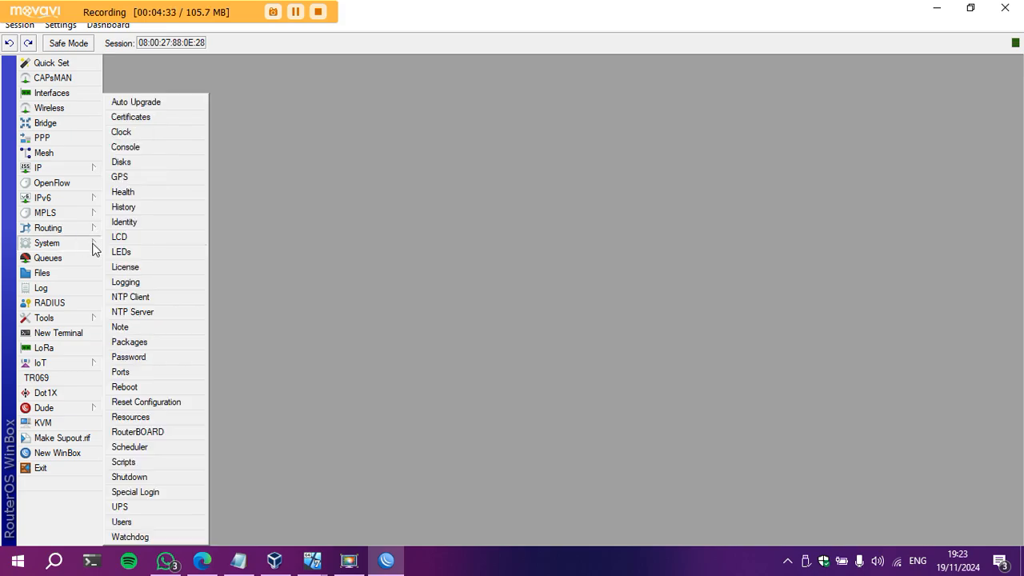
{"action": "left_click", "coordinate": [136, 222]}
{"action": "left_click", "coordinate": [559, 282]}
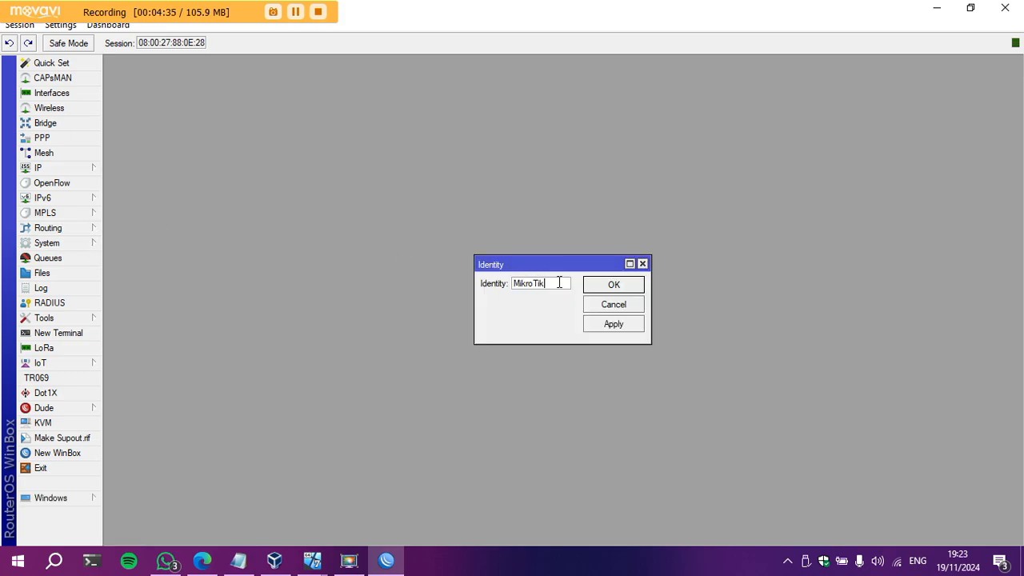
{"action": "type", "text": "_R1"}
{"action": "left_click", "coordinate": [623, 288]}
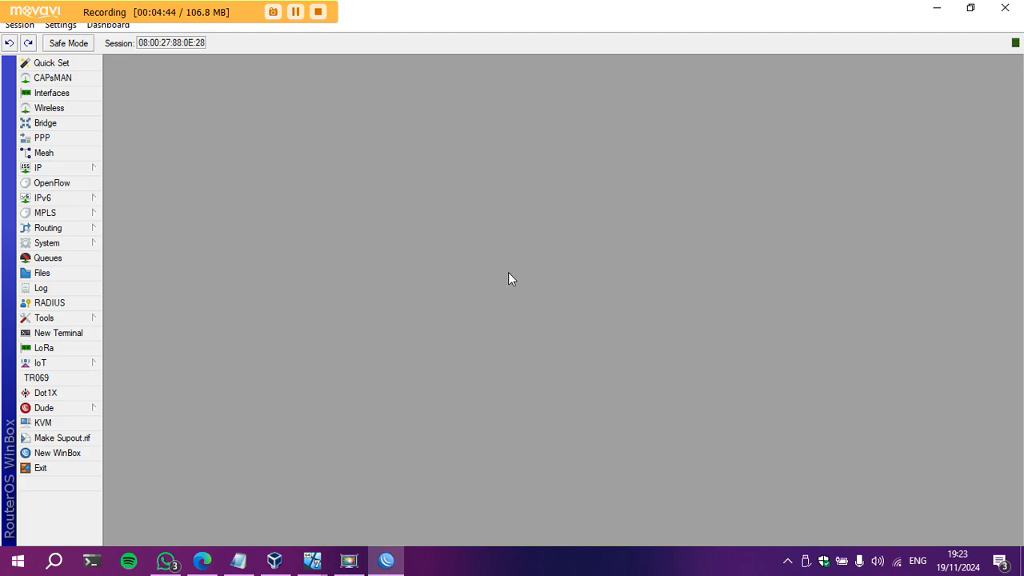
{"action": "left_click", "coordinate": [68, 96]}
Rename ether1 to e1-Internet and ether2 to e2-LAN, then close the interface list.
{"action": "double_click", "coordinate": [195, 238]}
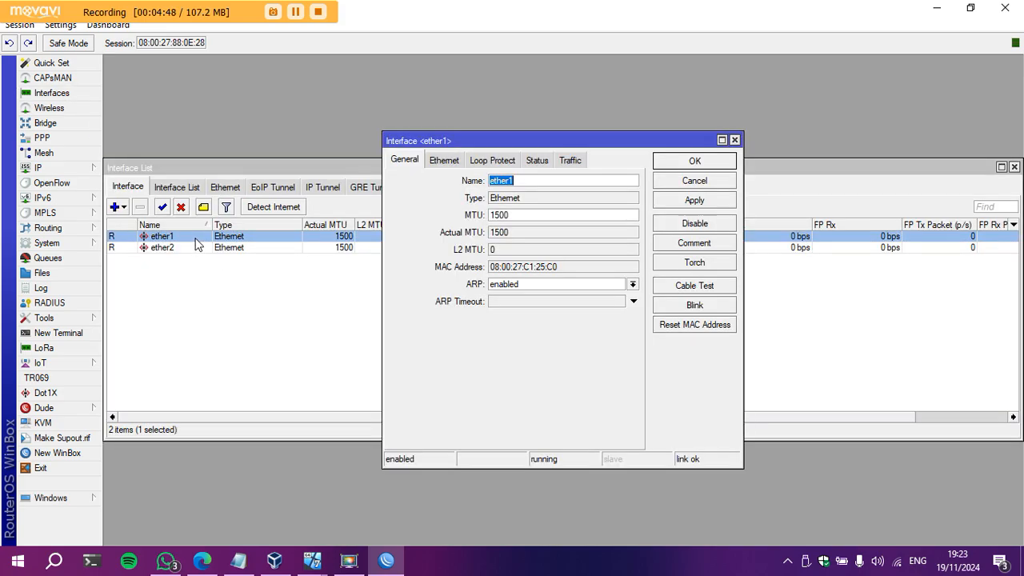
{"action": "type", "text": "e1-Internet"}
{"action": "left_click", "coordinate": [712, 202]}
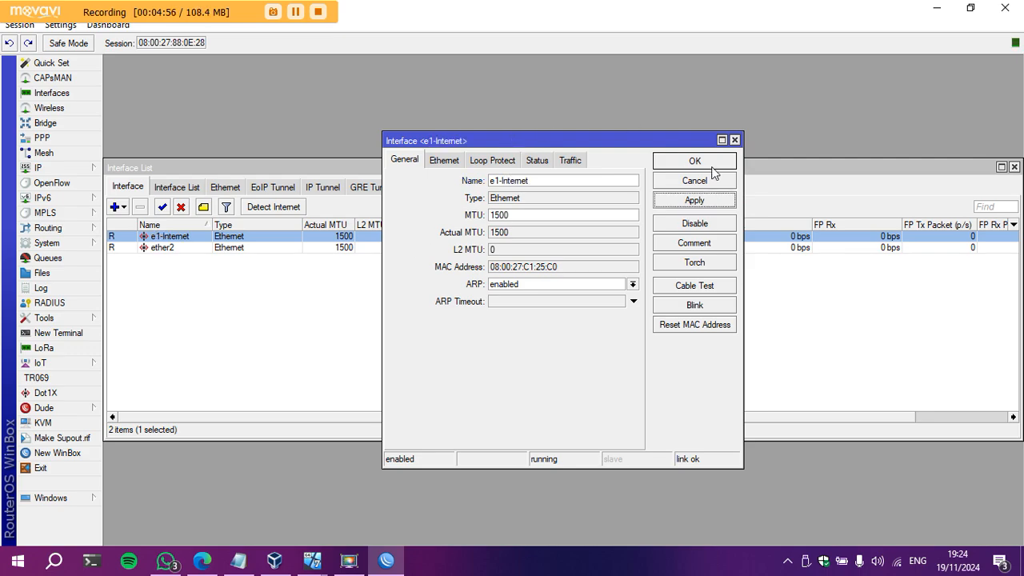
{"action": "left_click", "coordinate": [711, 166]}
{"action": "double_click", "coordinate": [180, 249]}
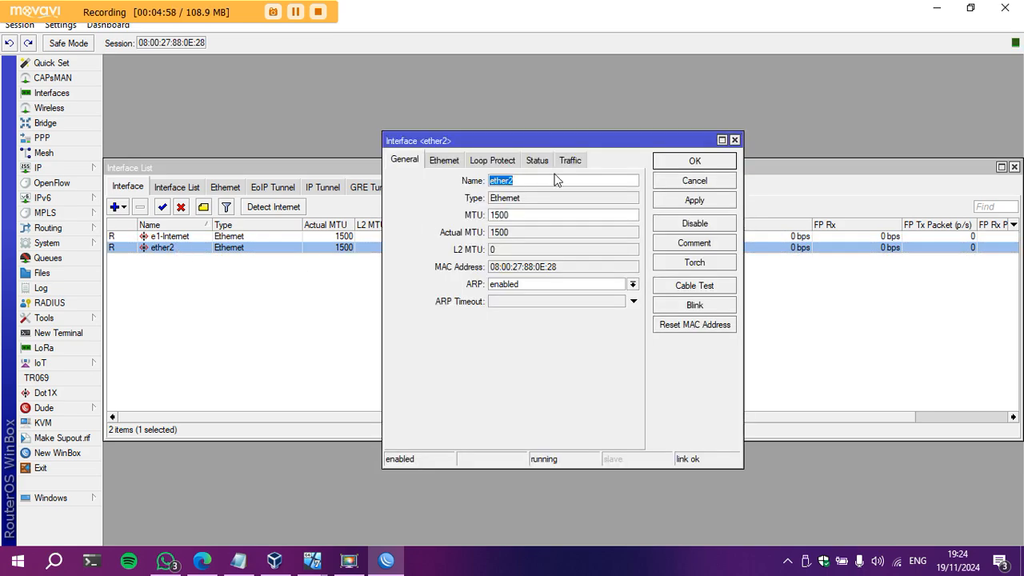
{"action": "type", "text": "e2-LAN"}
{"action": "left_click", "coordinate": [670, 205]}
{"action": "left_click", "coordinate": [692, 164]}
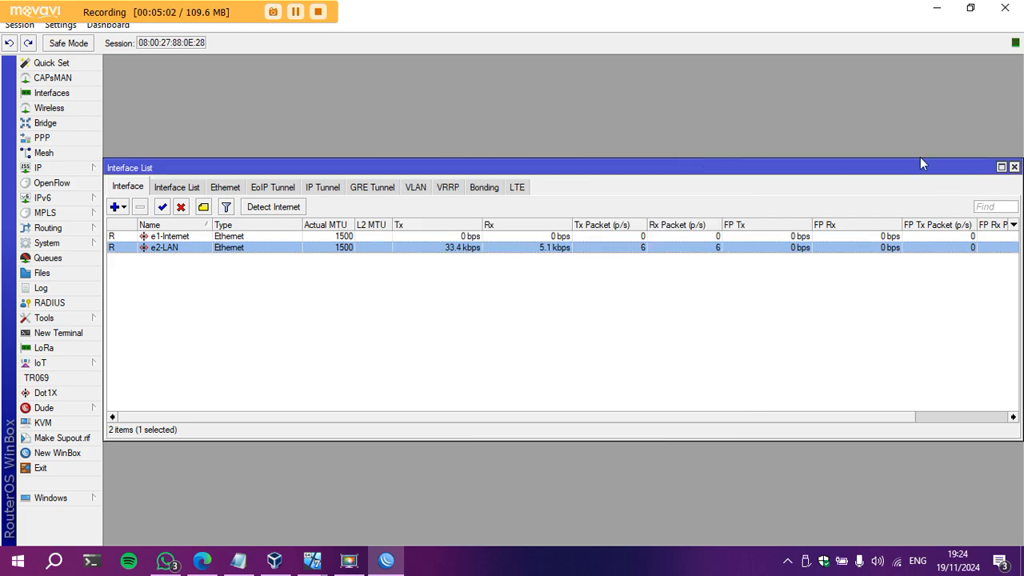
{"action": "left_click", "coordinate": [1014, 168]}
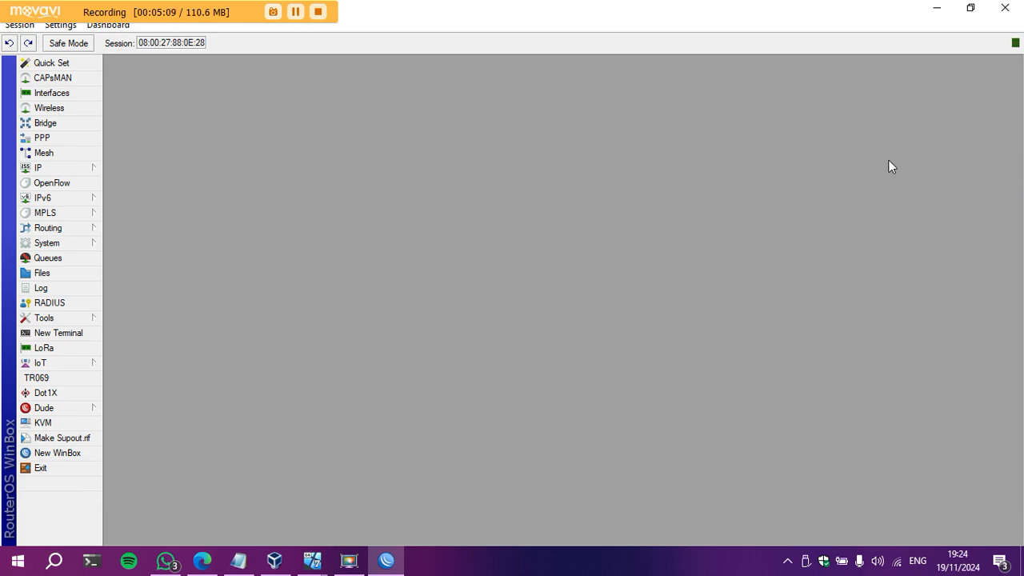
Start a new IP address entry and check R1's addresses in the lab PDF's table.
{"action": "left_click", "coordinate": [80, 169]}
{"action": "left_click", "coordinate": [121, 197]}
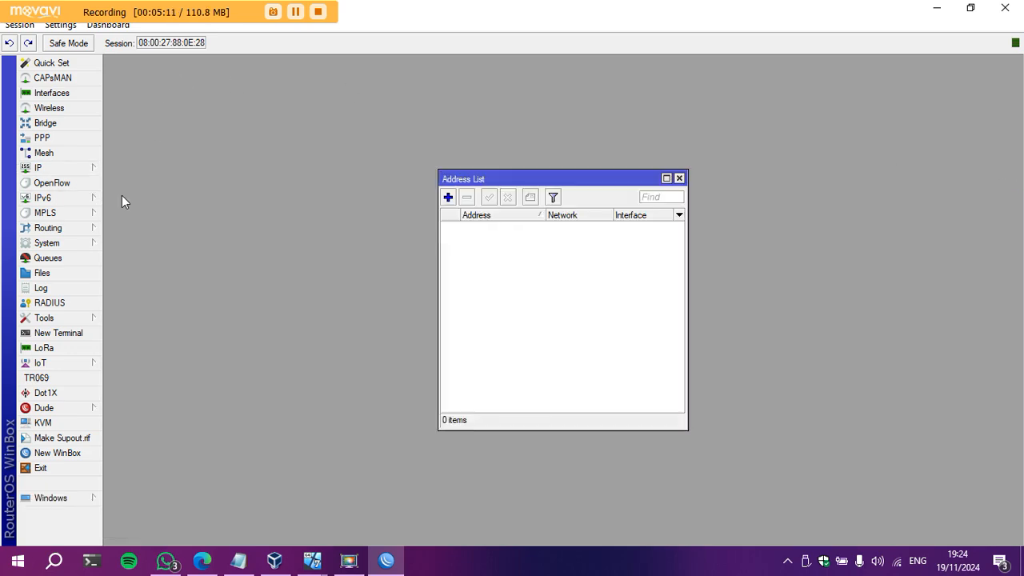
{"action": "left_click", "coordinate": [448, 197]}
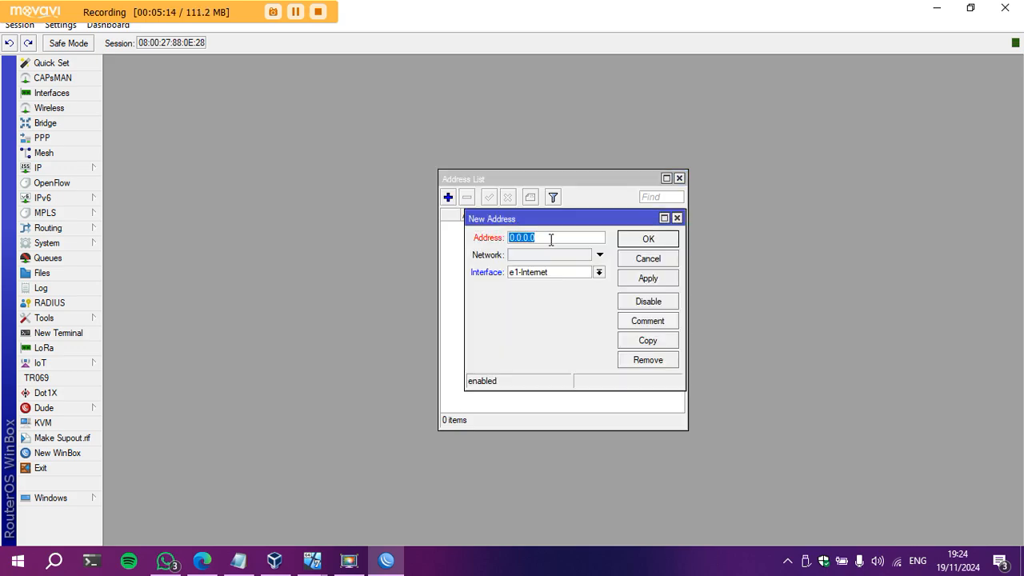
{"action": "left_click", "coordinate": [201, 560]}
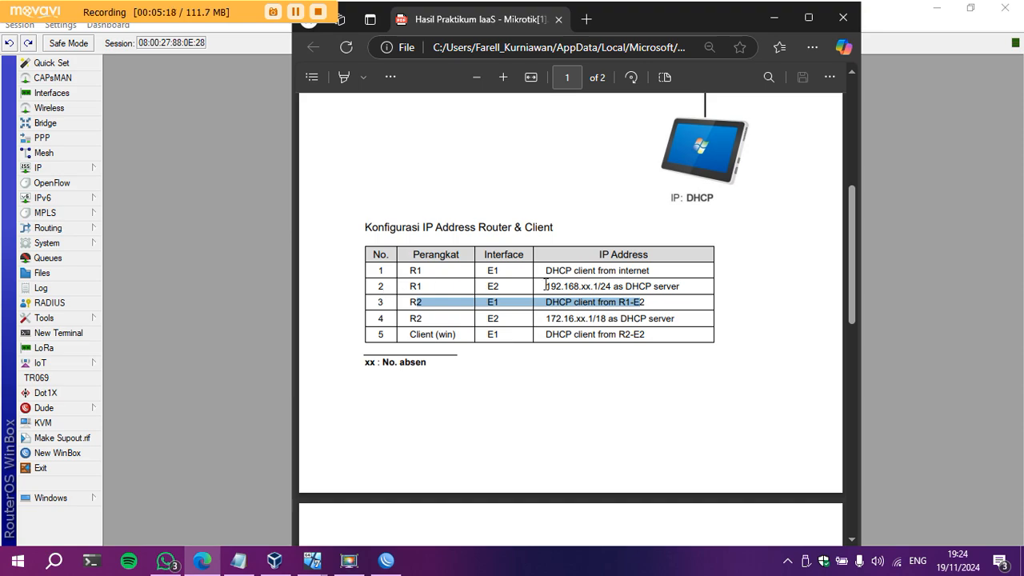
{"action": "left_click_drag", "start_coordinate": [546, 286], "coordinate": [611, 286]}
{"action": "left_click_drag", "start_coordinate": [547, 318], "coordinate": [592, 320]}
Enter 192.168.13.1/24 on interface e2-LAN and save the address.
{"action": "left_click", "coordinate": [773, 19]}
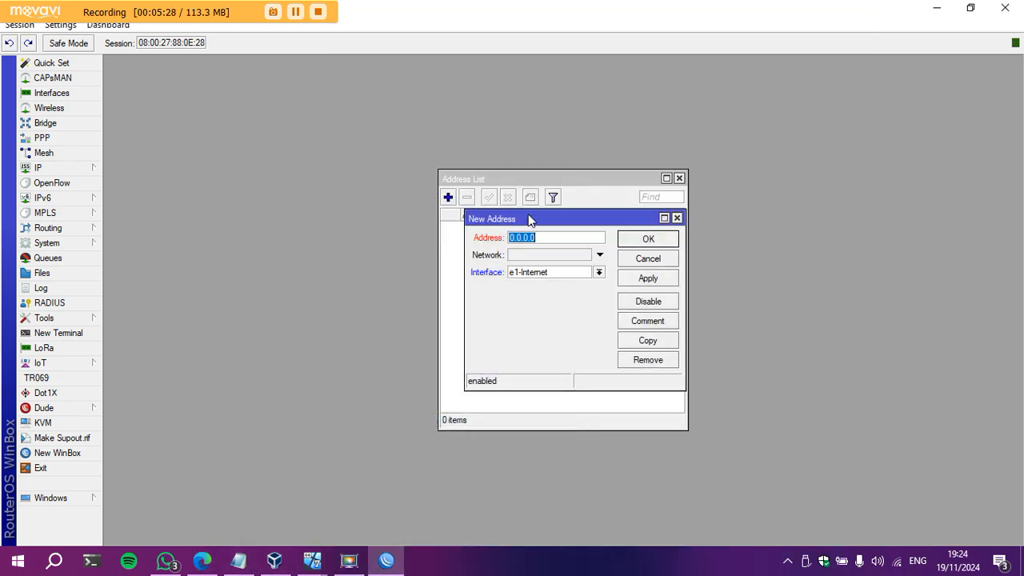
{"action": "type", "text": "192.168.13.1/24"}
{"action": "left_click", "coordinate": [598, 273]}
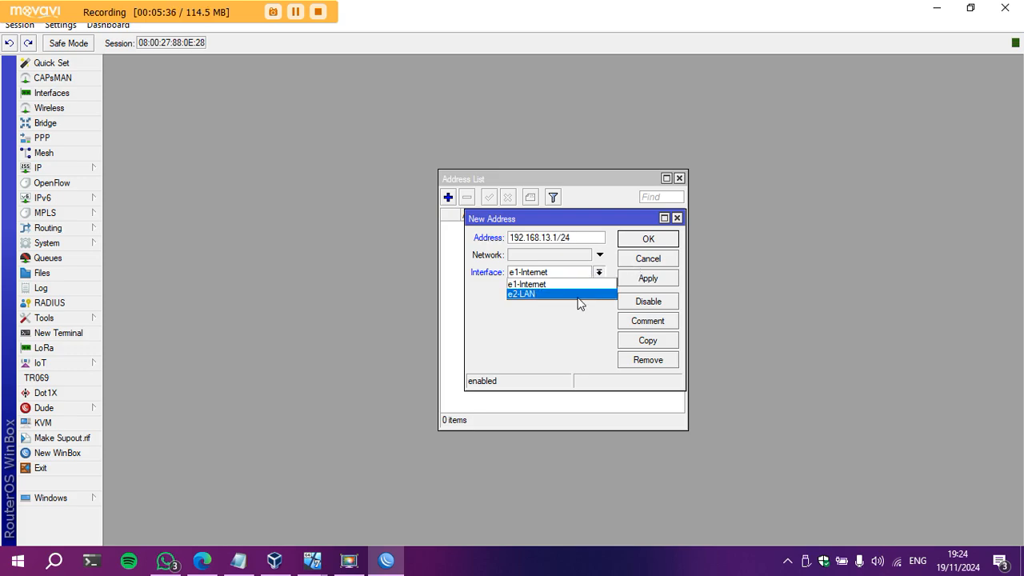
{"action": "left_click", "coordinate": [577, 294]}
{"action": "left_click", "coordinate": [648, 277]}
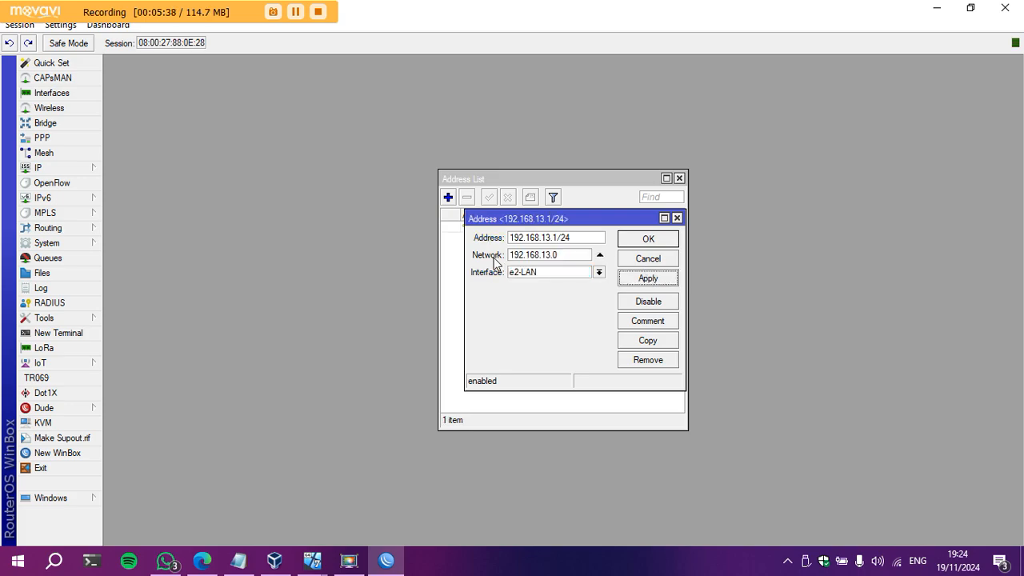
{"action": "left_click", "coordinate": [650, 240]}
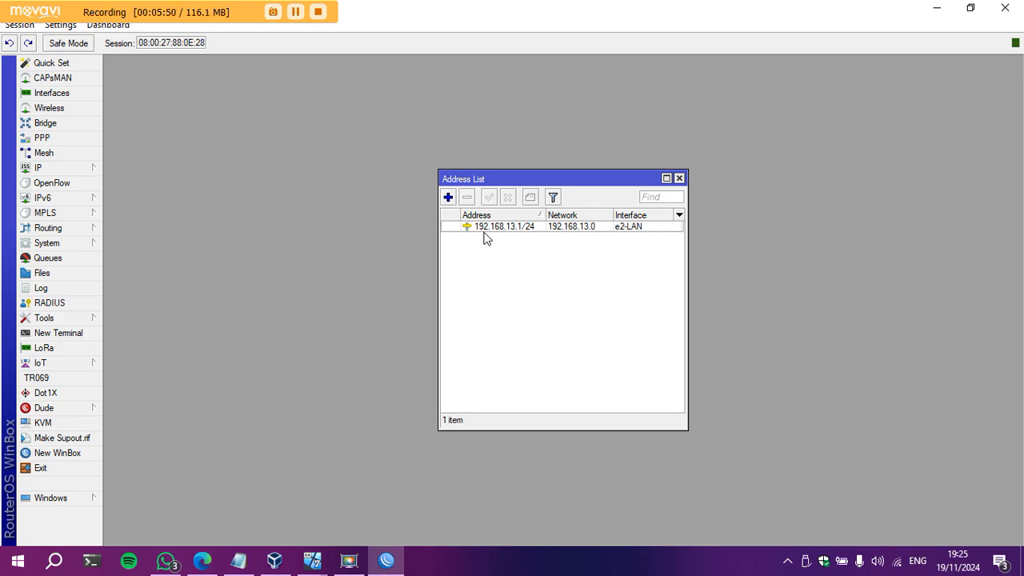
Check R1's E1 row in the lab PDF, then return to the router's IP menu.
{"action": "left_click", "coordinate": [200, 563]}
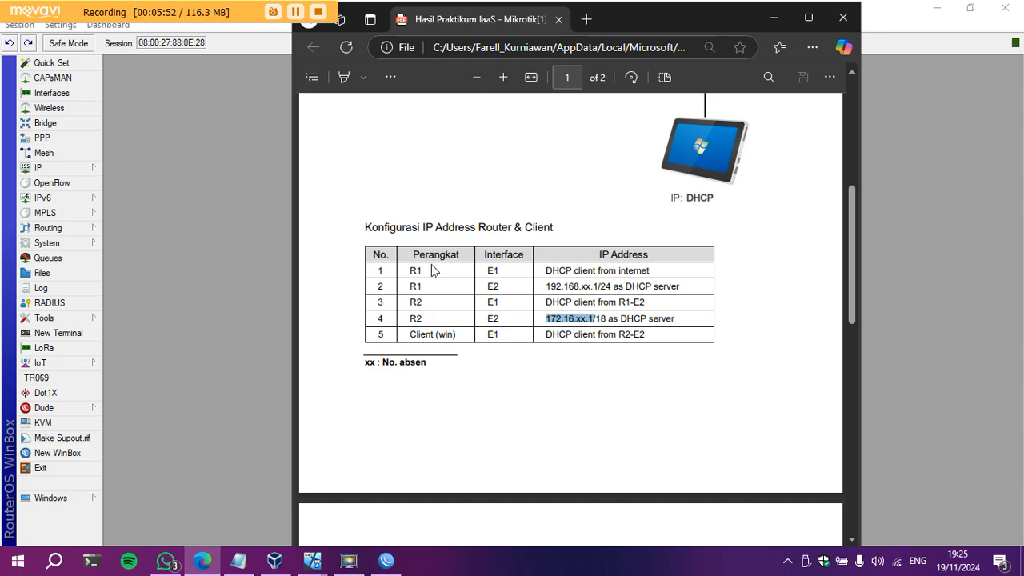
{"action": "left_click_drag", "start_coordinate": [407, 273], "coordinate": [555, 280]}
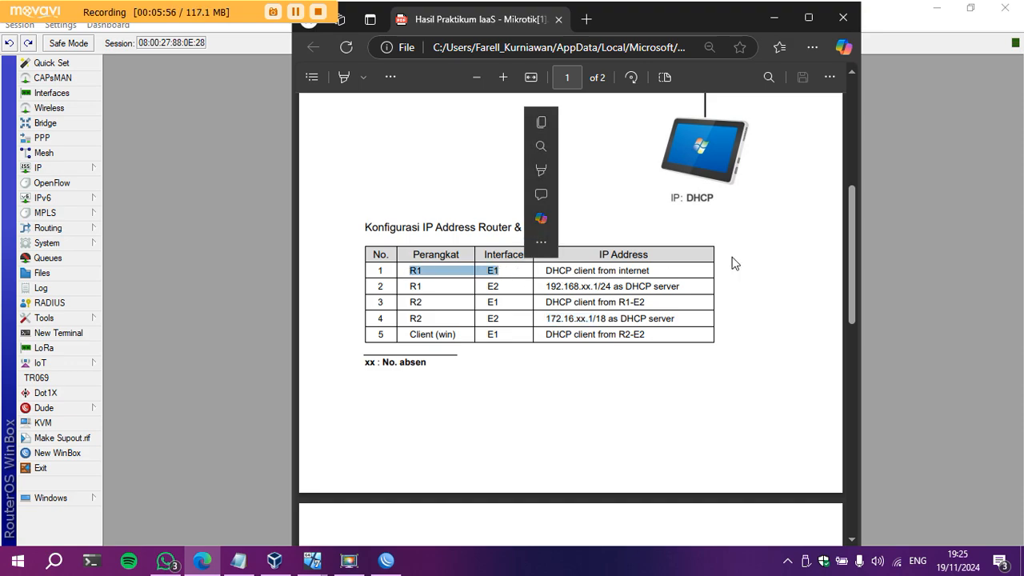
{"action": "left_click", "coordinate": [773, 18]}
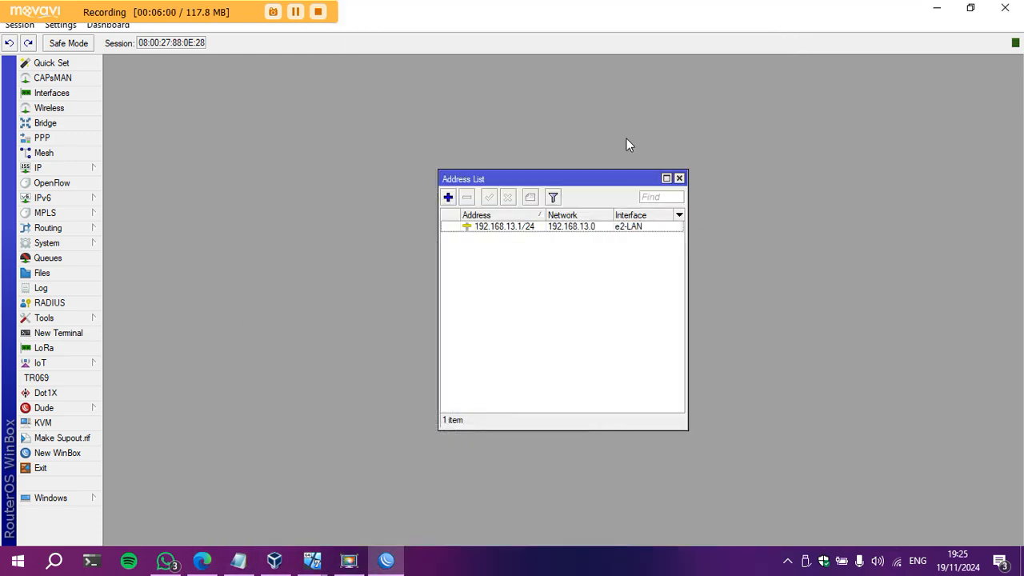
{"action": "left_click", "coordinate": [76, 166]}
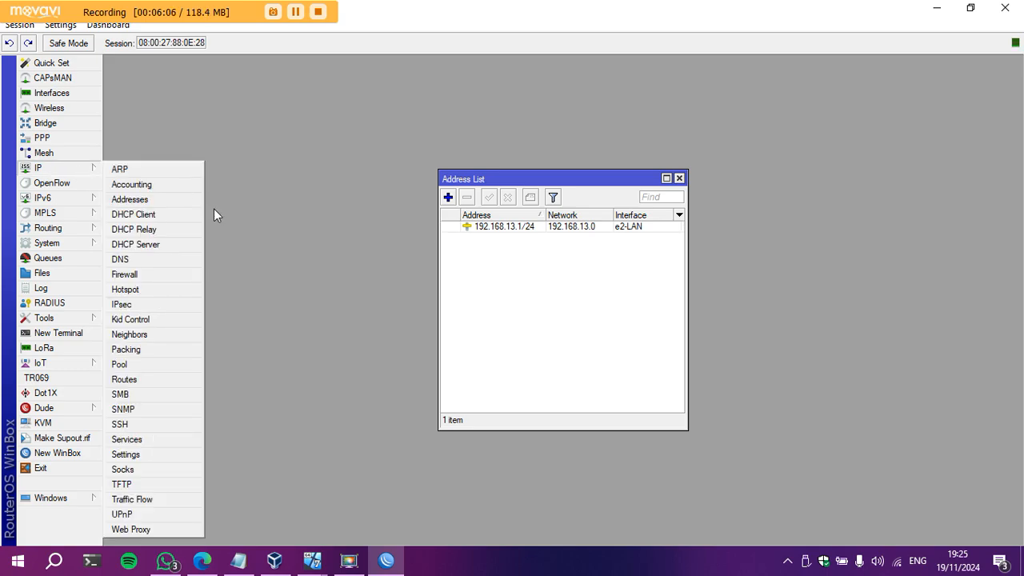
Add a DHCP client on e1-Internet, then close the DHCP Client list.
{"action": "left_click", "coordinate": [181, 212]}
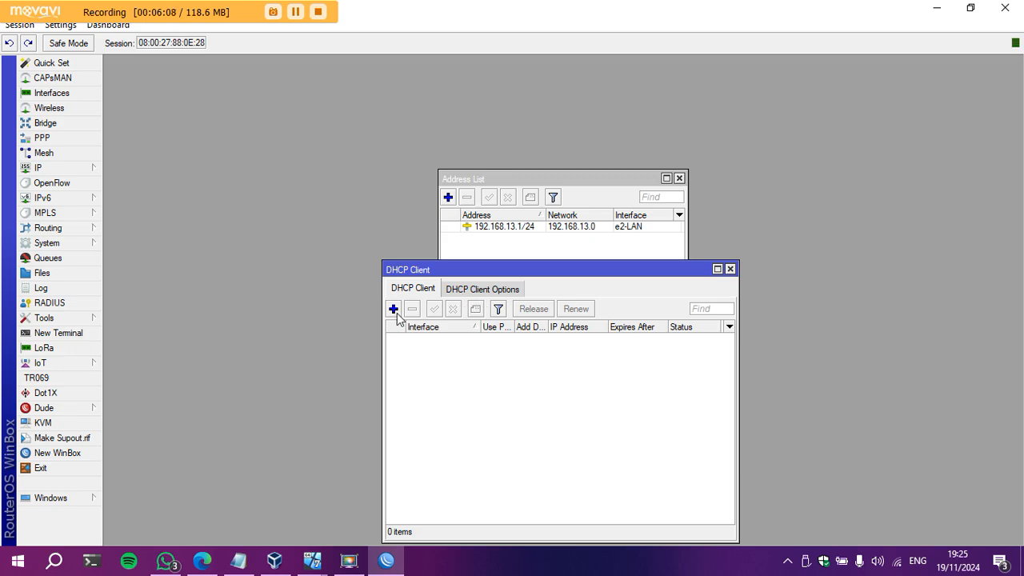
{"action": "left_click", "coordinate": [395, 310]}
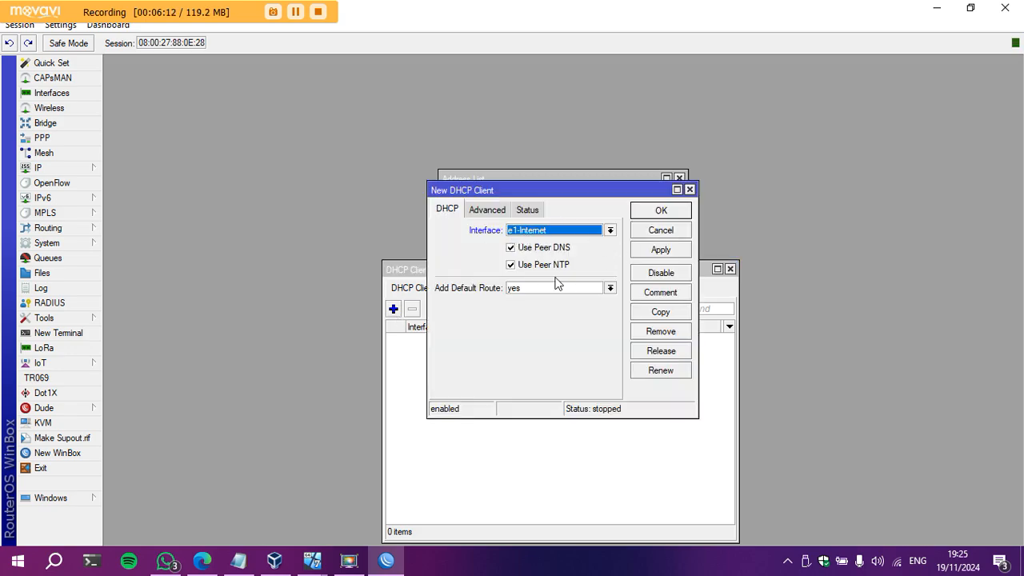
{"action": "left_click", "coordinate": [660, 251]}
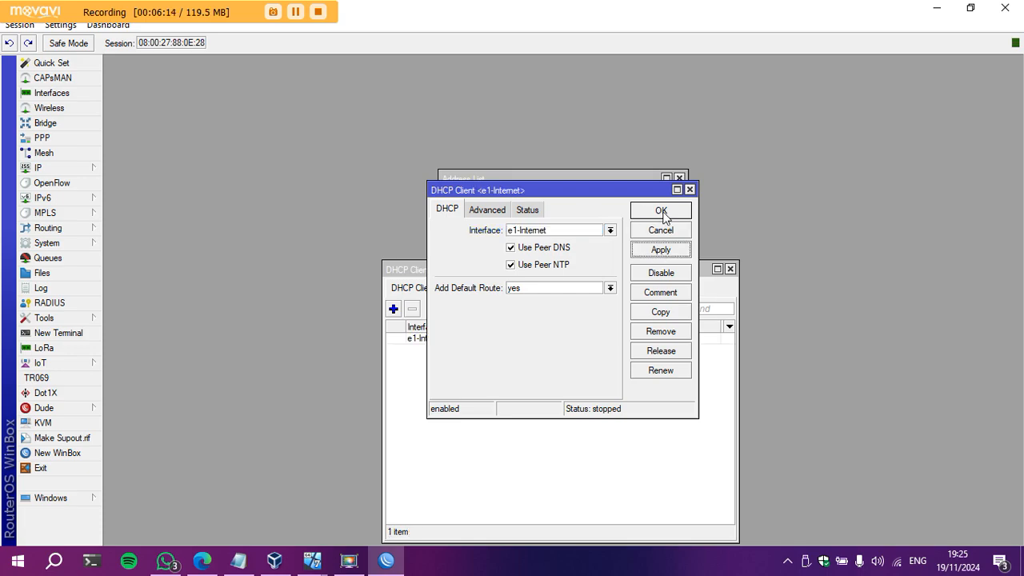
{"action": "left_click", "coordinate": [662, 210]}
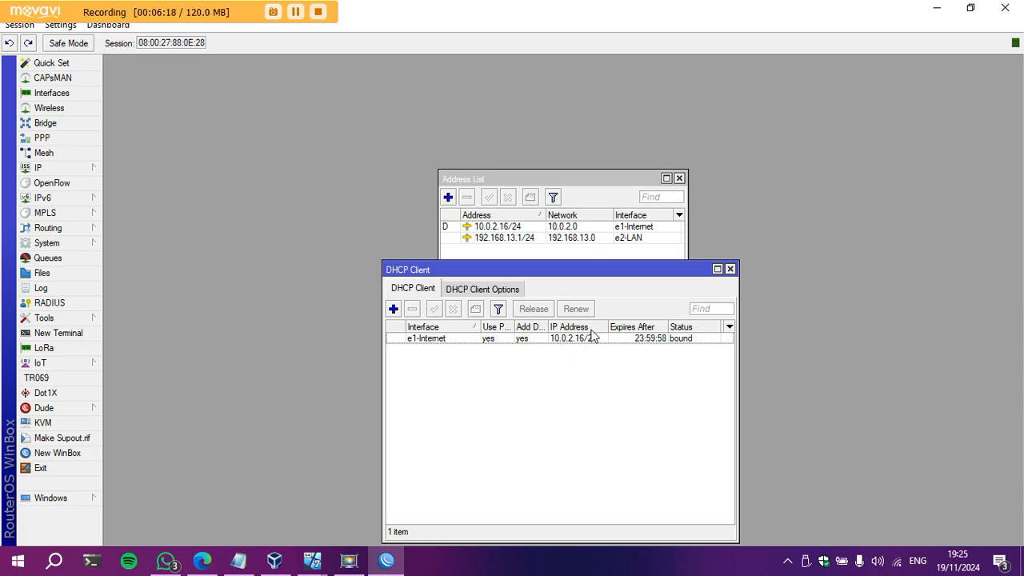
{"action": "left_click", "coordinate": [731, 269]}
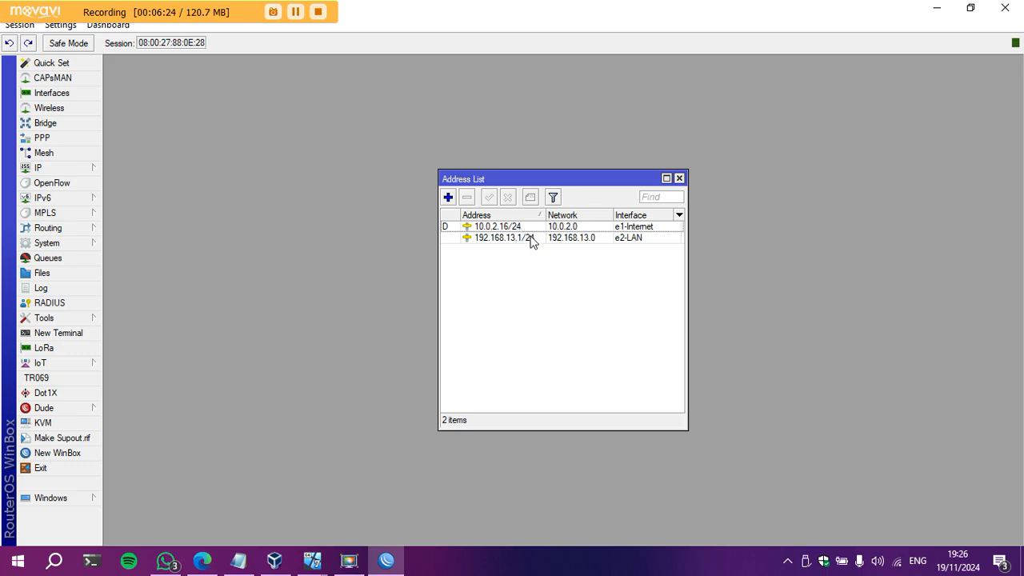
{"action": "left_click", "coordinate": [28, 169]}
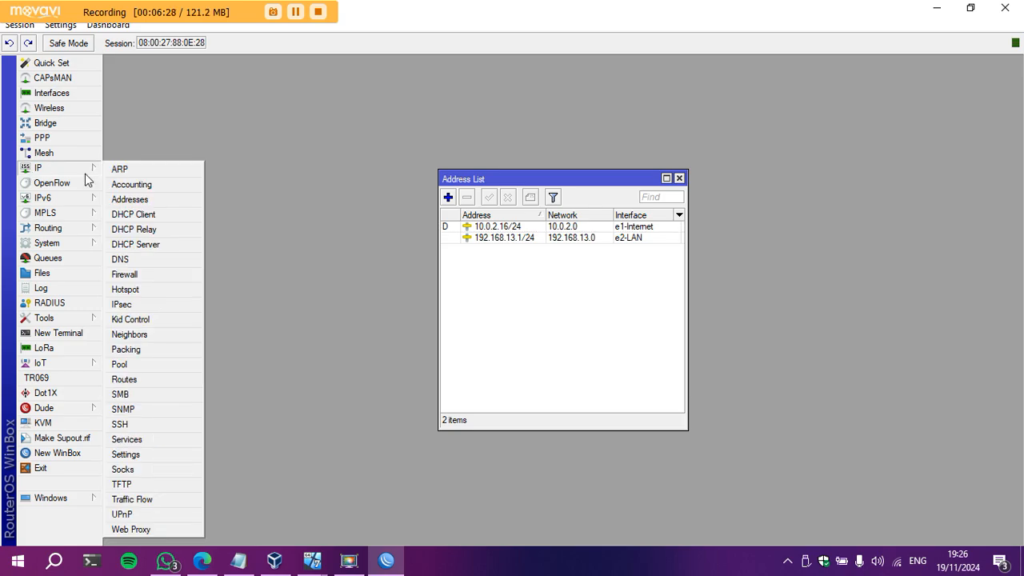
Set DNS servers 8.8.8.8 and 8.8.4.4 with Allow Remote Requests enabled.
{"action": "left_click", "coordinate": [124, 261]}
{"action": "left_click", "coordinate": [573, 188]}
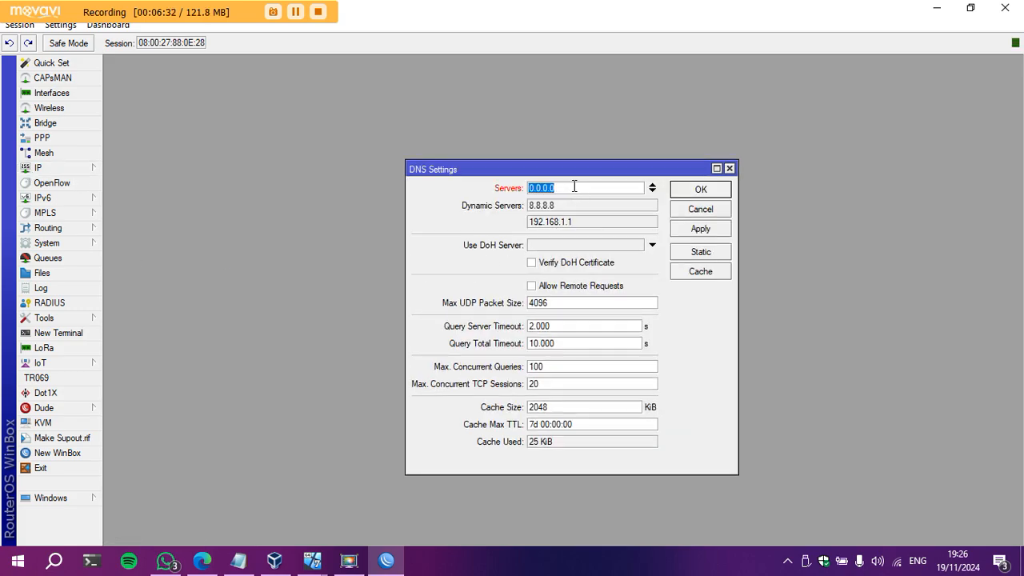
{"action": "type", "text": "8.8.8.8"}
{"action": "left_click", "coordinate": [653, 190]}
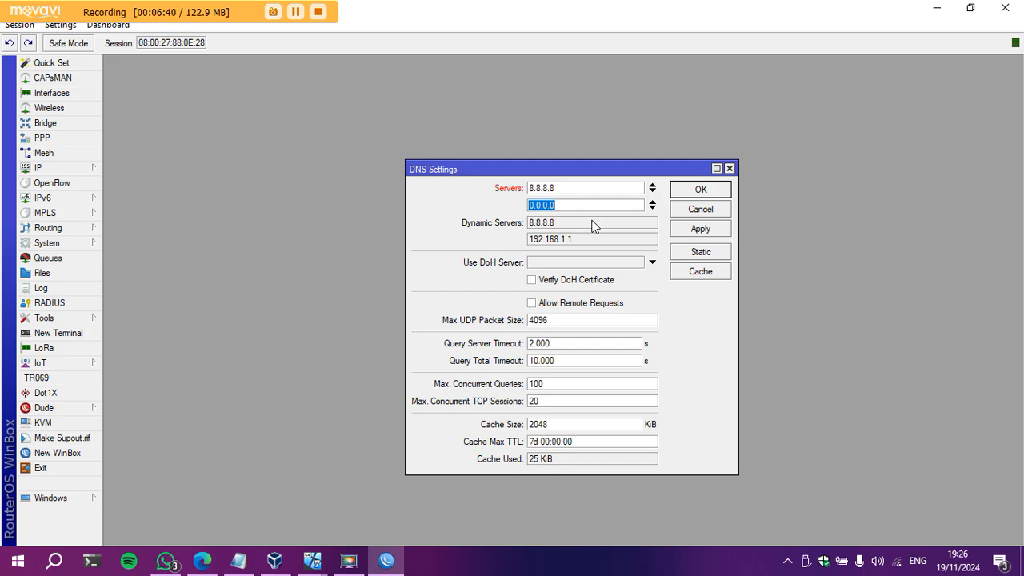
{"action": "type", "text": "8.8.4.4"}
{"action": "left_click", "coordinate": [570, 305]}
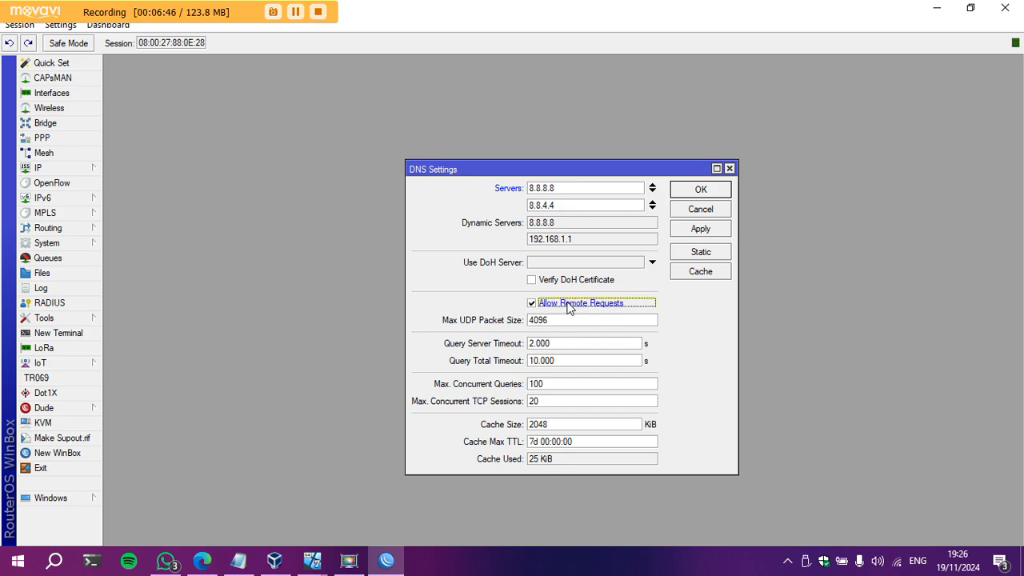
{"action": "left_click", "coordinate": [707, 229]}
{"action": "left_click", "coordinate": [708, 190]}
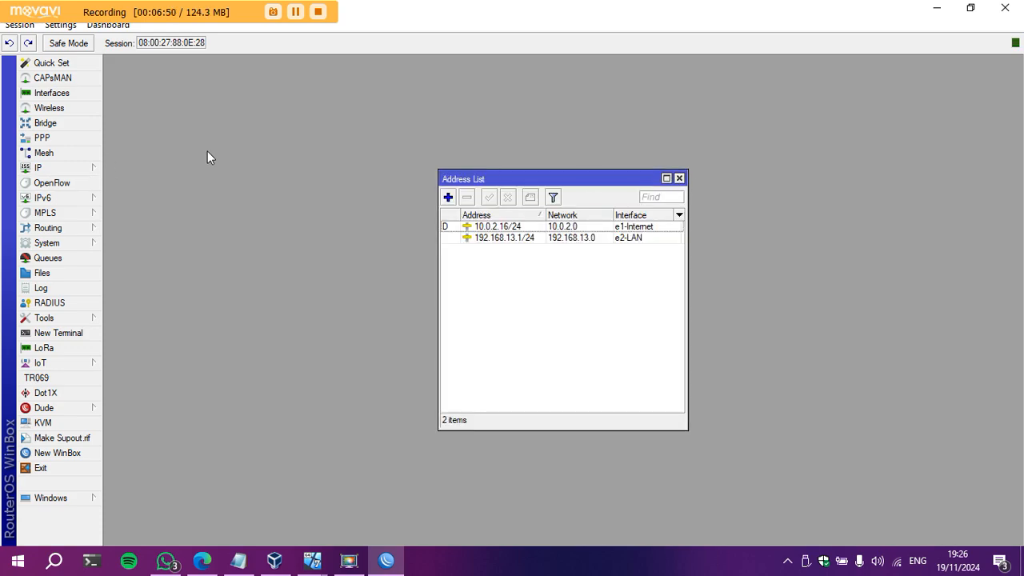
Create a new firewall NAT rule with out-interface e1-Internet.
{"action": "left_click", "coordinate": [89, 167]}
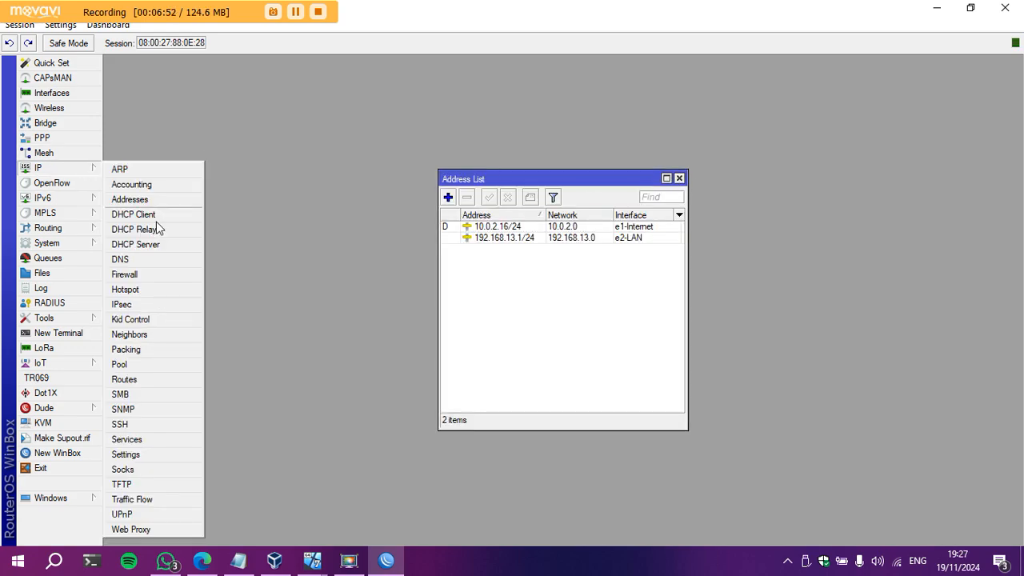
{"action": "left_click", "coordinate": [158, 274]}
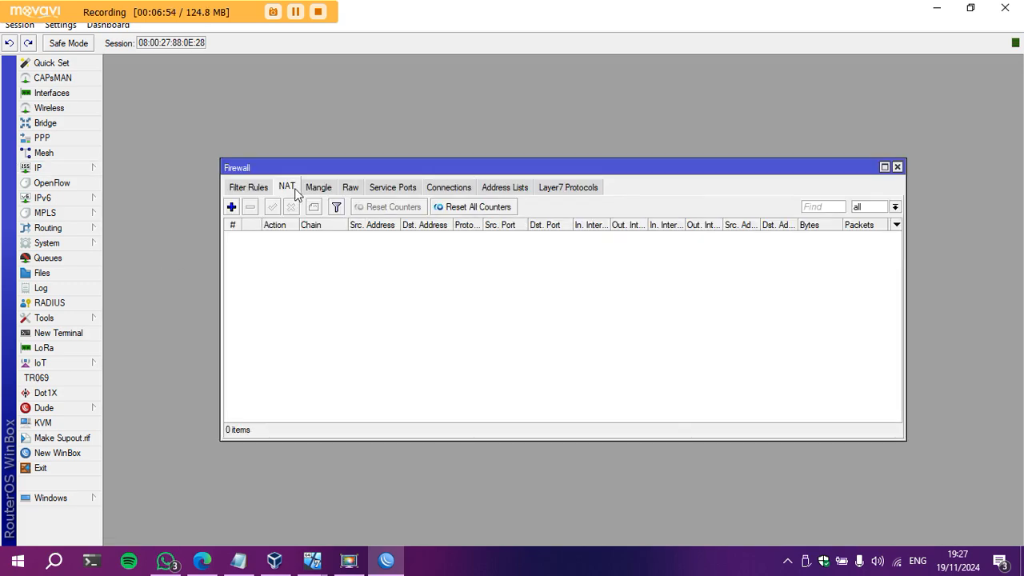
{"action": "left_click", "coordinate": [231, 207]}
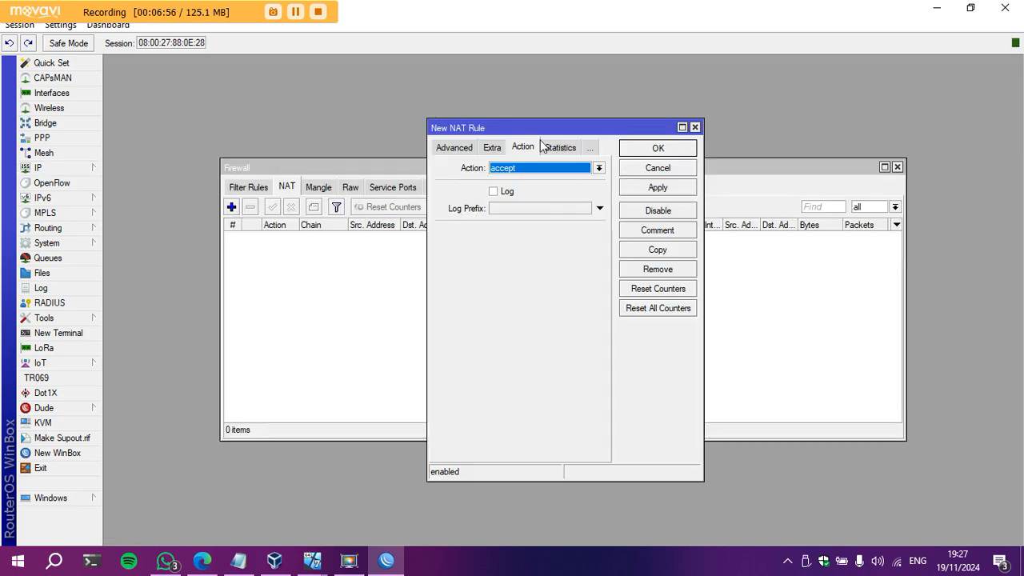
{"action": "left_click", "coordinate": [438, 149]}
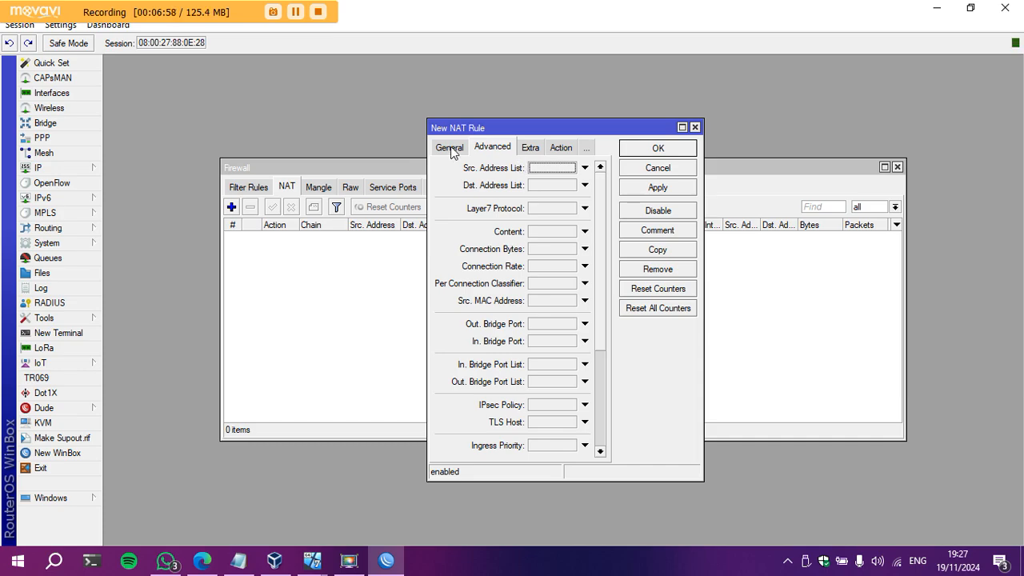
{"action": "left_click", "coordinate": [450, 148]}
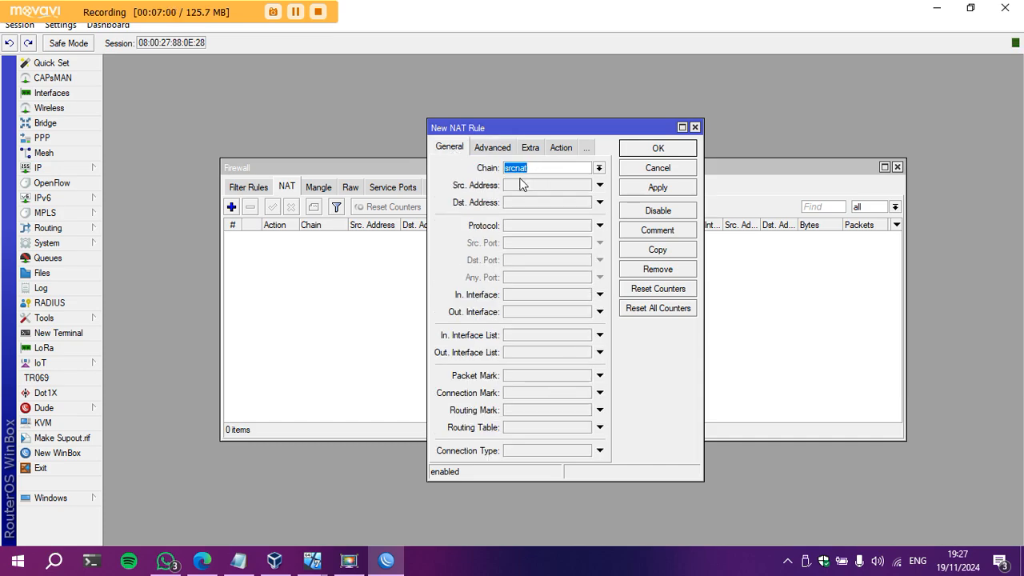
{"action": "left_click", "coordinate": [600, 313]}
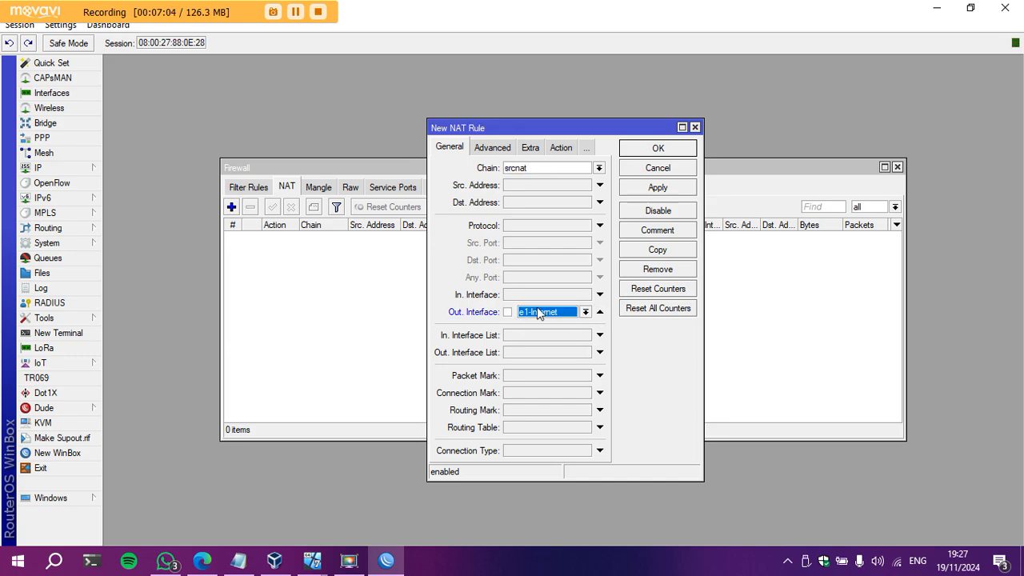
Set the rule's action to masquerade, save it, and close the Firewall window.
{"action": "left_click", "coordinate": [559, 148]}
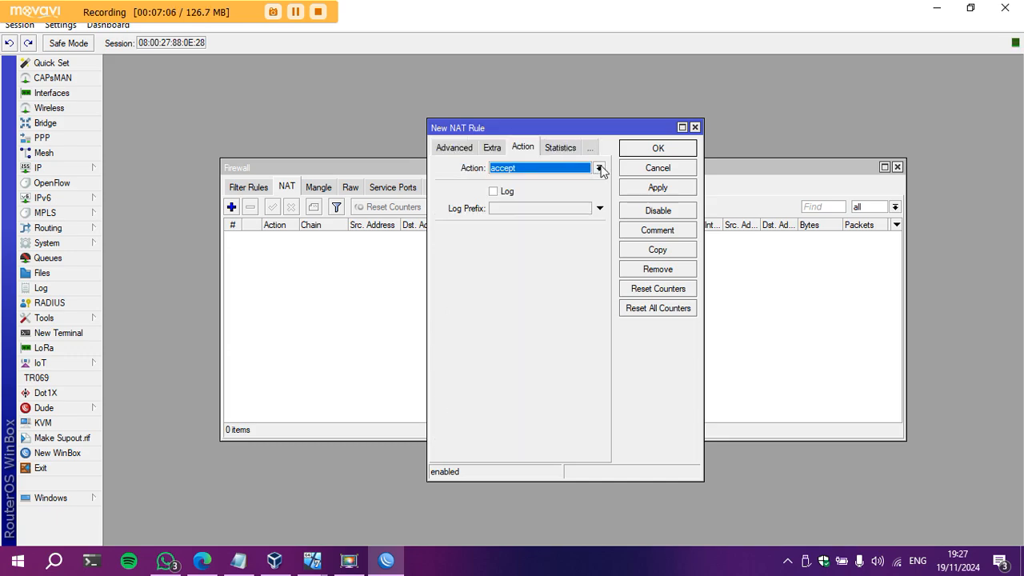
{"action": "left_click", "coordinate": [599, 168]}
{"action": "left_click", "coordinate": [541, 239]}
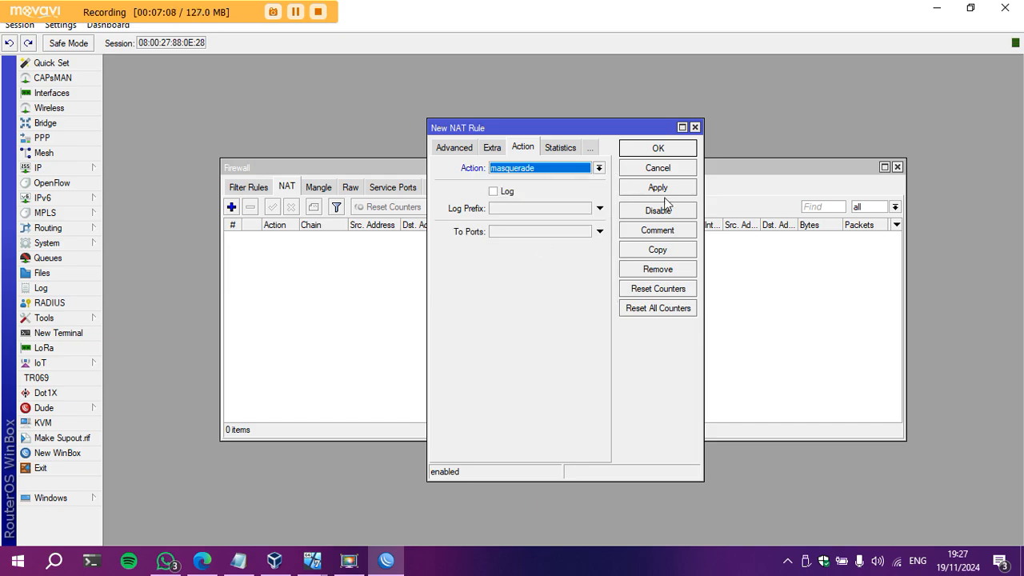
{"action": "left_click", "coordinate": [667, 188]}
{"action": "left_click", "coordinate": [680, 147]}
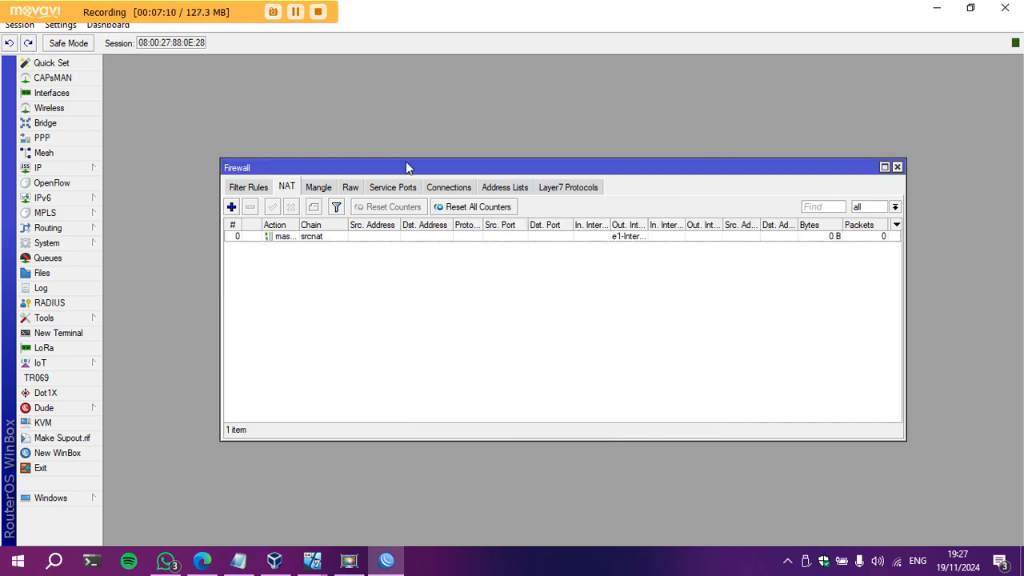
{"action": "left_click", "coordinate": [897, 166]}
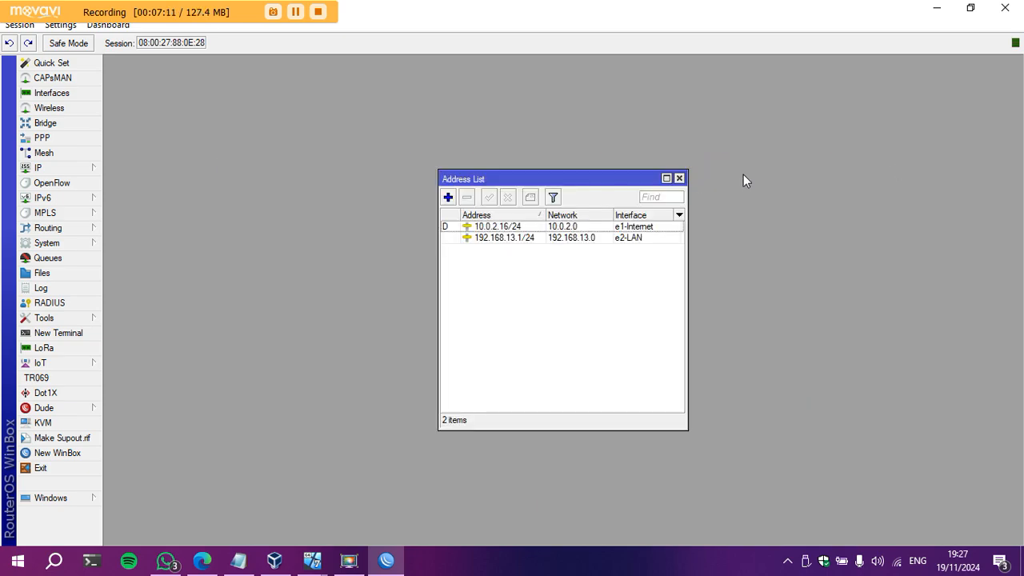
Close the router's Address List window.
{"action": "left_click", "coordinate": [679, 178]}
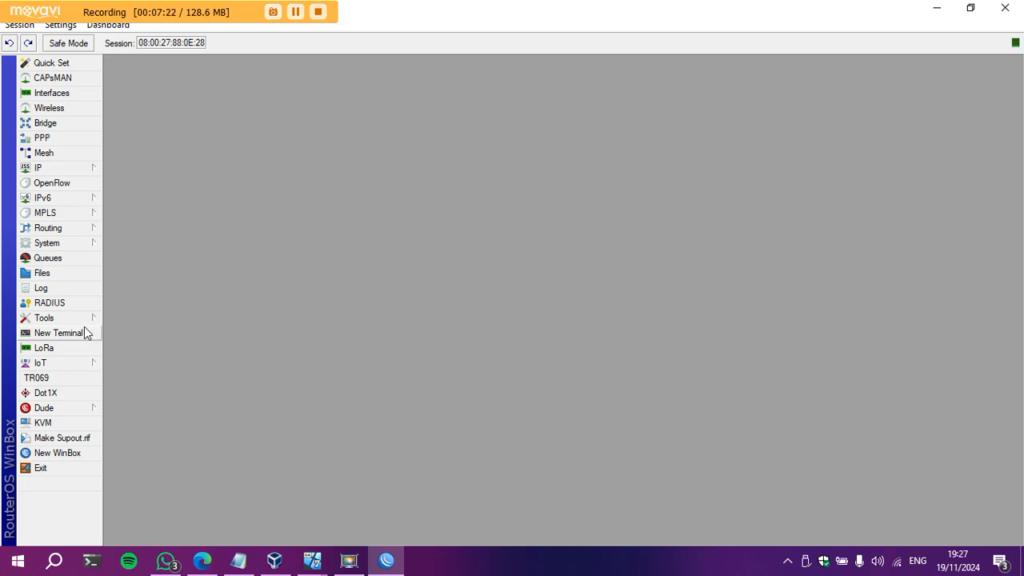
Ping 8.8.8.8 from an R1 terminal, stop after two replies, and close the terminal.
{"action": "left_click", "coordinate": [57, 336]}
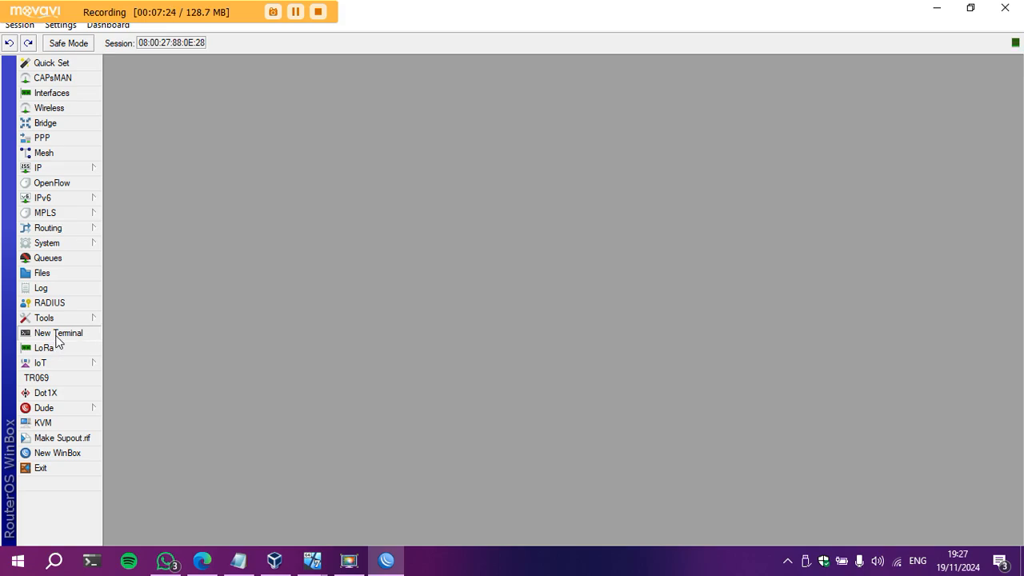
{"action": "key", "text": "Return"}
{"action": "type", "text": "ping 8.8.8.8"}
{"action": "key", "text": "Return"}
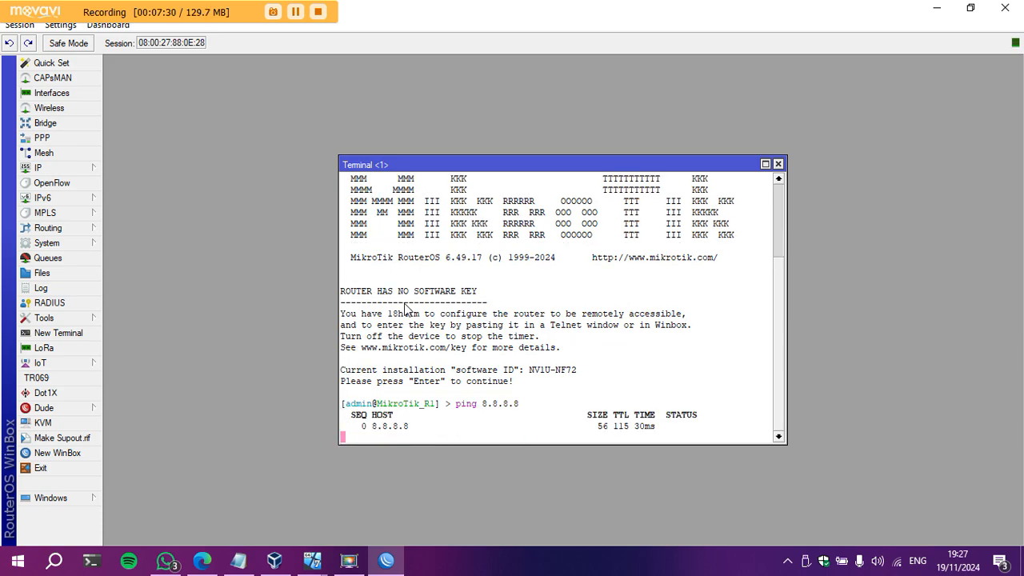
{"action": "key", "text": "ctrl+c"}
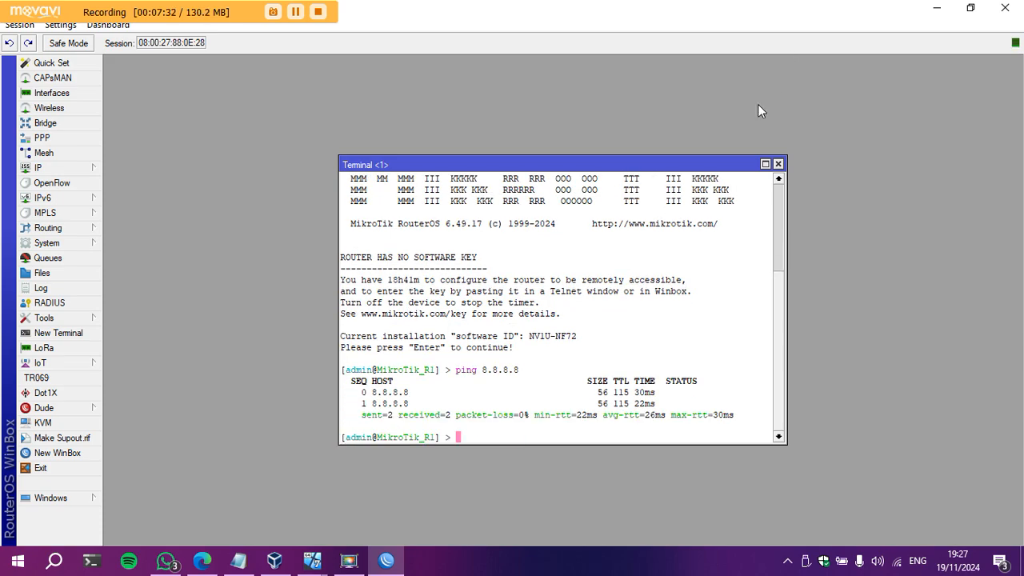
{"action": "left_click", "coordinate": [777, 164]}
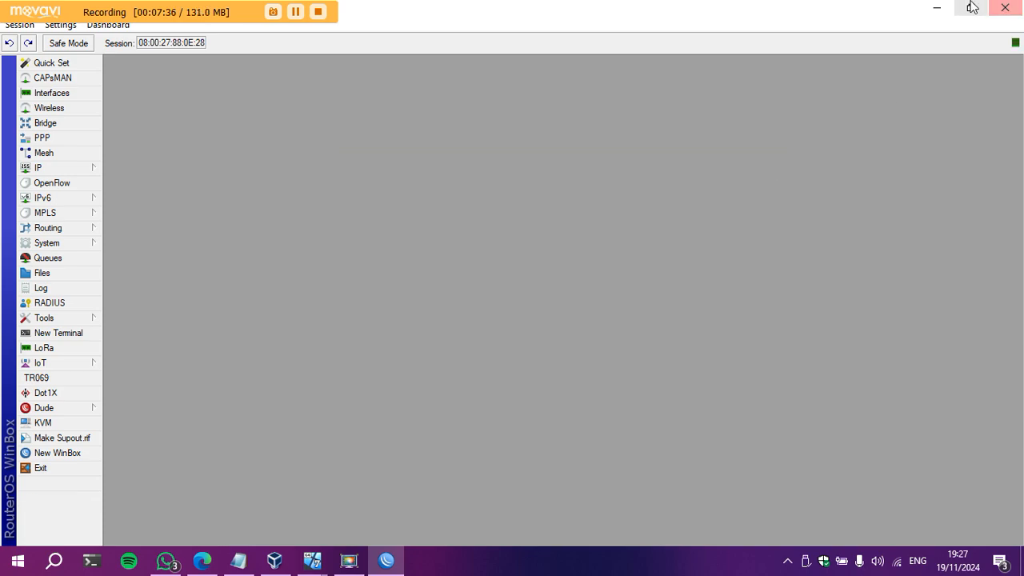
Start the Mikrotik_R2 Clone virtual machine in VirtualBox.
{"action": "left_click", "coordinate": [936, 7]}
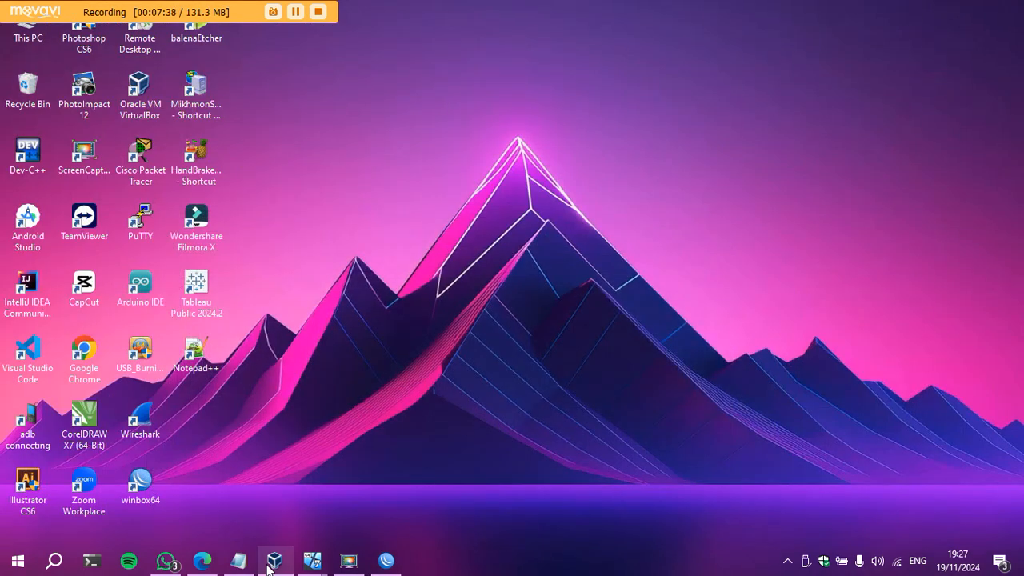
{"action": "left_click", "coordinate": [273, 561]}
{"action": "left_click", "coordinate": [364, 440]}
{"action": "left_click", "coordinate": [664, 125]}
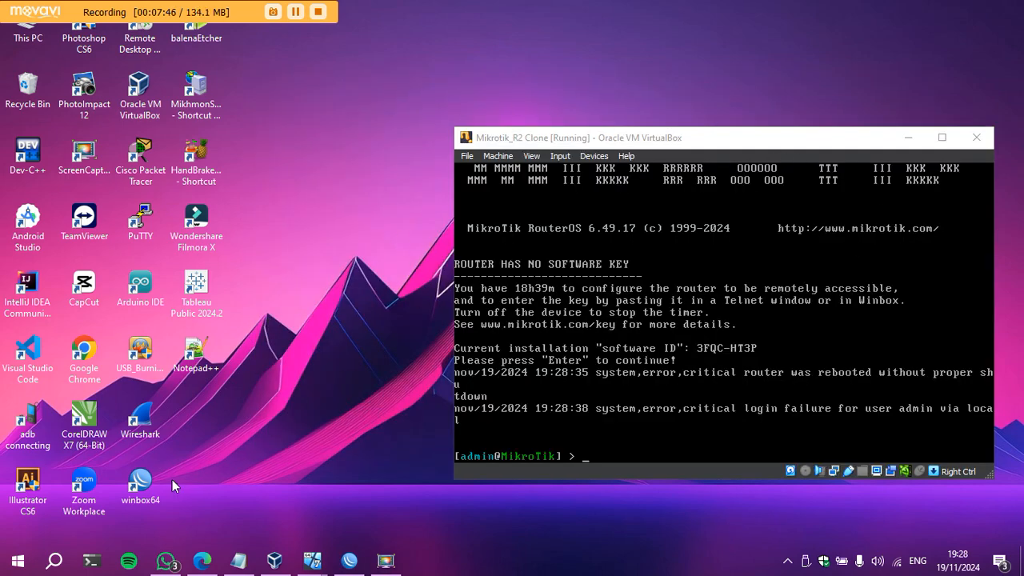
Connect a new WinBox session to the second MikroTik router and maximize it.
{"action": "double_click", "coordinate": [139, 493]}
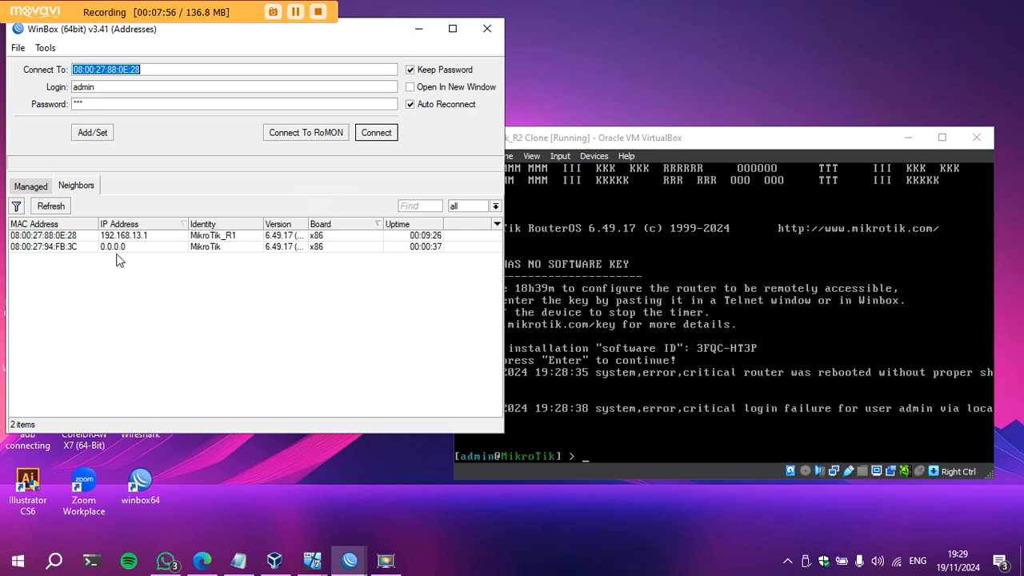
{"action": "left_click", "coordinate": [40, 247]}
{"action": "left_click", "coordinate": [373, 133]}
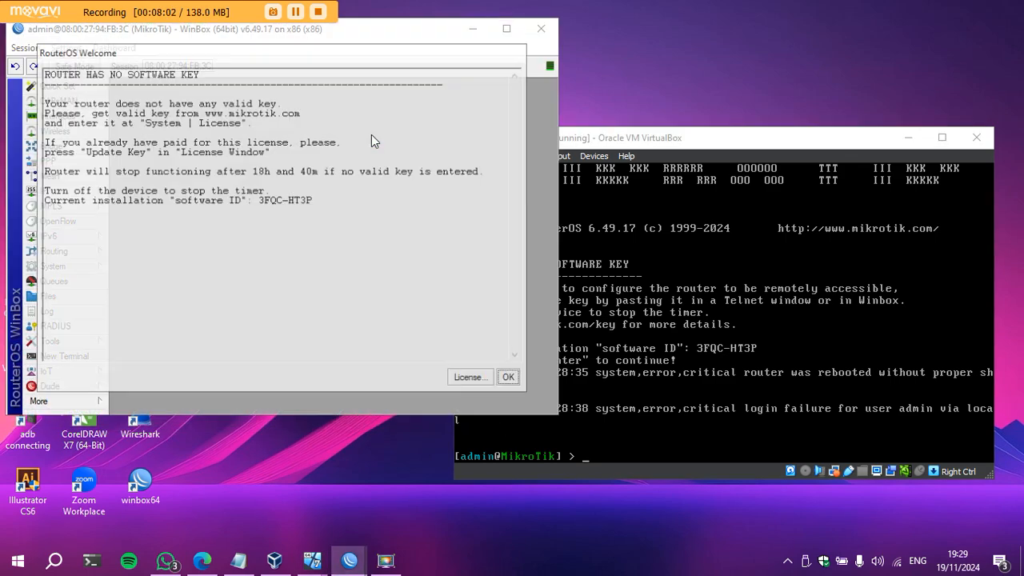
{"action": "left_click", "coordinate": [509, 378]}
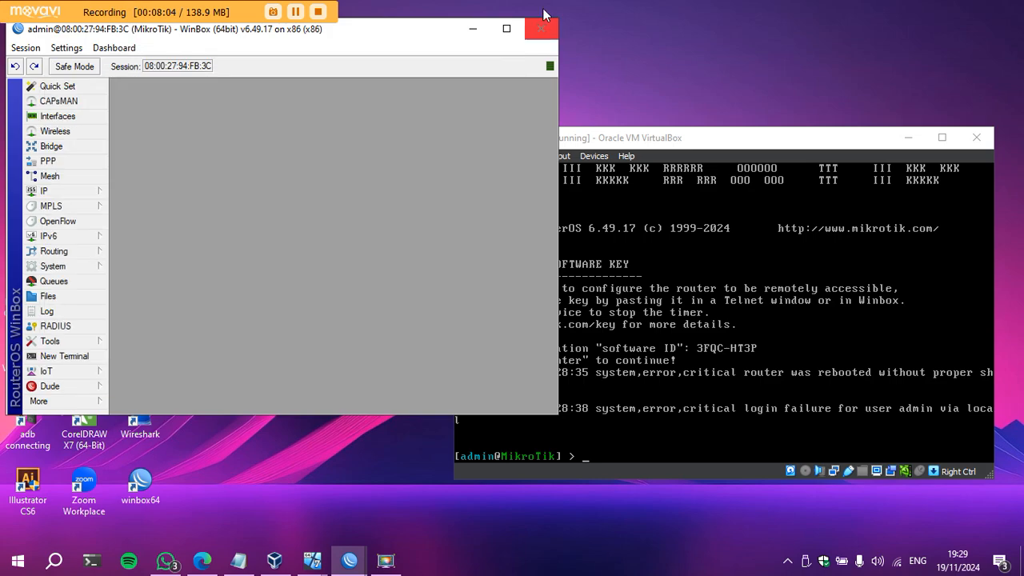
{"action": "left_click", "coordinate": [506, 29]}
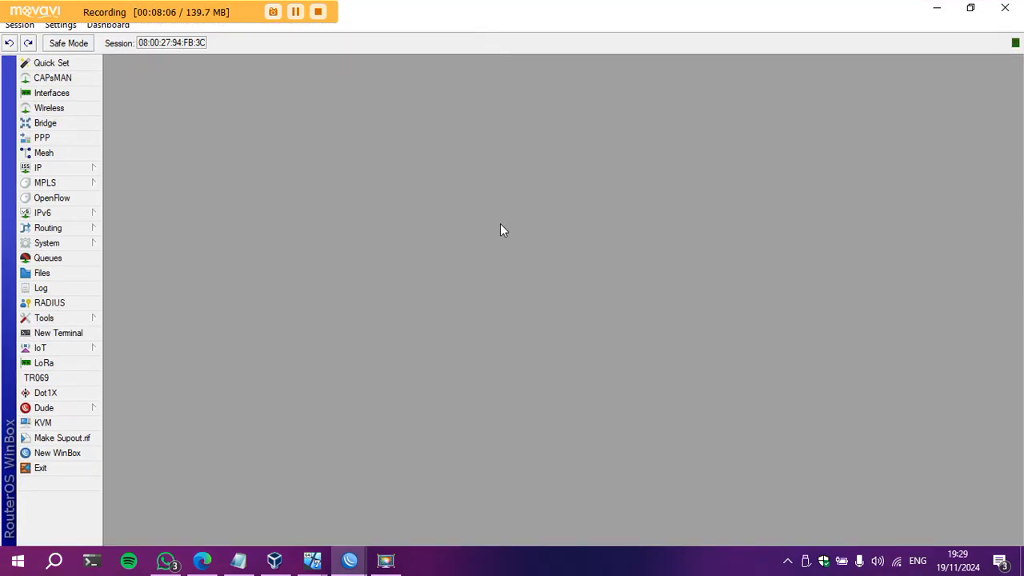
Append _R2 to the system identity so the router is named MikroTik_R2.
{"action": "left_click", "coordinate": [93, 247]}
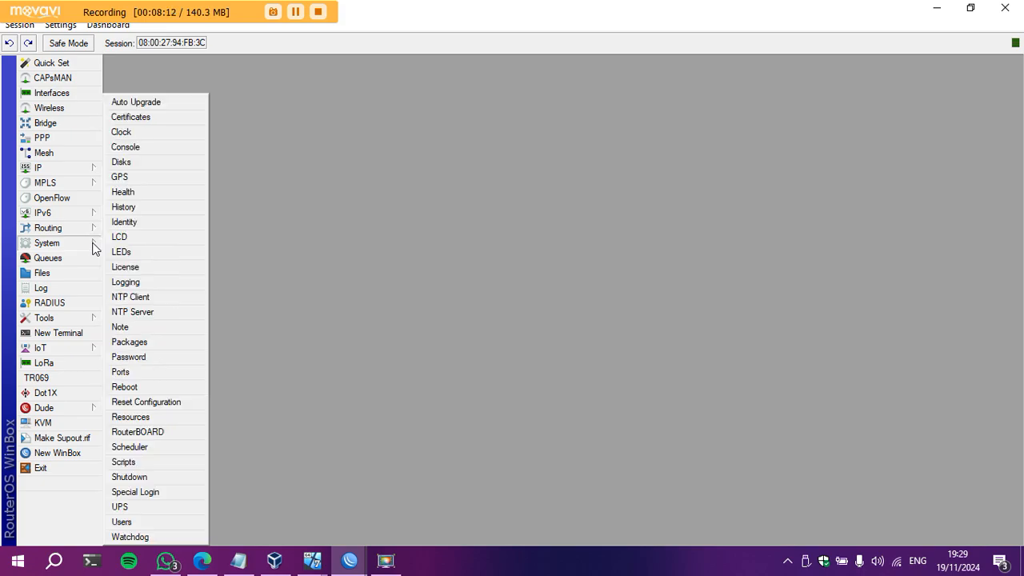
{"action": "left_click", "coordinate": [136, 223]}
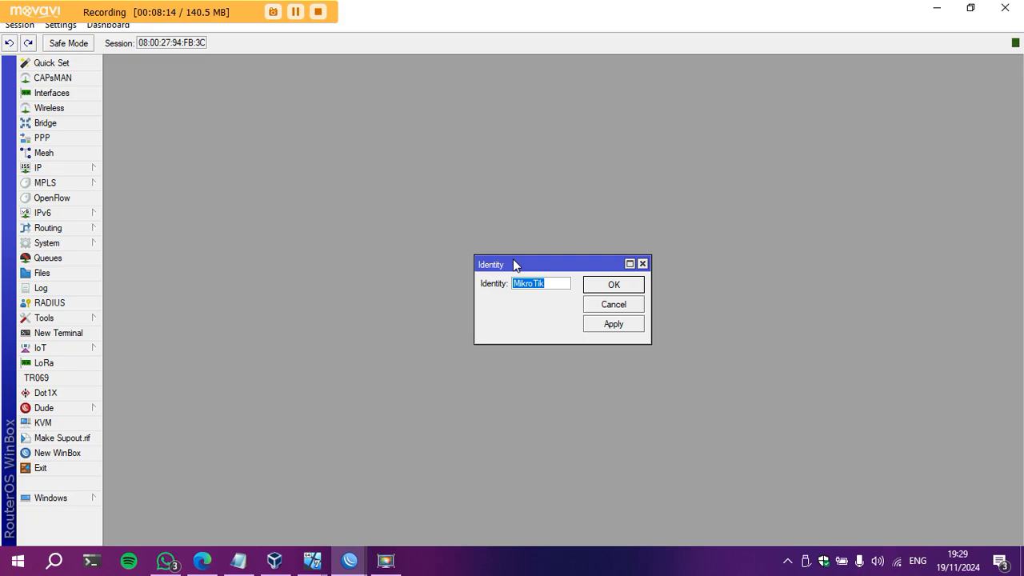
{"action": "type", "text": "_R2"}
{"action": "left_click", "coordinate": [616, 323]}
{"action": "left_click", "coordinate": [612, 286]}
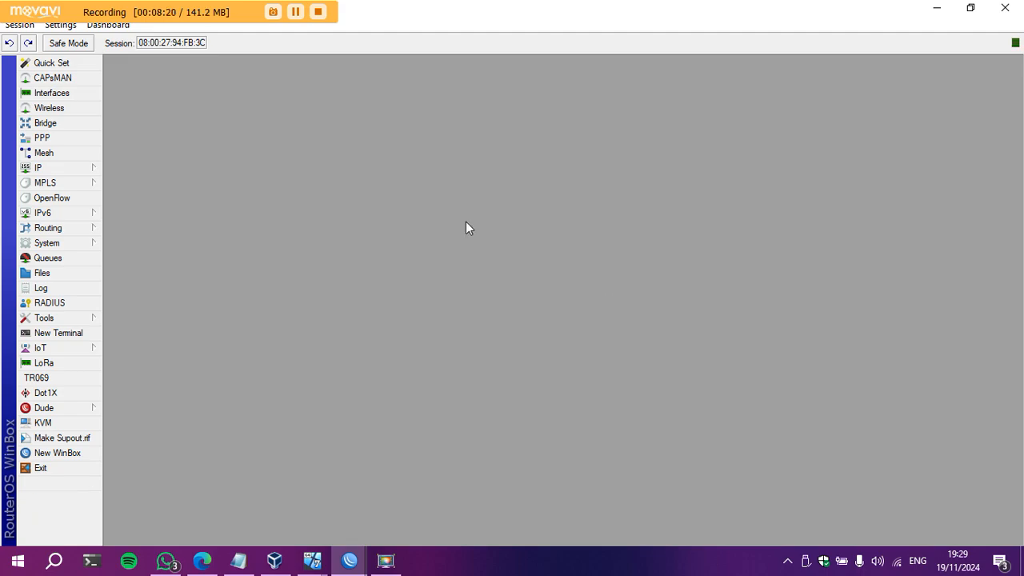
Rename R2's ether1 to e1-Internet and ether2 to e2-LAN, then close the list.
{"action": "left_click", "coordinate": [71, 95]}
{"action": "double_click", "coordinate": [176, 237]}
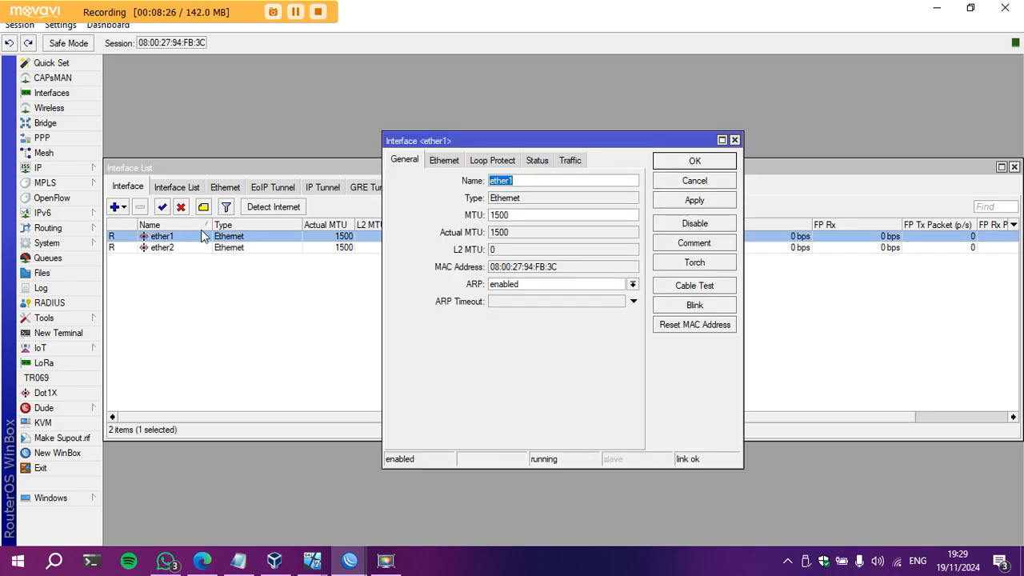
{"action": "type", "text": "e1-Intern"}
{"action": "left_click", "coordinate": [707, 201]}
{"action": "left_click", "coordinate": [708, 164]}
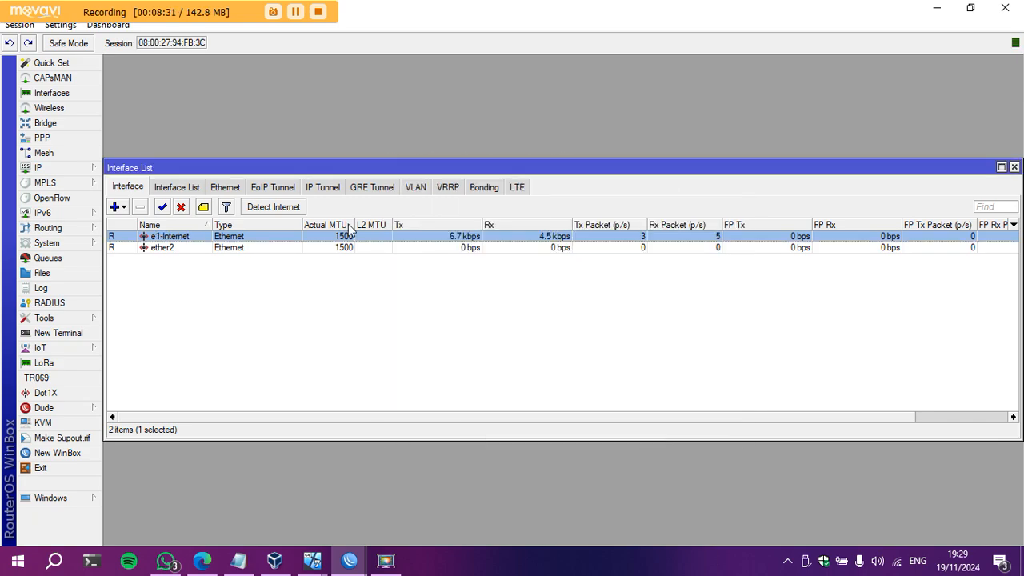
{"action": "double_click", "coordinate": [164, 247]}
{"action": "type", "text": "e2-LAN"}
{"action": "left_click", "coordinate": [706, 202]}
{"action": "left_click", "coordinate": [707, 164]}
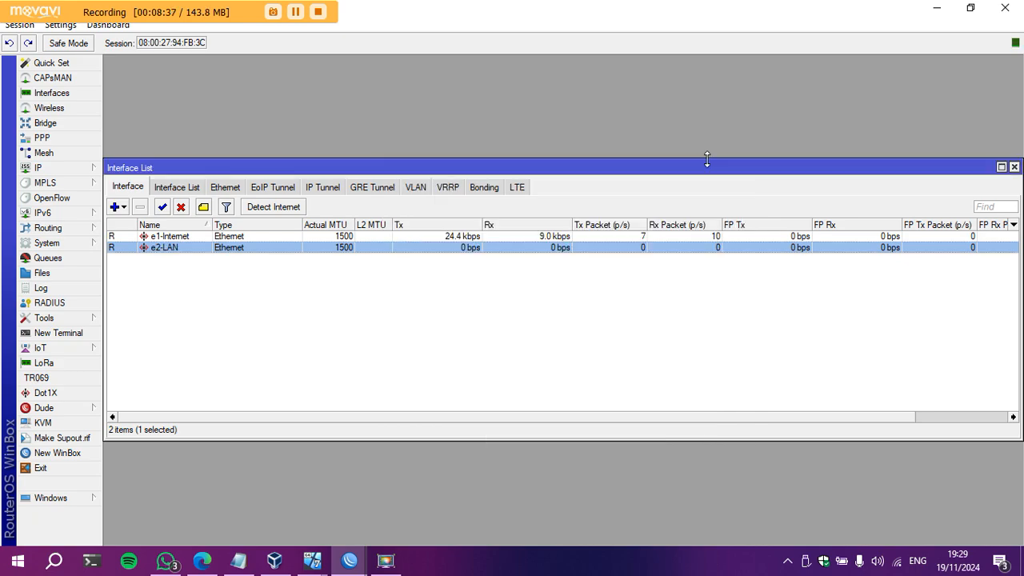
{"action": "left_click", "coordinate": [1014, 166]}
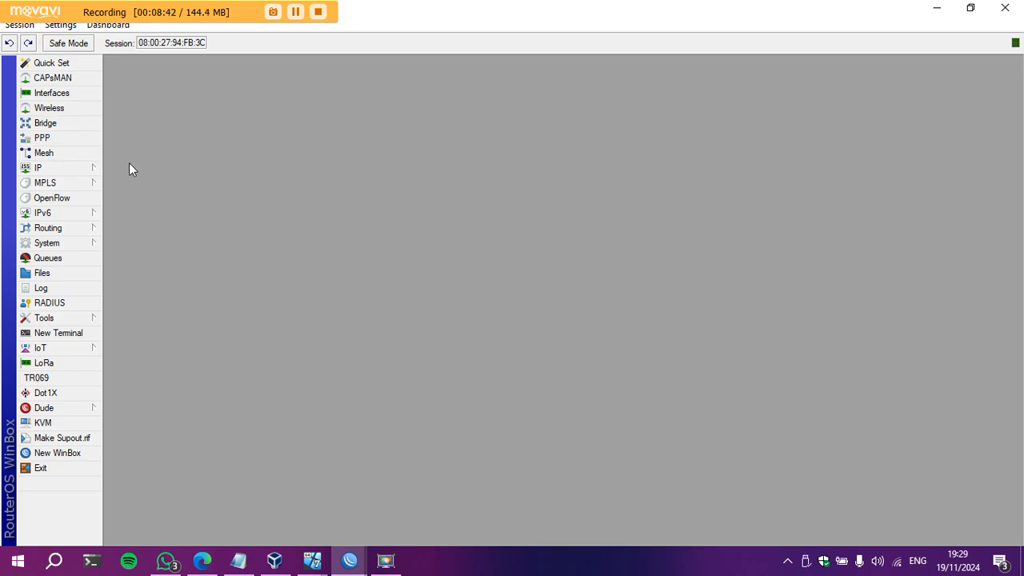
Open R2's IP address list and check row 4 of the lab table for R2's E2 address.
{"action": "left_click", "coordinate": [59, 165]}
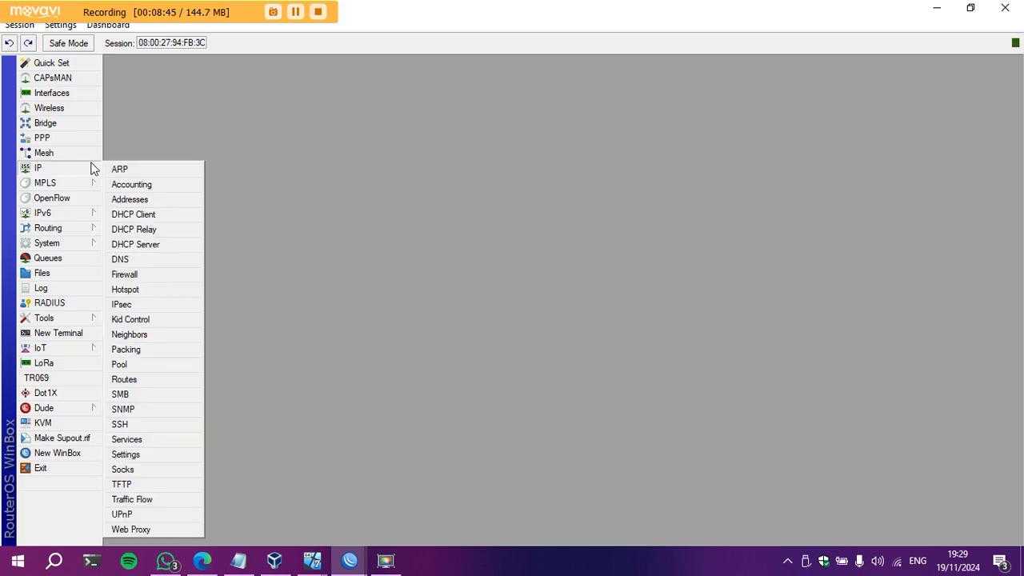
{"action": "left_click", "coordinate": [155, 197]}
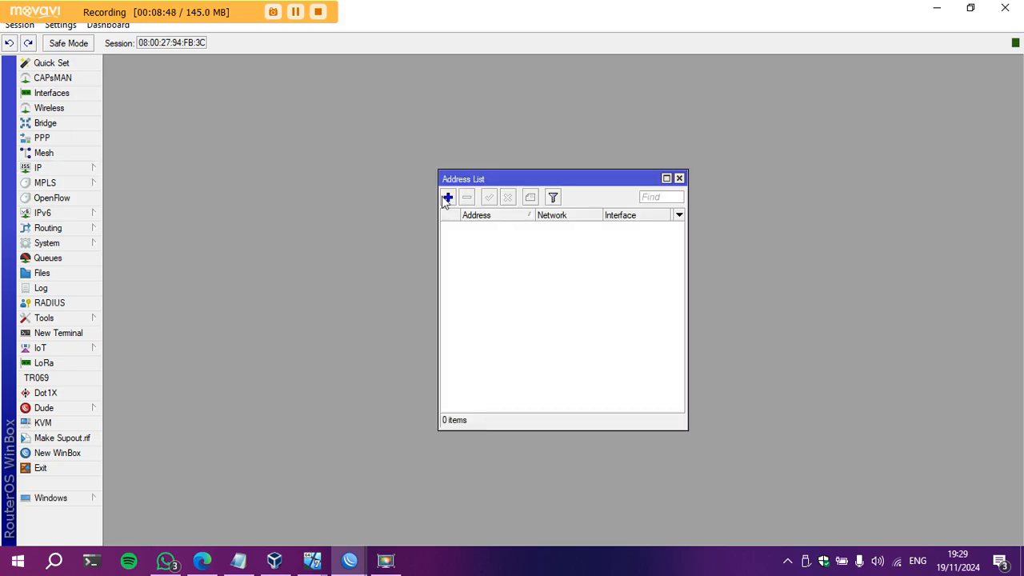
{"action": "left_click", "coordinate": [202, 560]}
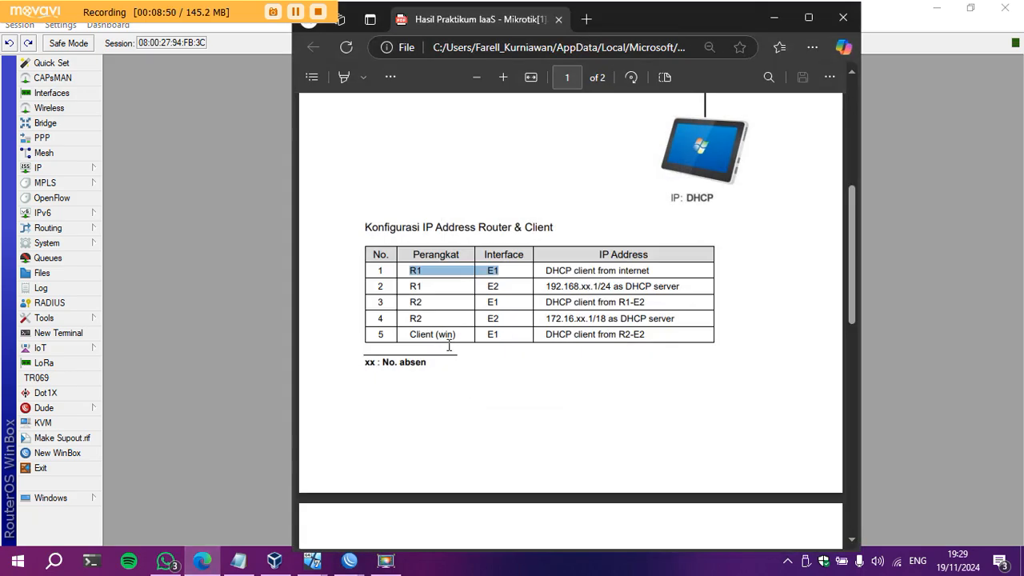
{"action": "left_click_drag", "start_coordinate": [412, 304], "coordinate": [488, 306]}
{"action": "left_click_drag", "start_coordinate": [411, 319], "coordinate": [688, 320]}
{"action": "left_click", "coordinate": [773, 18]}
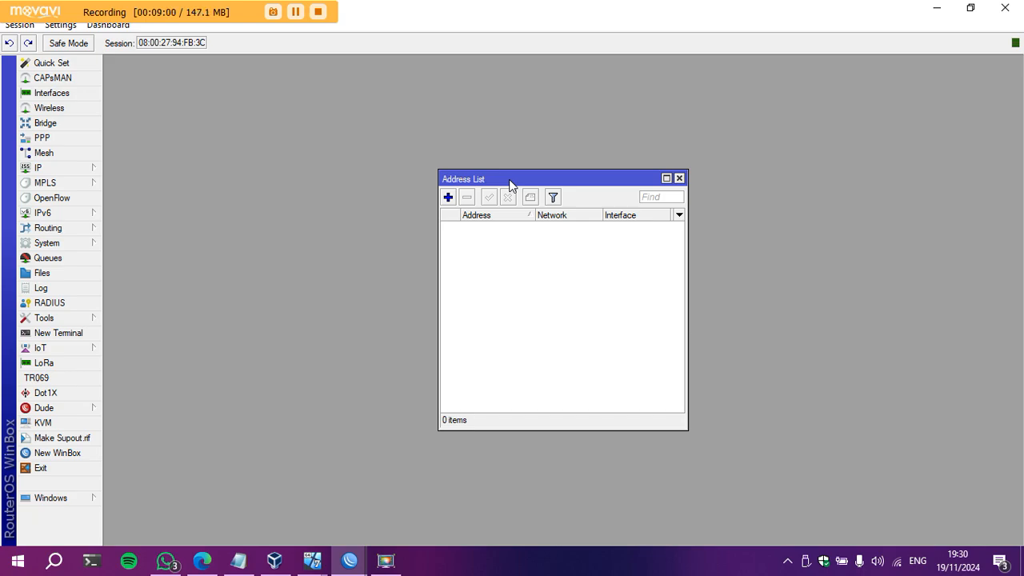
Add the address 172.16.13.1/18 on interface e2-LAN and save it.
{"action": "left_click", "coordinate": [448, 197]}
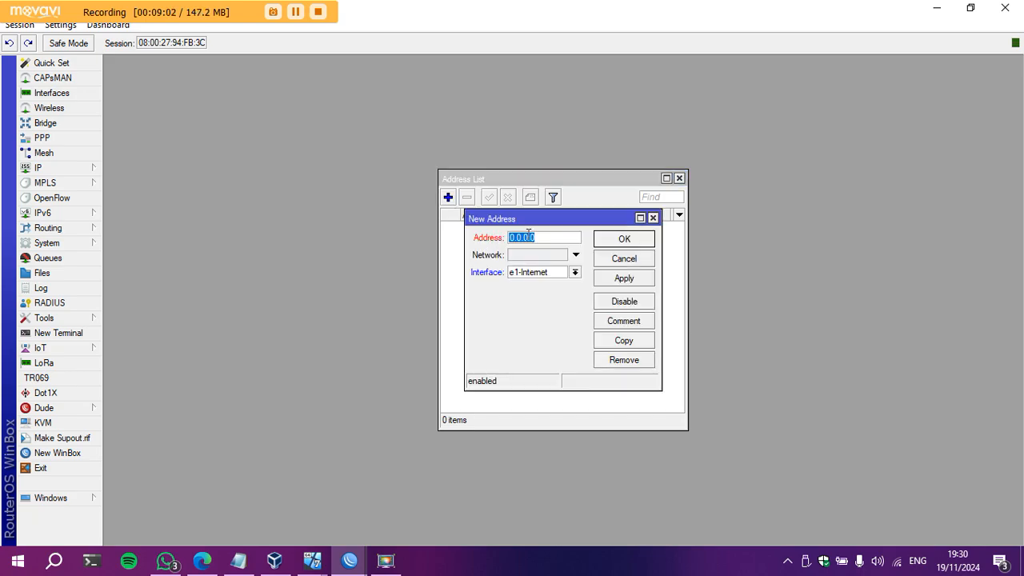
{"action": "type", "text": "172.16.13.1/18"}
{"action": "left_click", "coordinate": [575, 272]}
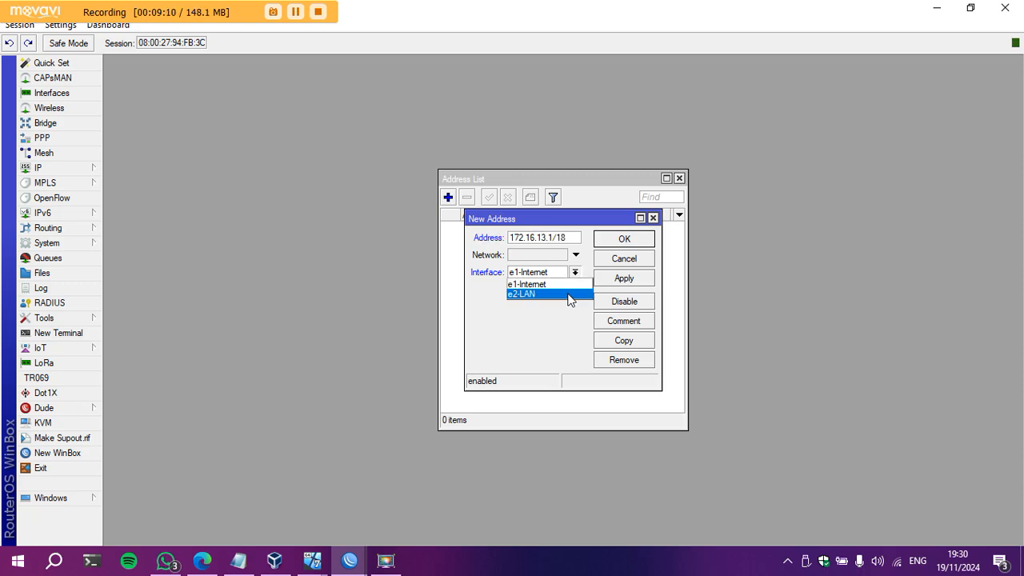
{"action": "left_click", "coordinate": [570, 294]}
{"action": "left_click", "coordinate": [640, 280]}
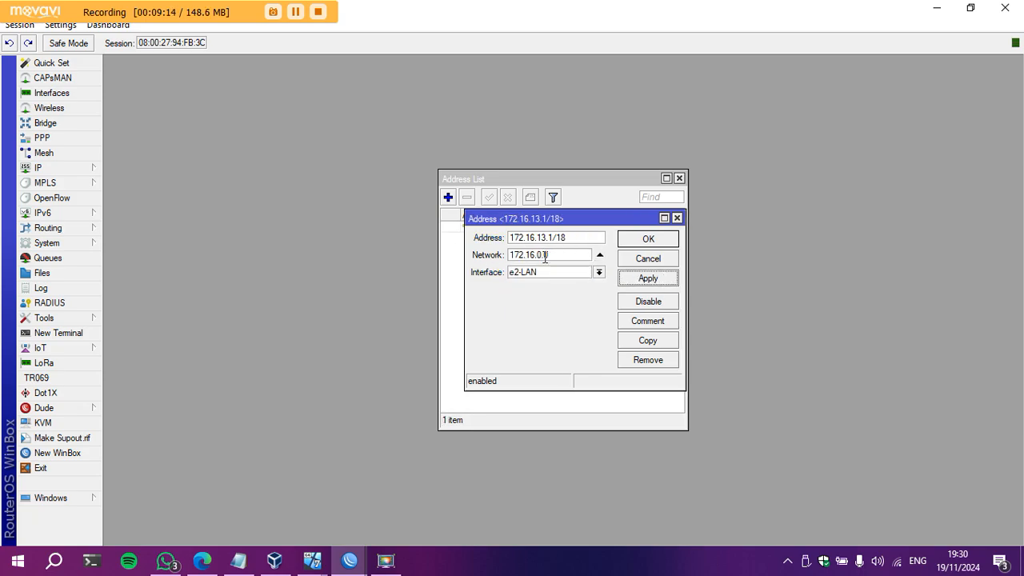
{"action": "left_click", "coordinate": [646, 239]}
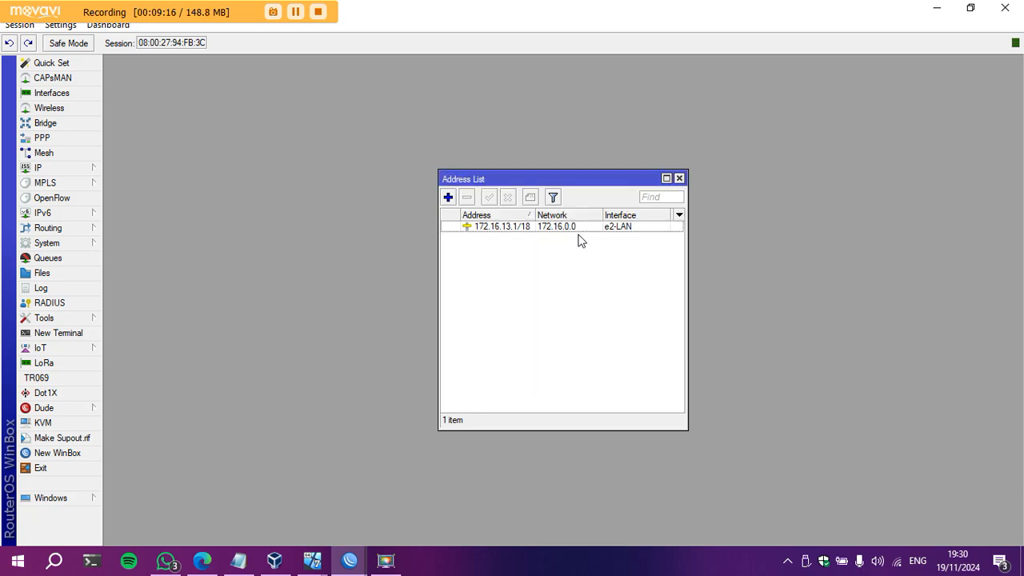
Review row 3's R2 E1 entry in the lab PDF, then put away Edge and WinBox.
{"action": "left_click", "coordinate": [203, 562]}
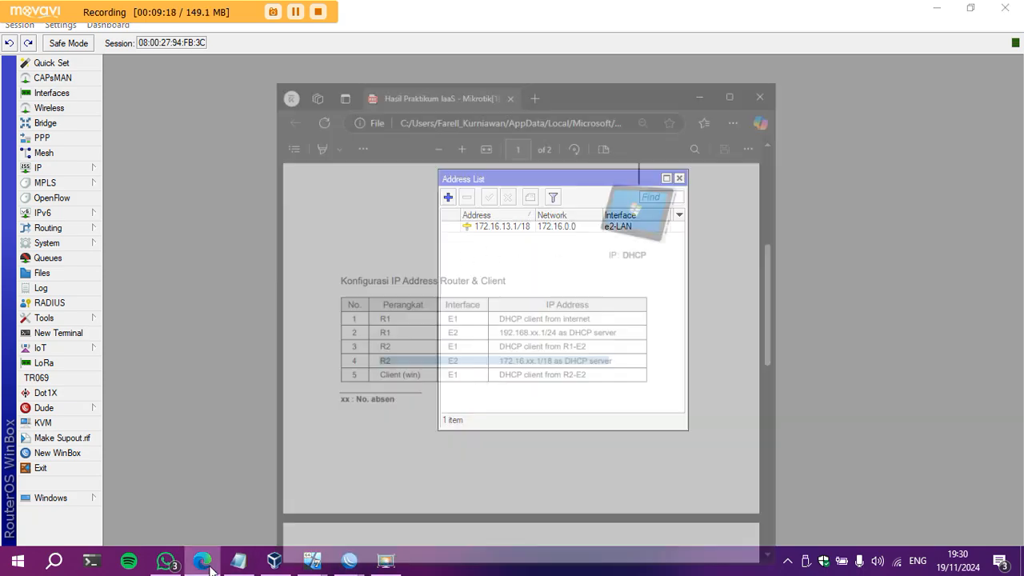
{"action": "left_click_drag", "start_coordinate": [408, 303], "coordinate": [613, 301]}
{"action": "left_click", "coordinate": [669, 308]}
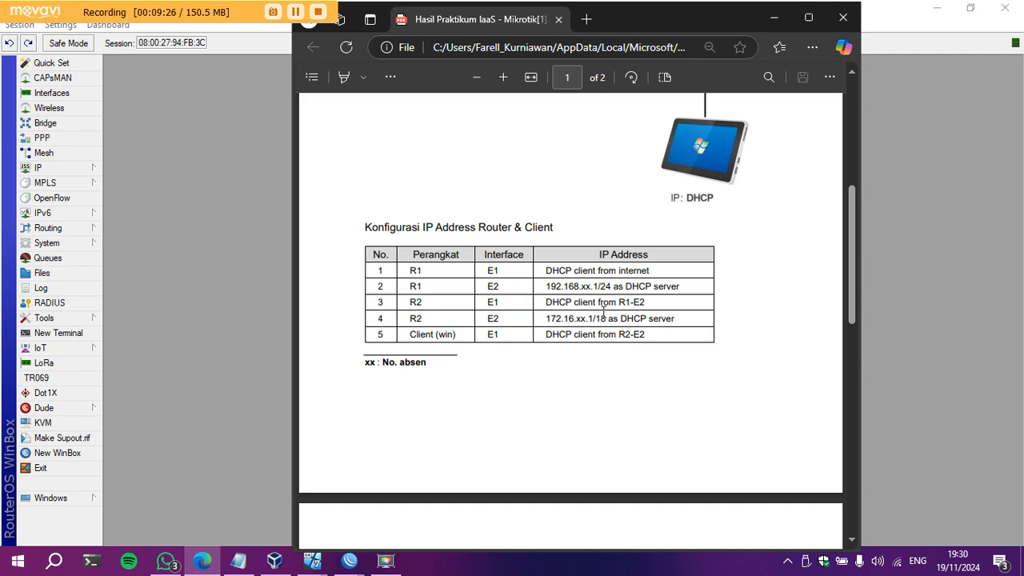
{"action": "left_click", "coordinate": [774, 18]}
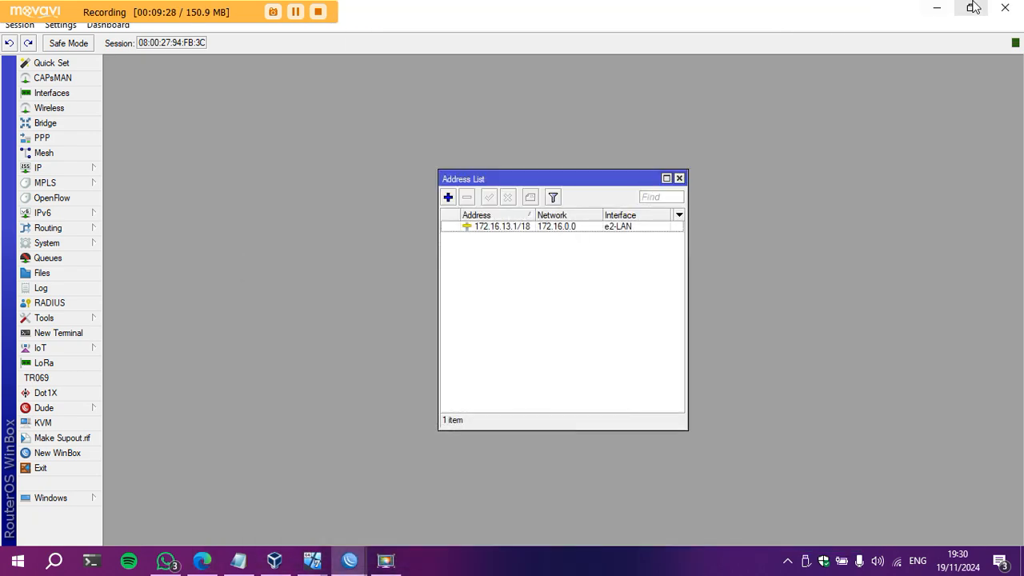
{"action": "left_click", "coordinate": [934, 8]}
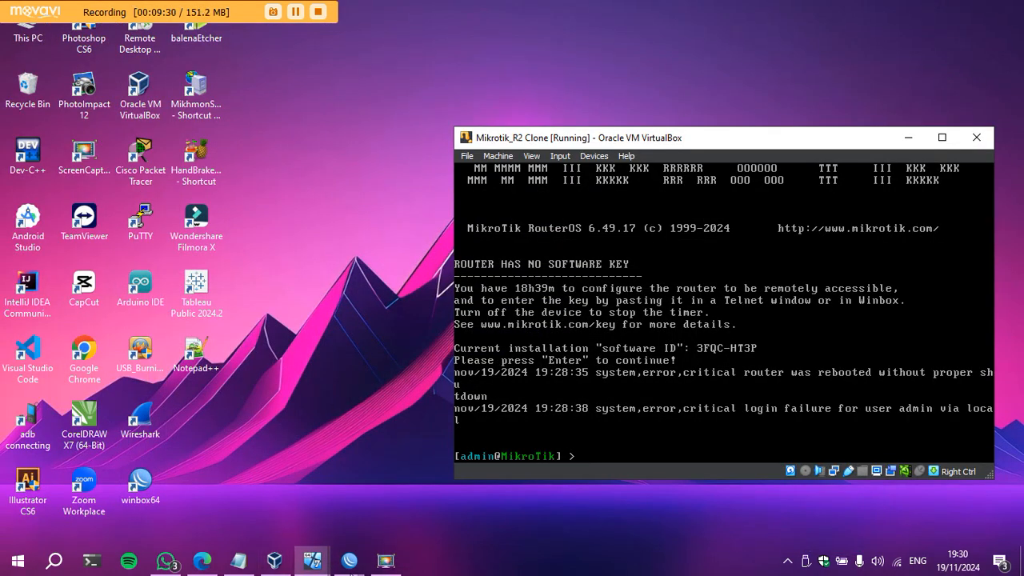
{"action": "left_click", "coordinate": [350, 560]}
On R1, start DHCP setup on e2-LAN, accepting 192.168.13.0/24 and gateway 192.168.13.1.
{"action": "left_click", "coordinate": [293, 486]}
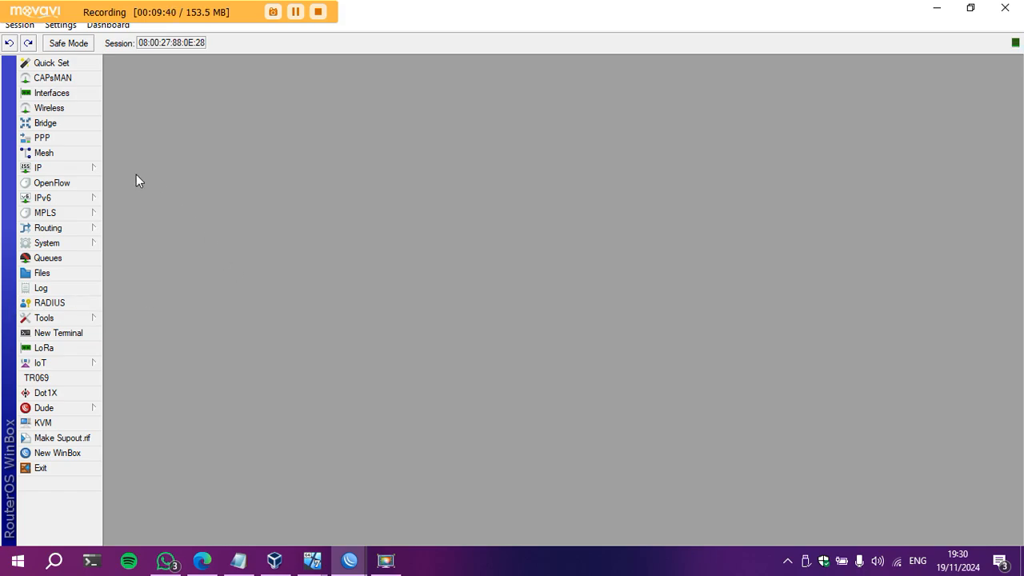
{"action": "left_click", "coordinate": [91, 168]}
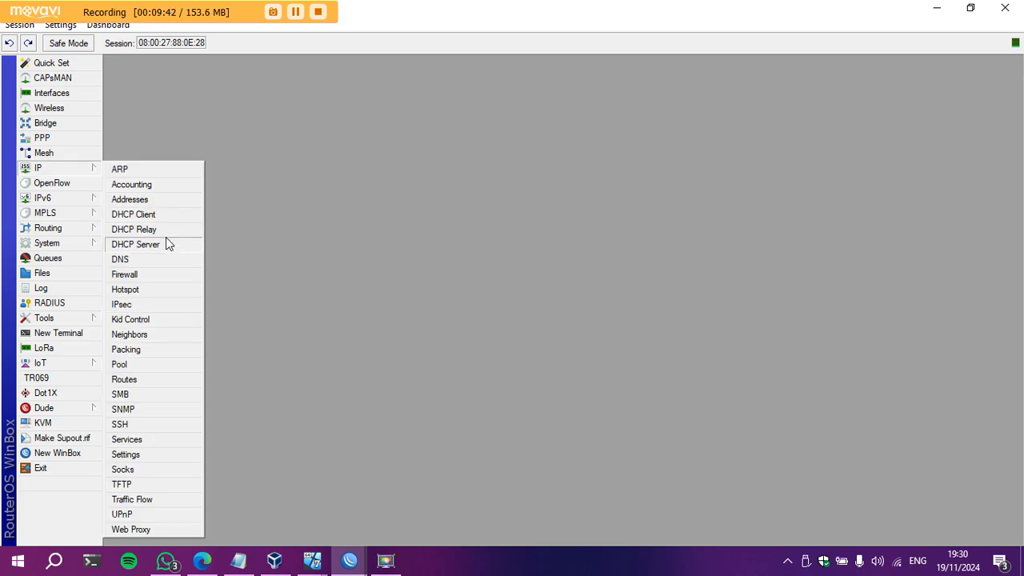
{"action": "left_click", "coordinate": [136, 244]}
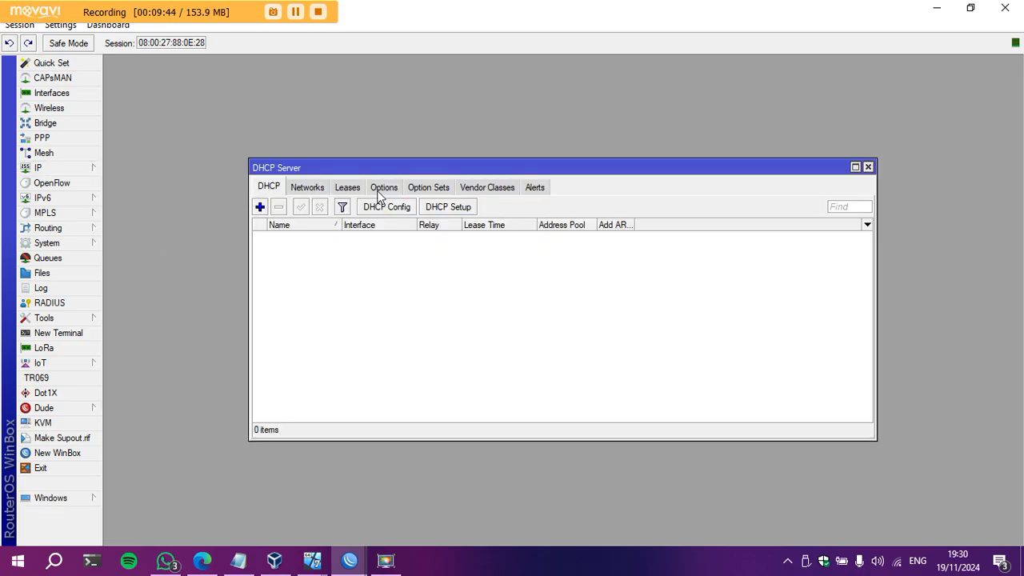
{"action": "left_click", "coordinate": [436, 209]}
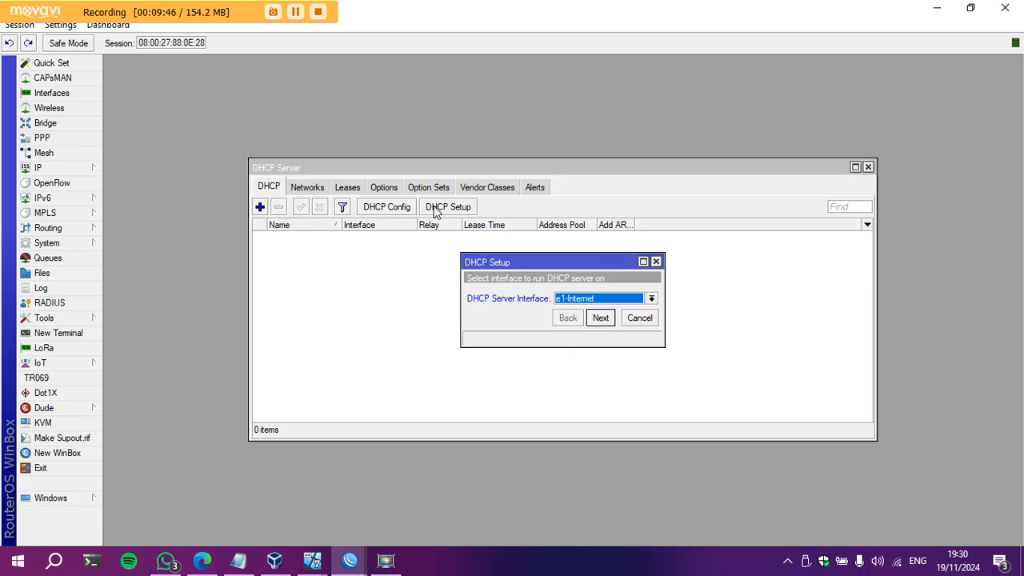
{"action": "left_click", "coordinate": [650, 300]}
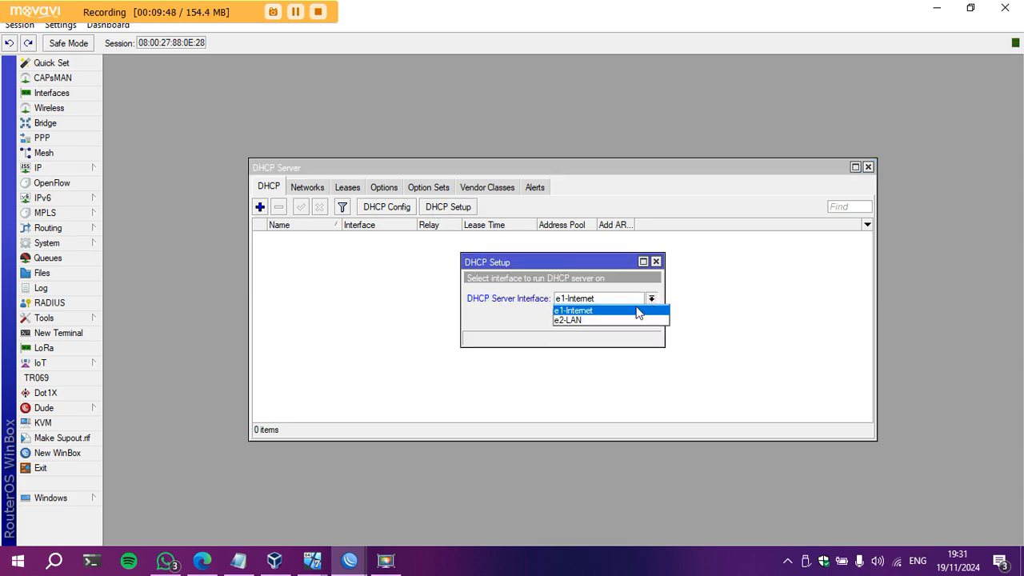
{"action": "left_click", "coordinate": [624, 320]}
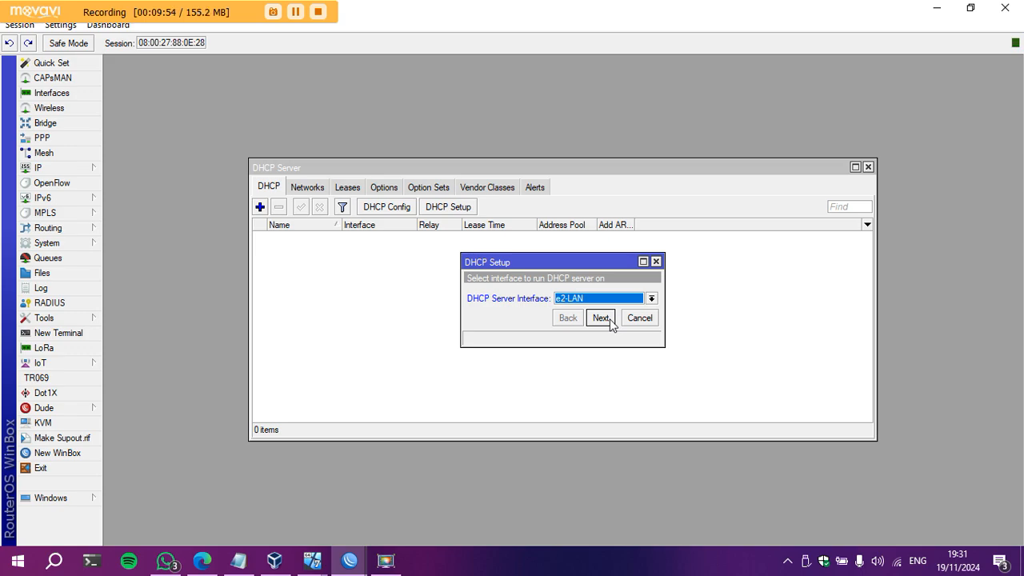
{"action": "left_click", "coordinate": [602, 318]}
{"action": "left_click", "coordinate": [609, 319]}
{"action": "left_click", "coordinate": [601, 318]}
End the pool at 192.168.13.100, keep DNS 8.8.8.8 and 192.168.1.1, and finish the setup.
{"action": "left_click", "coordinate": [583, 298]}
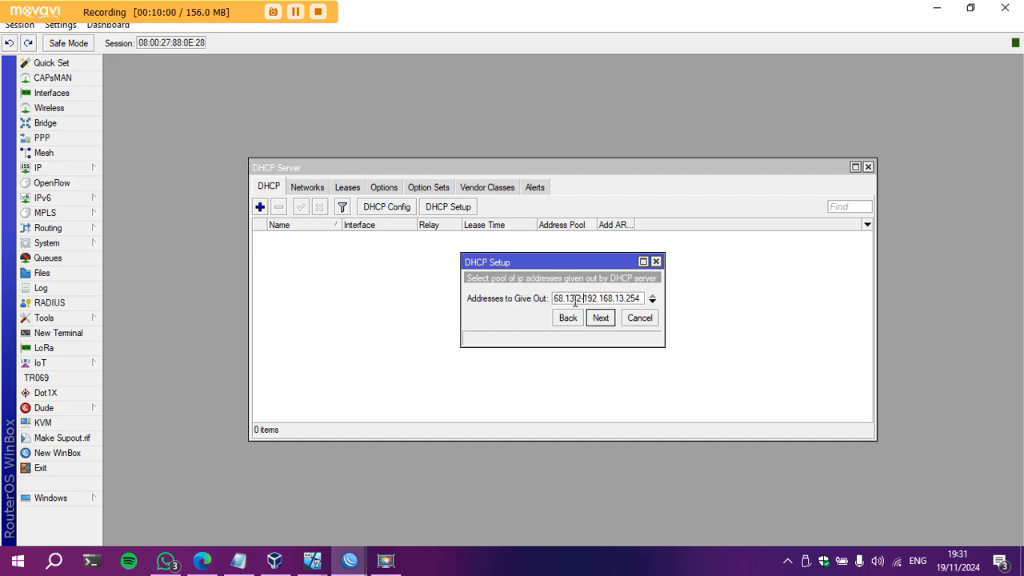
{"action": "left_click", "coordinate": [640, 302]}
{"action": "key", "text": "BackSpace"}
{"action": "key", "text": "BackSpace"}
{"action": "key", "text": "BackSpace"}
{"action": "type", "text": "100"}
{"action": "left_click", "coordinate": [600, 318]}
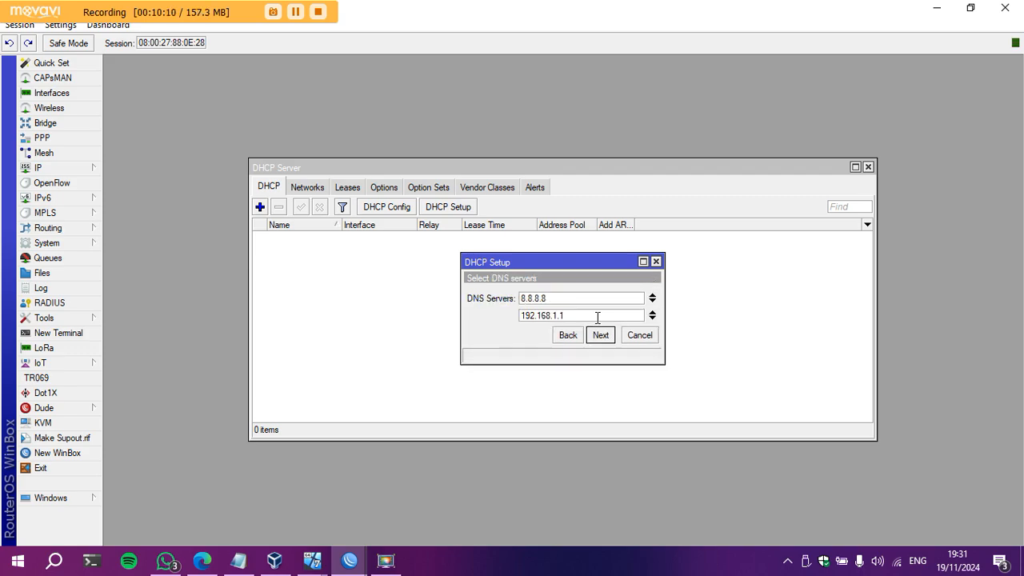
{"action": "left_click", "coordinate": [600, 335]}
{"action": "left_click", "coordinate": [601, 335]}
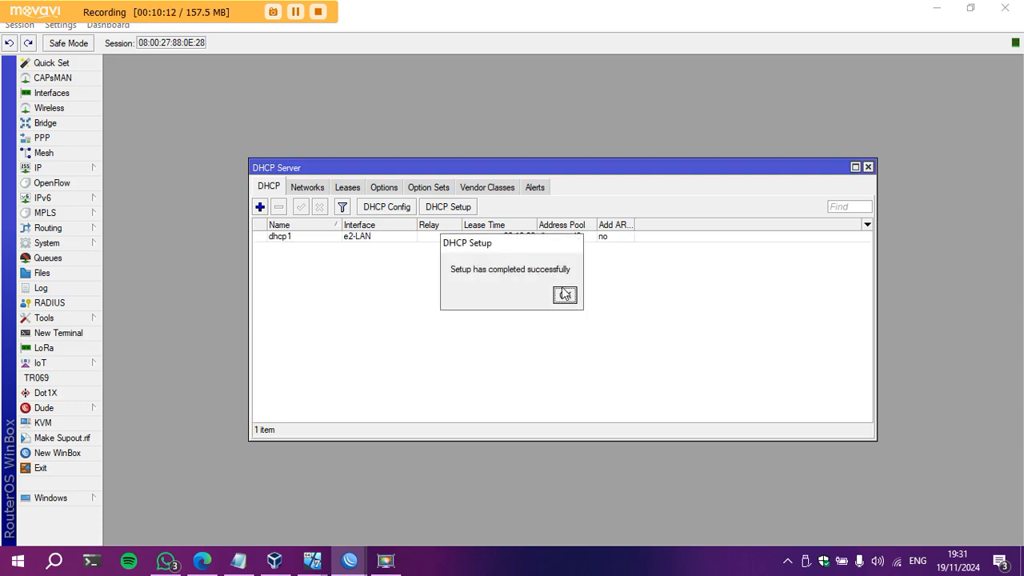
{"action": "left_click", "coordinate": [868, 168]}
On R2, add a DHCP client on e1-Internet that leases 192.168.13.100/24, then return to R1.
{"action": "left_click", "coordinate": [935, 7]}
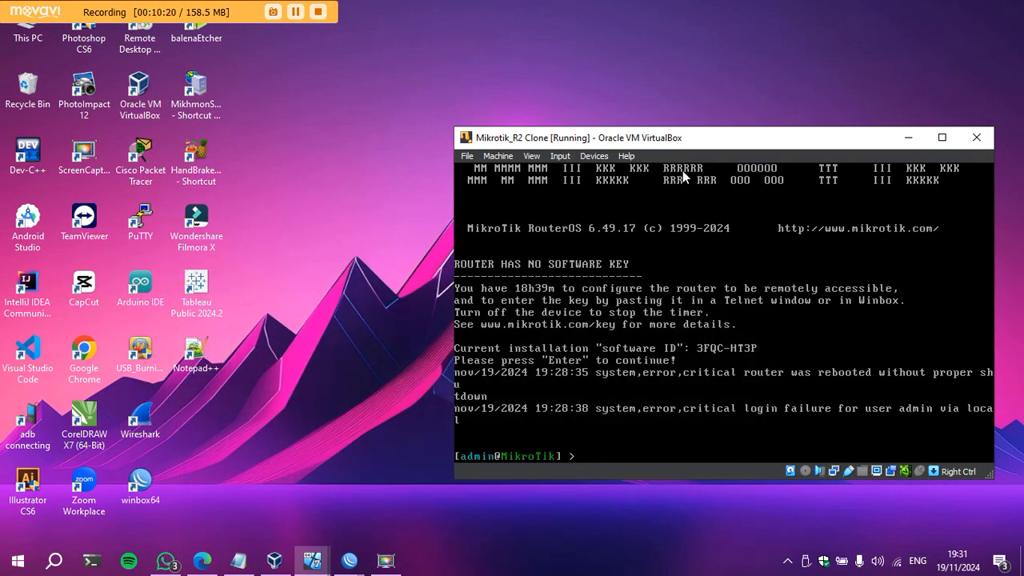
{"action": "mouse_move", "coordinate": [352, 560]}
{"action": "left_click", "coordinate": [426, 493]}
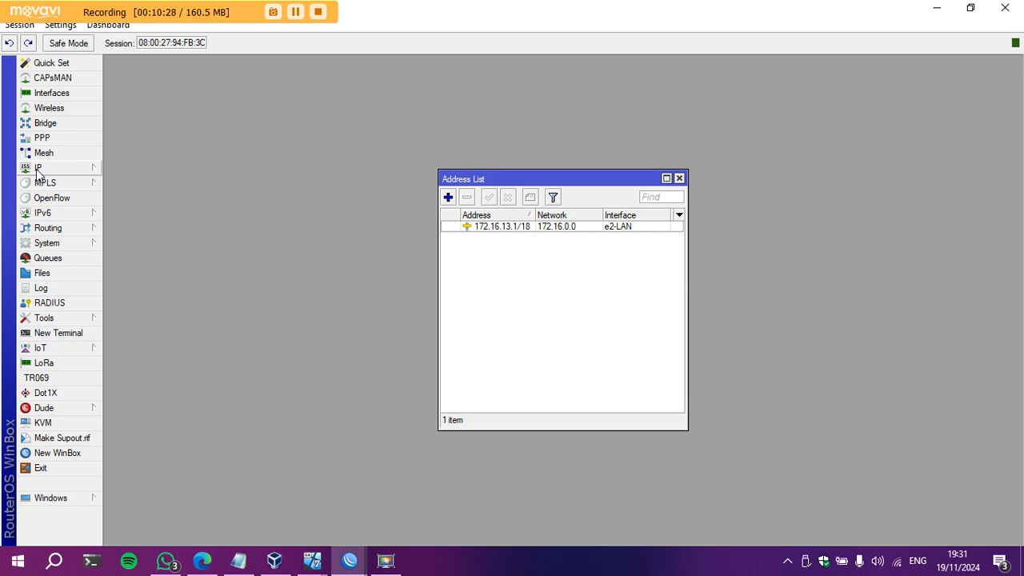
{"action": "left_click", "coordinate": [38, 168]}
{"action": "left_click", "coordinate": [121, 213]}
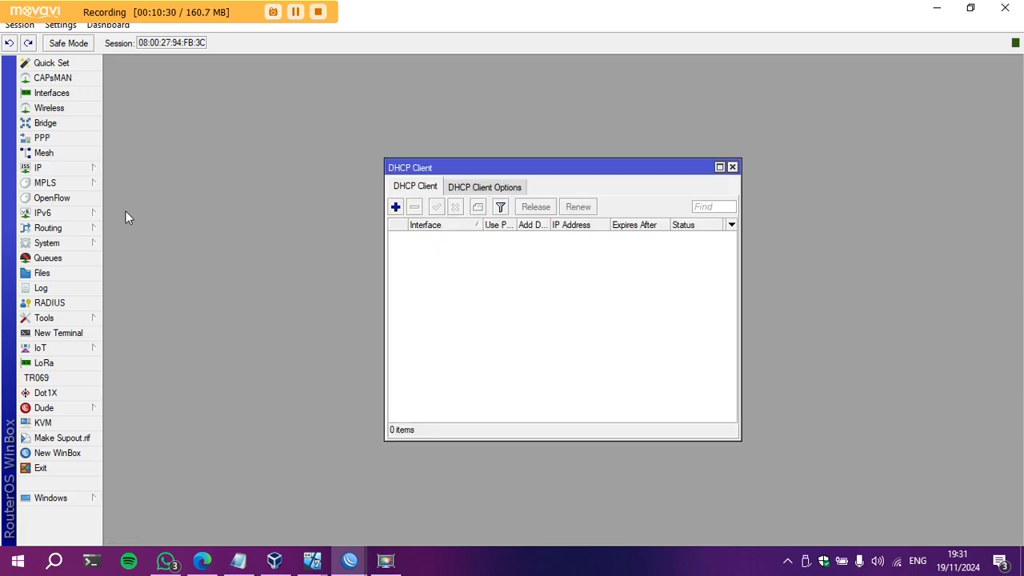
{"action": "left_click", "coordinate": [395, 207]}
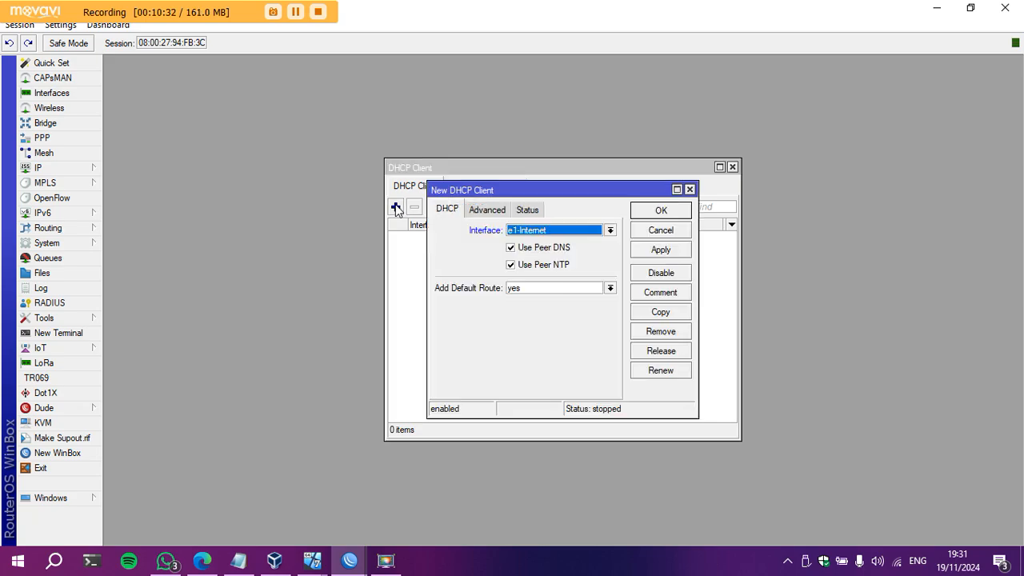
{"action": "left_click", "coordinate": [649, 249]}
{"action": "left_click", "coordinate": [661, 210]}
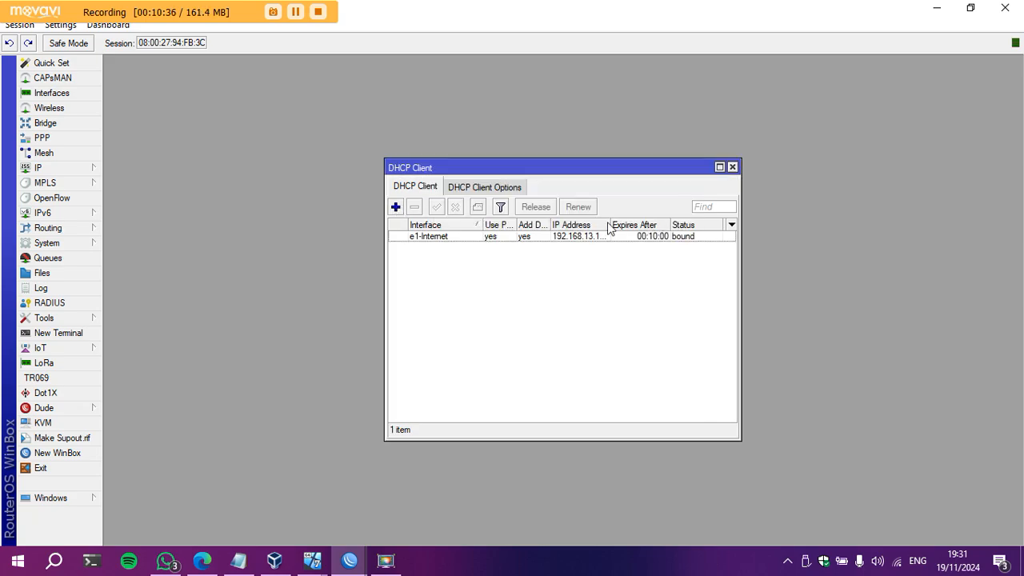
{"action": "left_click_drag", "start_coordinate": [609, 221], "coordinate": [638, 220]}
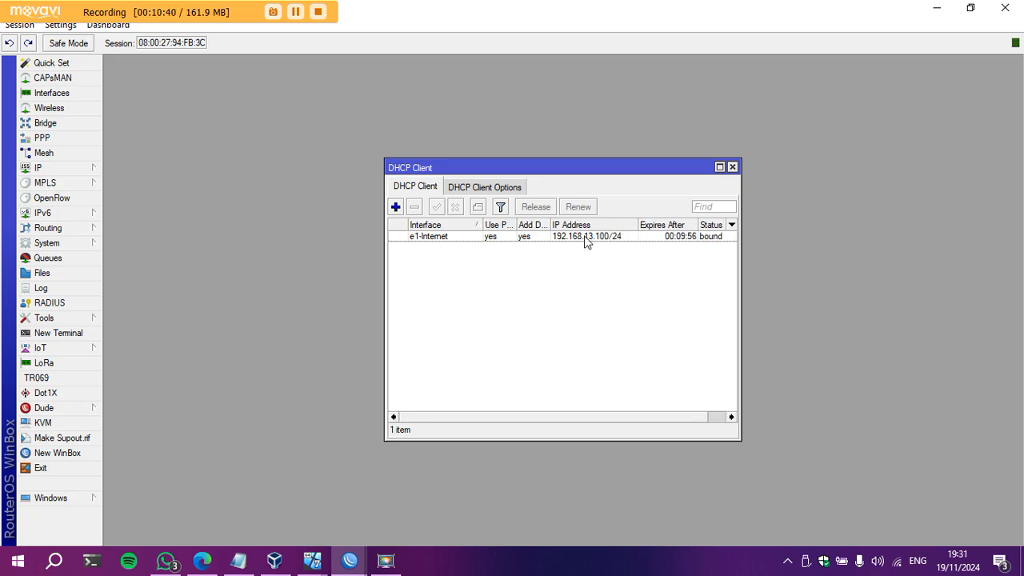
{"action": "left_click", "coordinate": [349, 560]}
{"action": "left_click", "coordinate": [296, 488]}
Check R1's dhcp1 server, then close R2's DHCP client list to view its addresses.
{"action": "left_click", "coordinate": [60, 166]}
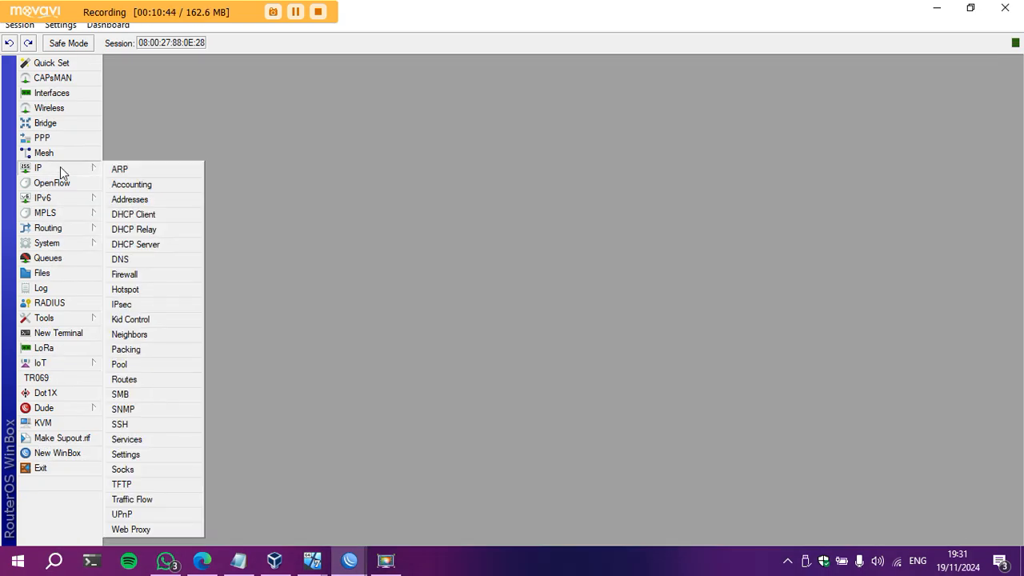
{"action": "left_click", "coordinate": [147, 244]}
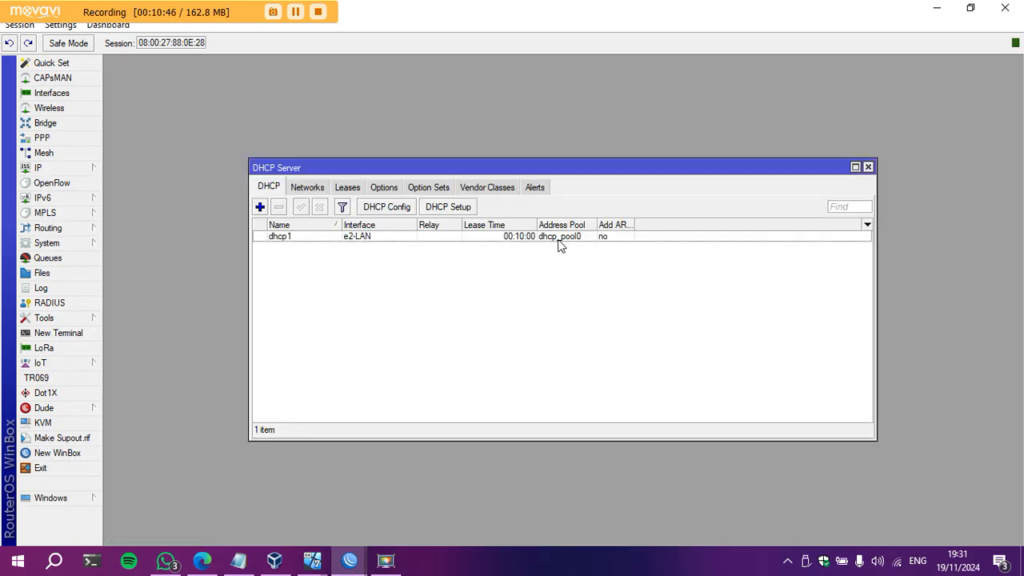
{"action": "left_click", "coordinate": [934, 9]}
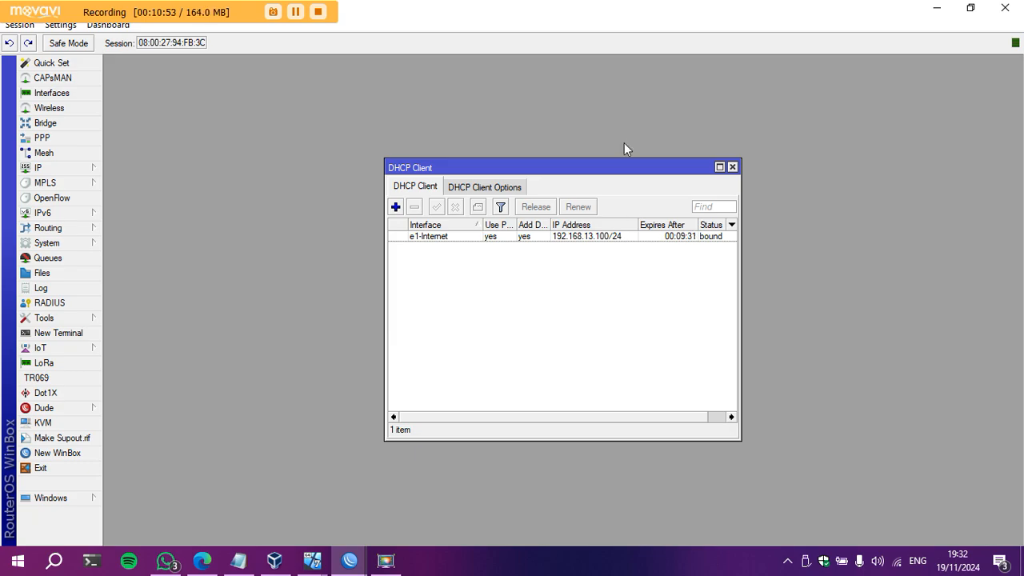
{"action": "left_click", "coordinate": [732, 166]}
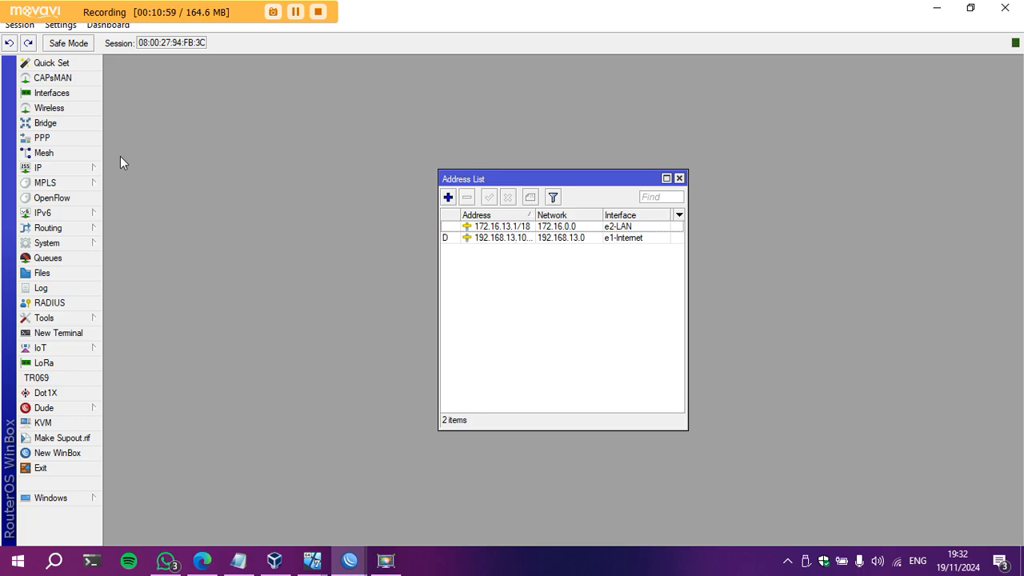
Give R2 DNS servers 8.8.8.8 and 8.8.4.4 with remote requests allowed.
{"action": "left_click", "coordinate": [96, 169]}
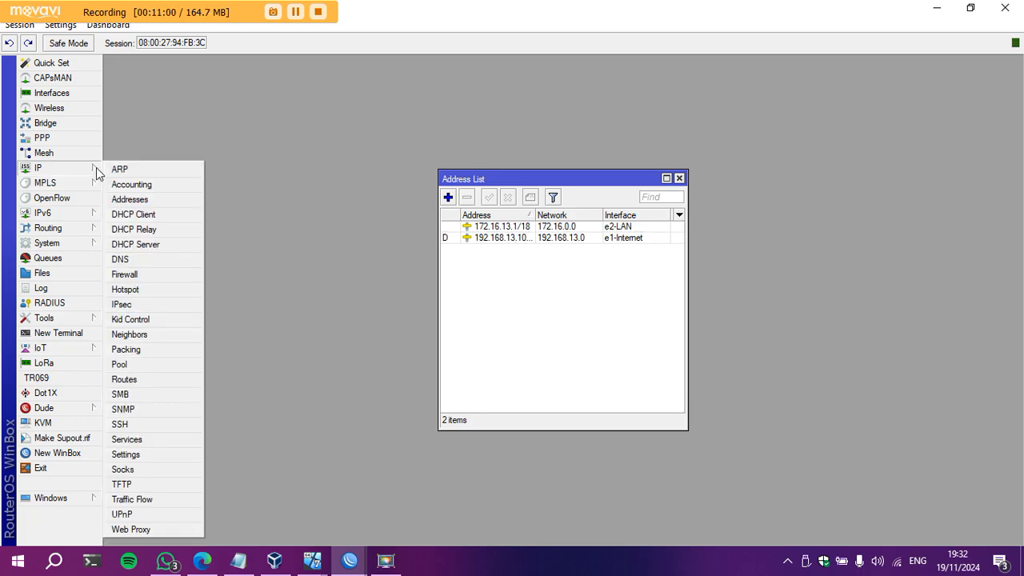
{"action": "left_click", "coordinate": [163, 258]}
{"action": "left_click", "coordinate": [546, 188]}
{"action": "type", "text": "8.8.8.8"}
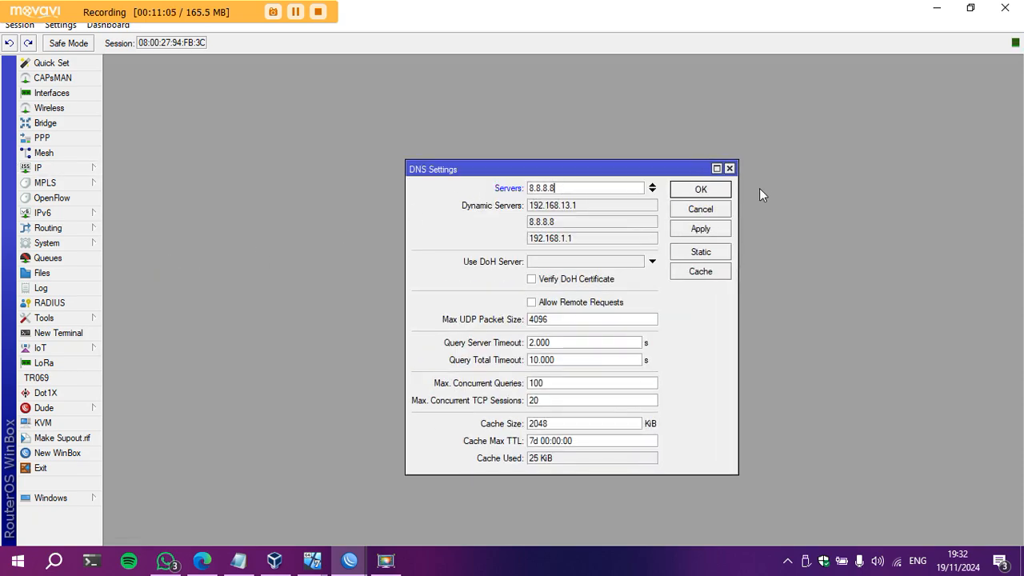
{"action": "left_click", "coordinate": [652, 191]}
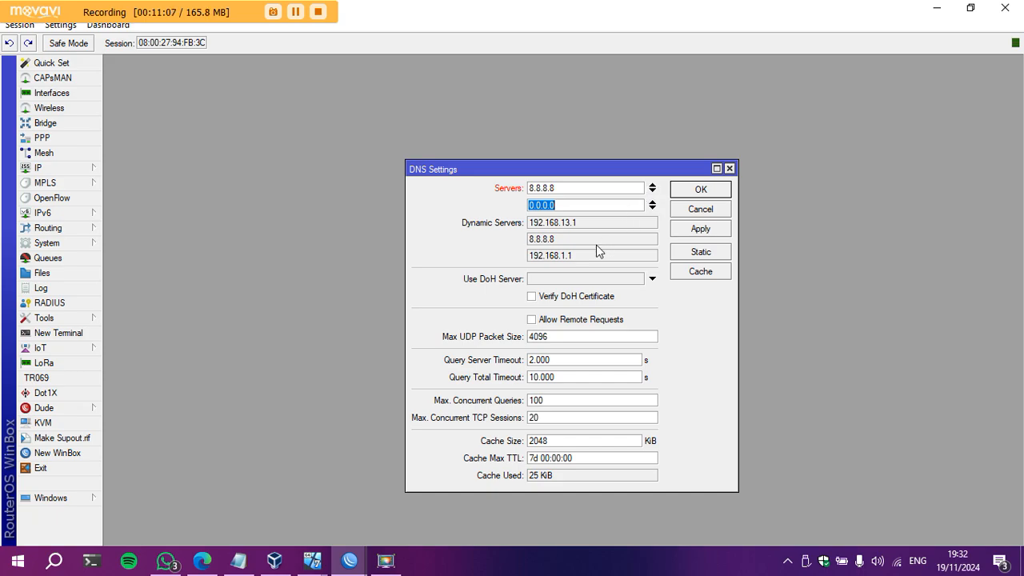
{"action": "type", "text": "8.8.4.4"}
{"action": "left_click", "coordinate": [536, 319]}
{"action": "left_click", "coordinate": [690, 229]}
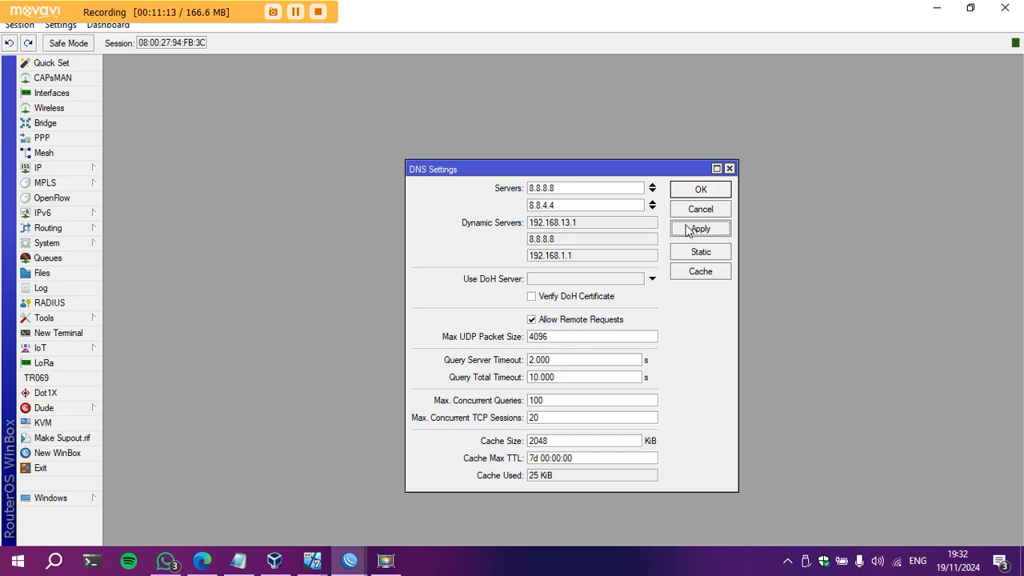
{"action": "left_click", "coordinate": [698, 192]}
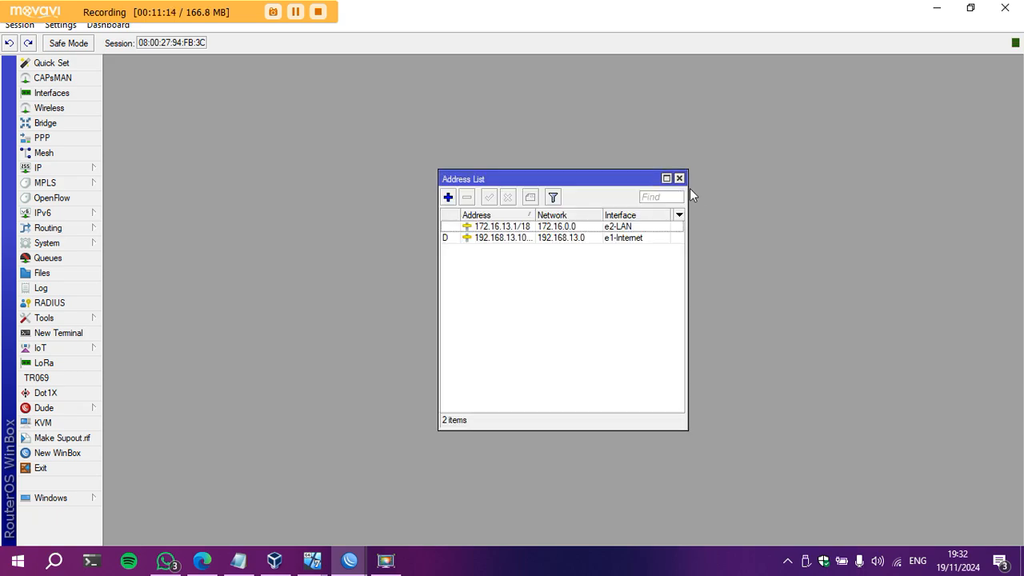
{"action": "left_click", "coordinate": [80, 169]}
Add a NAT rule with out-interface e1-Internet and action masquerade, then close Firewall.
{"action": "left_click", "coordinate": [125, 274]}
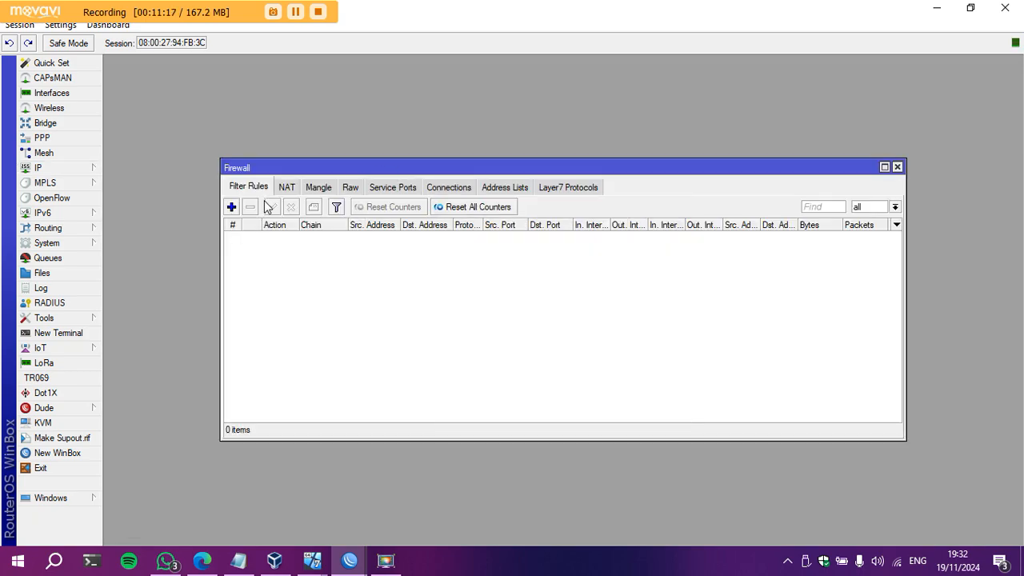
{"action": "left_click", "coordinate": [286, 186]}
{"action": "left_click", "coordinate": [231, 207]}
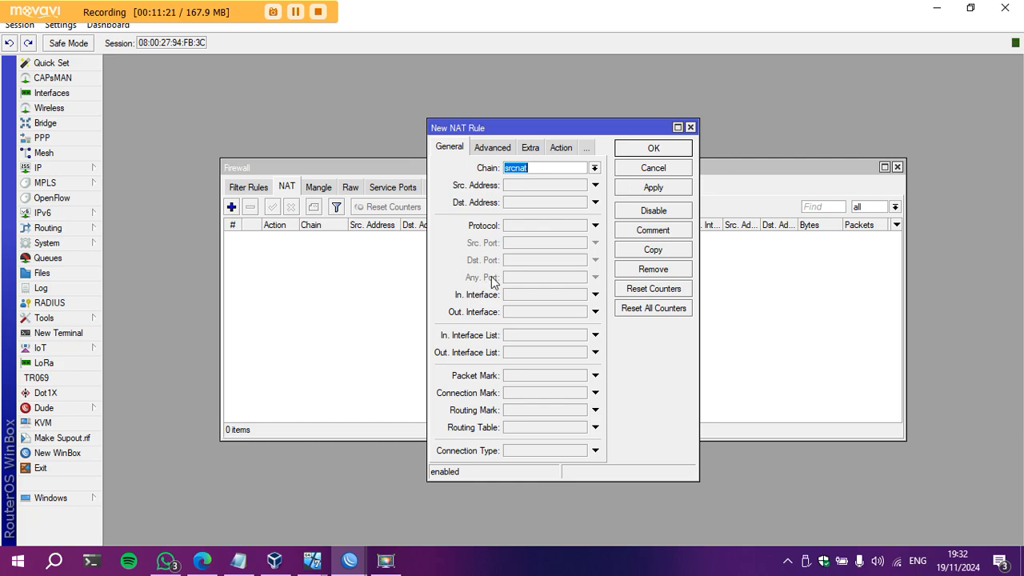
{"action": "left_click", "coordinate": [594, 312]}
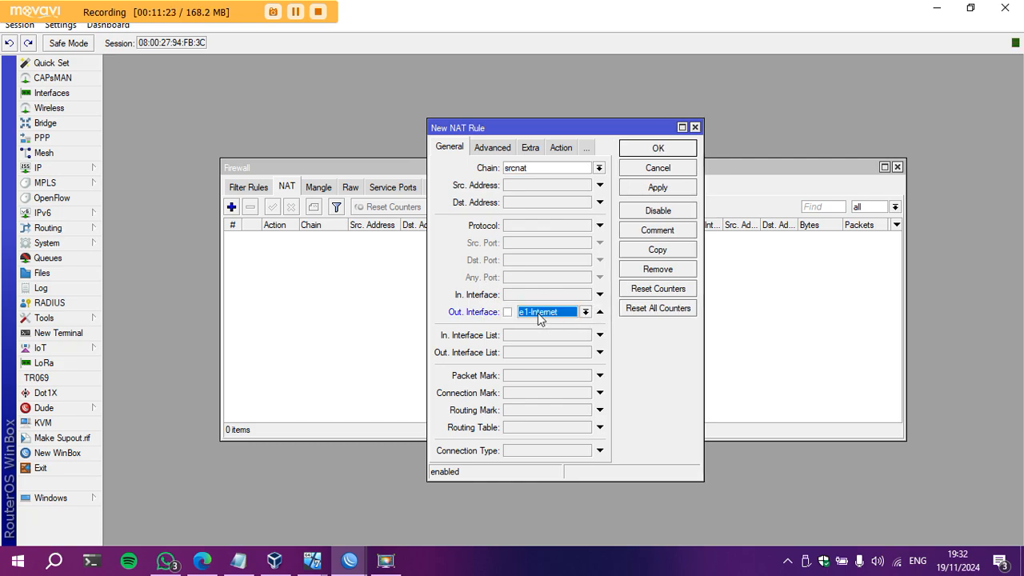
{"action": "left_click", "coordinate": [559, 149]}
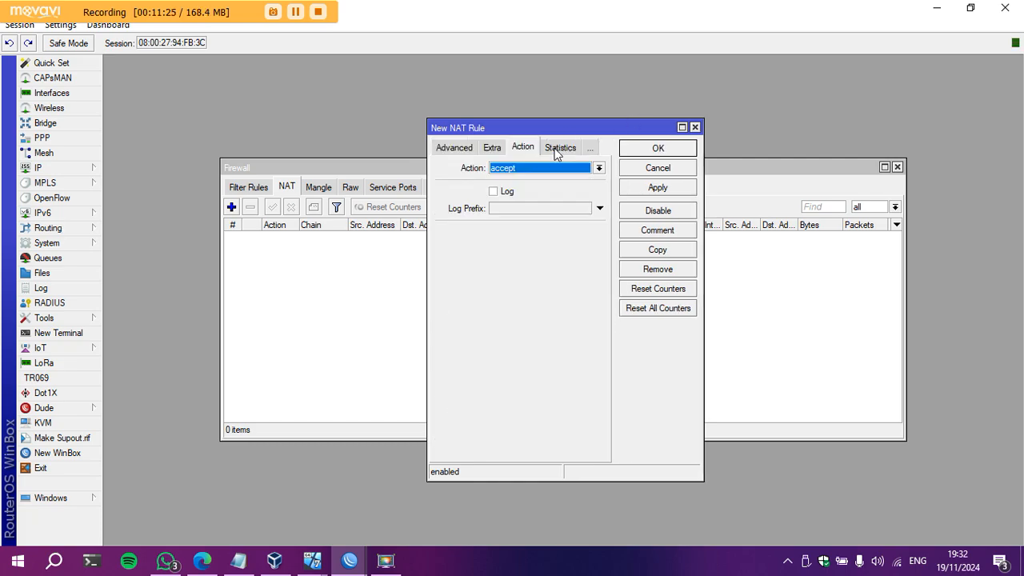
{"action": "left_click", "coordinate": [599, 168]}
{"action": "left_click", "coordinate": [550, 235]}
{"action": "left_click", "coordinate": [668, 189]}
{"action": "left_click", "coordinate": [657, 148]}
{"action": "left_click", "coordinate": [899, 166]}
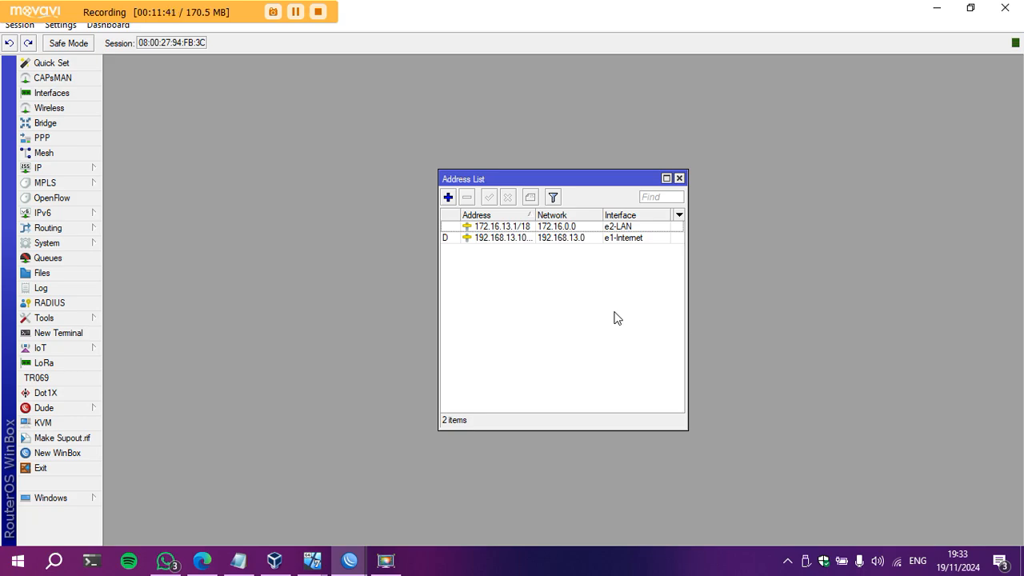
Ping 8.8.8.8 from R2's terminal, getting 4/4 replies with 0% loss.
{"action": "left_click", "coordinate": [60, 334]}
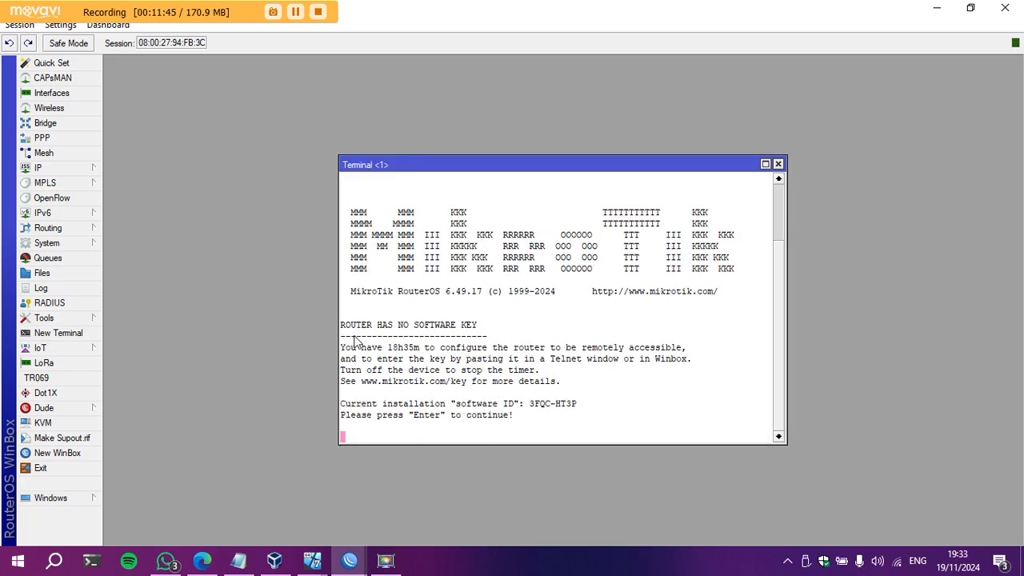
{"action": "type", "text": "ping 8.8.8.8"}
{"action": "key", "text": "Return"}
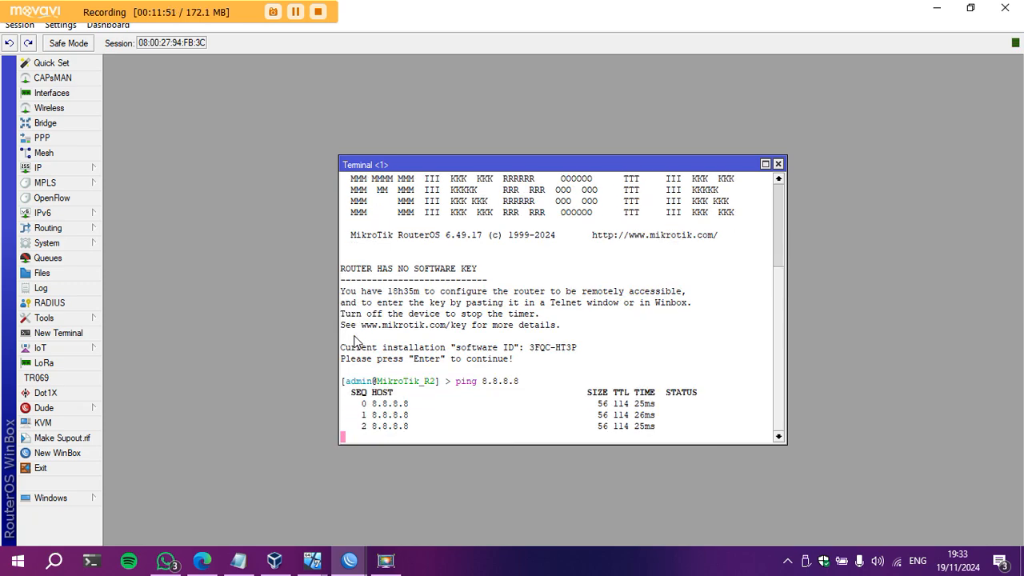
{"action": "key", "text": "ctrl+c"}
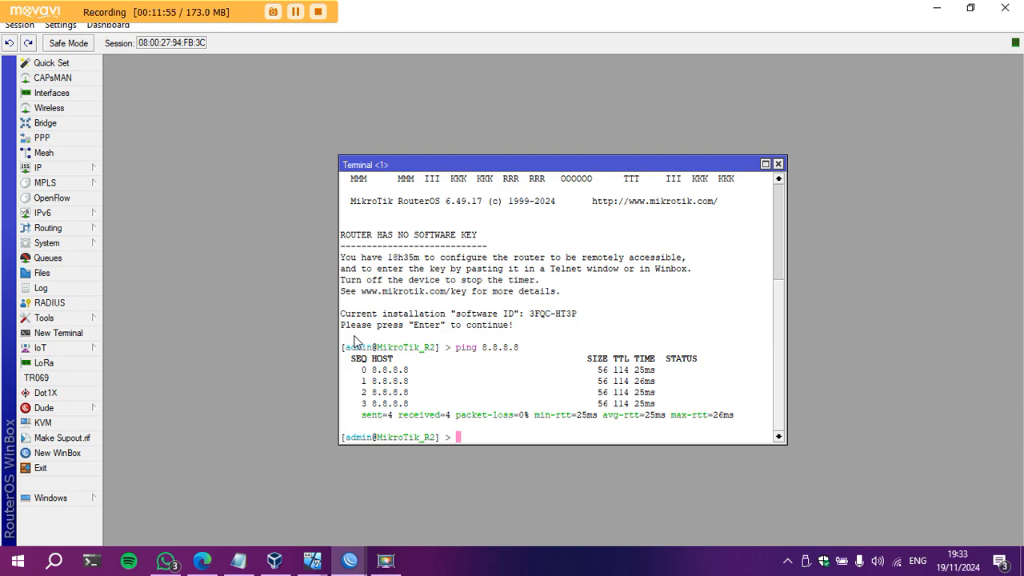
{"action": "left_click", "coordinate": [778, 165]}
{"action": "left_click", "coordinate": [203, 560]}
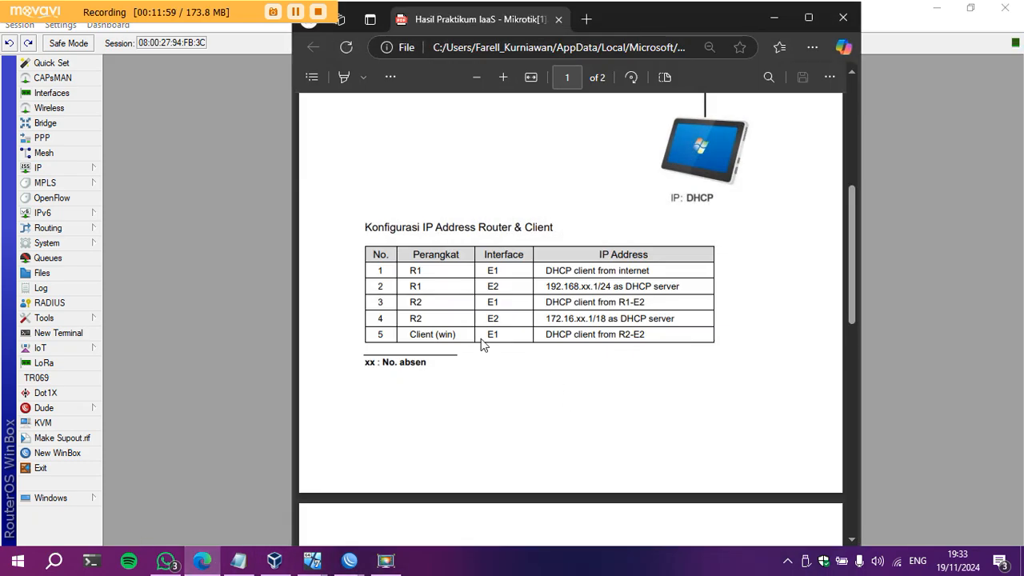
Select the Client (win) row, a DHCP client from R2-E2, then hide the PDF.
{"action": "left_click_drag", "start_coordinate": [407, 340], "coordinate": [647, 336]}
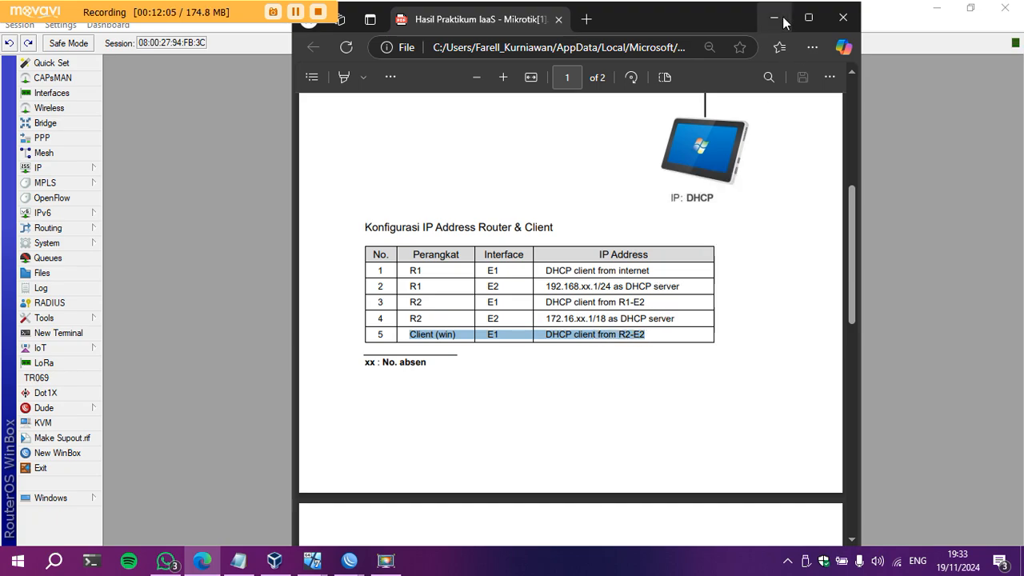
{"action": "left_click", "coordinate": [775, 18]}
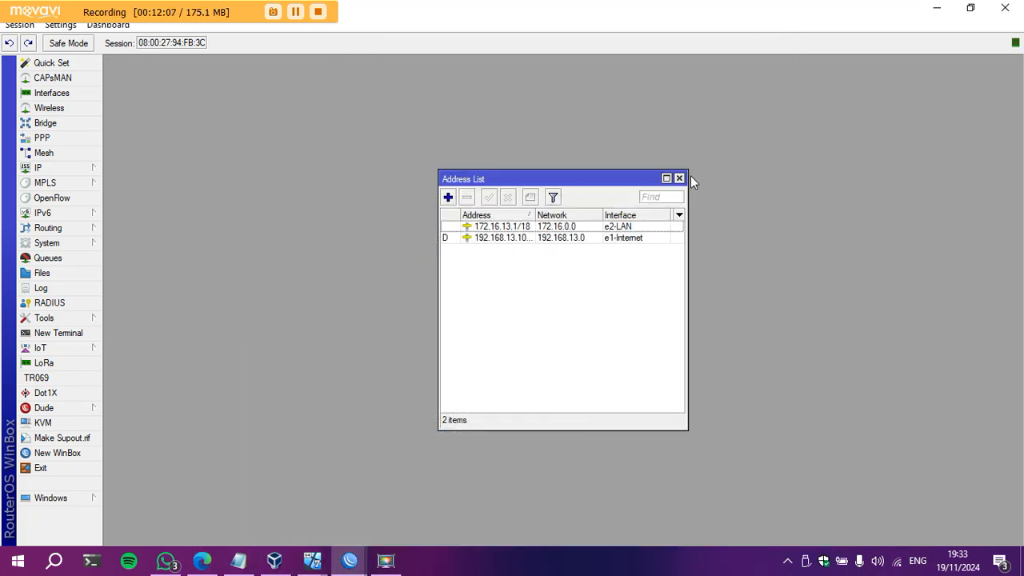
On R2, start DHCP setup on e2-LAN, accepting 172.16.0.0/18 and gateway 172.16.13.1.
{"action": "left_click", "coordinate": [679, 179]}
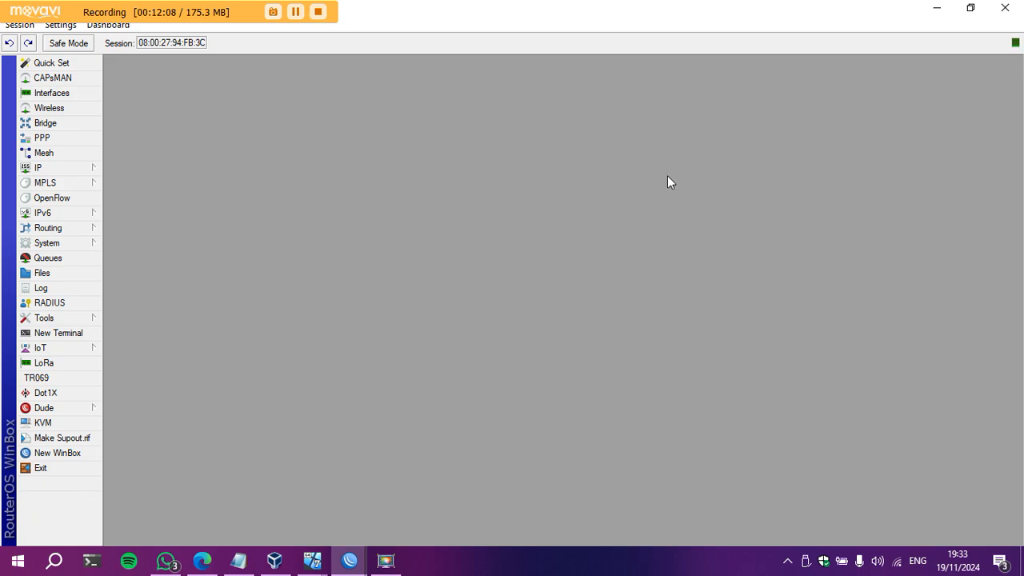
{"action": "left_click", "coordinate": [80, 173]}
{"action": "left_click", "coordinate": [141, 244]}
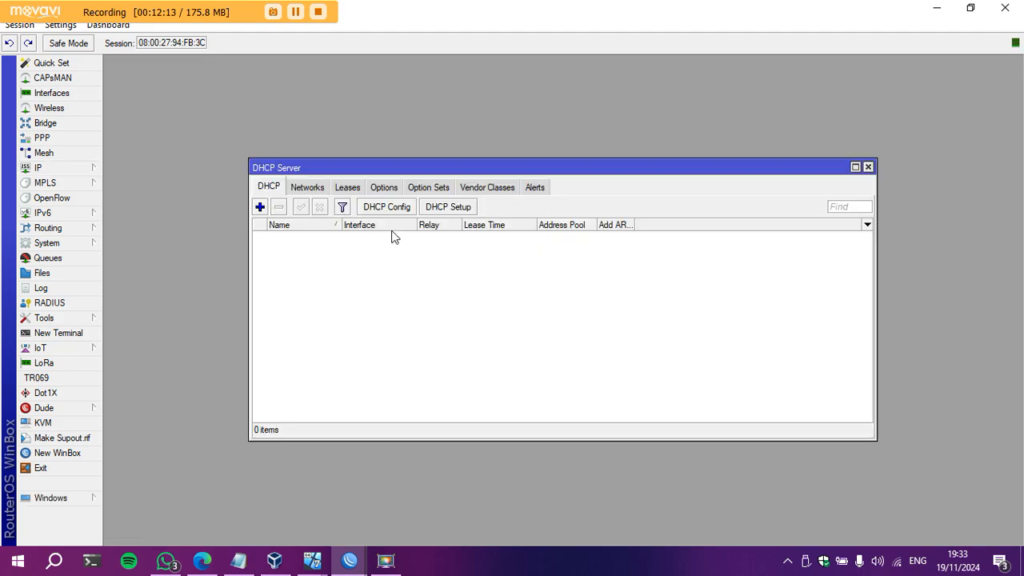
{"action": "left_click", "coordinate": [439, 210]}
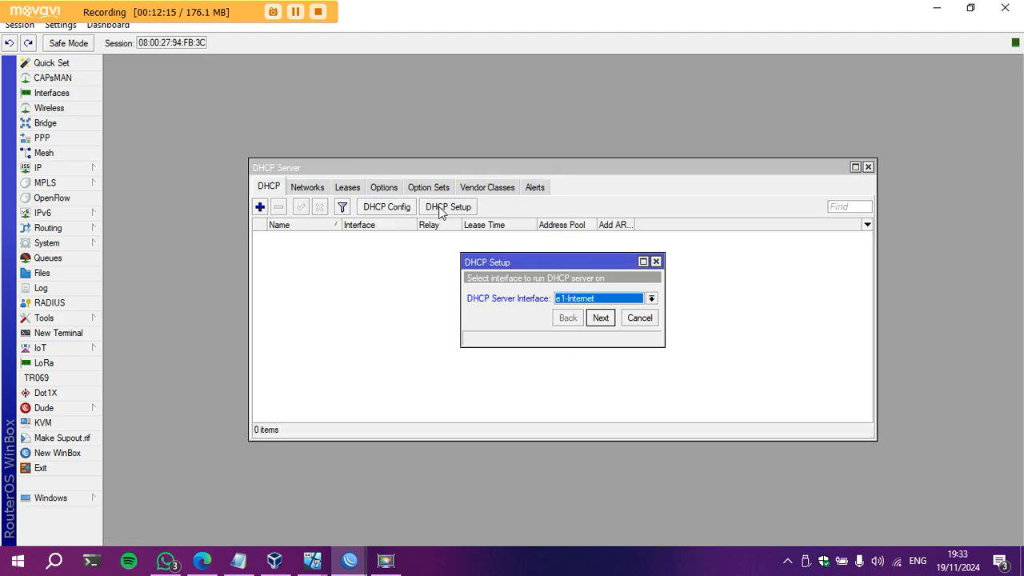
{"action": "left_click", "coordinate": [651, 300]}
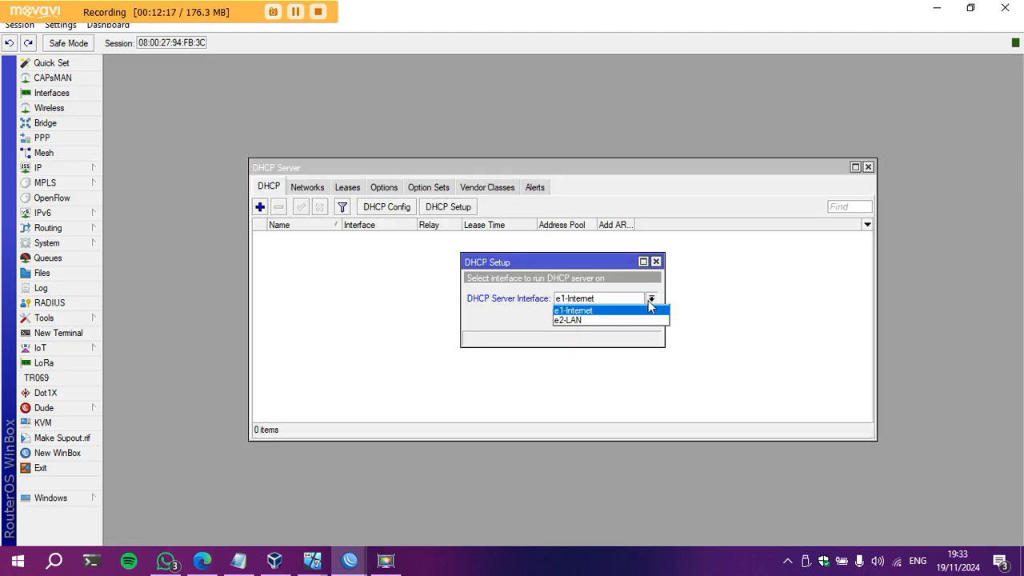
{"action": "left_click", "coordinate": [600, 321]}
{"action": "left_click", "coordinate": [602, 318]}
{"action": "left_click", "coordinate": [602, 318]}
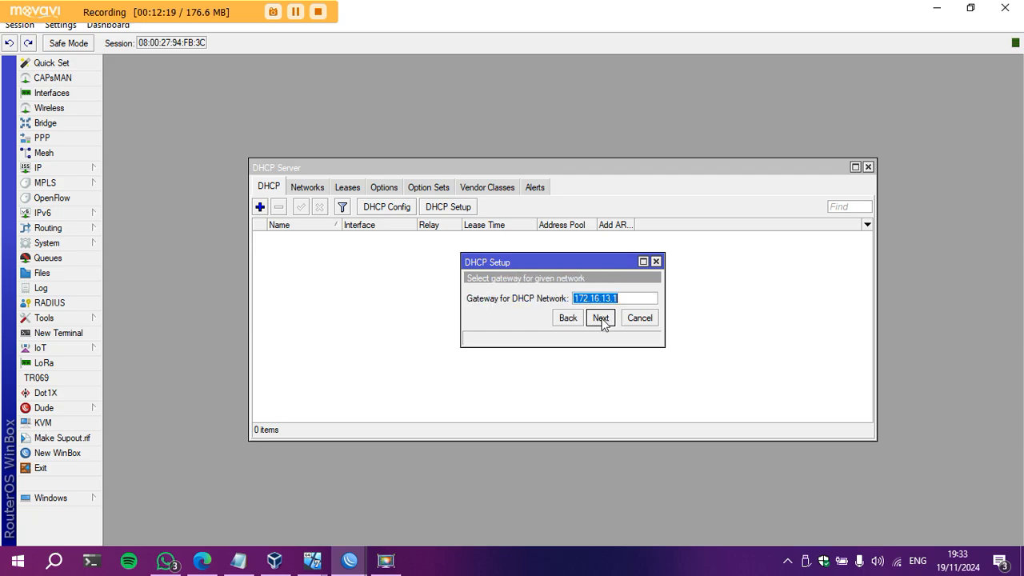
{"action": "left_click", "coordinate": [600, 317]}
Accept the address pool, DNS servers and lease time, finish, and close the window.
{"action": "left_click", "coordinate": [616, 315]}
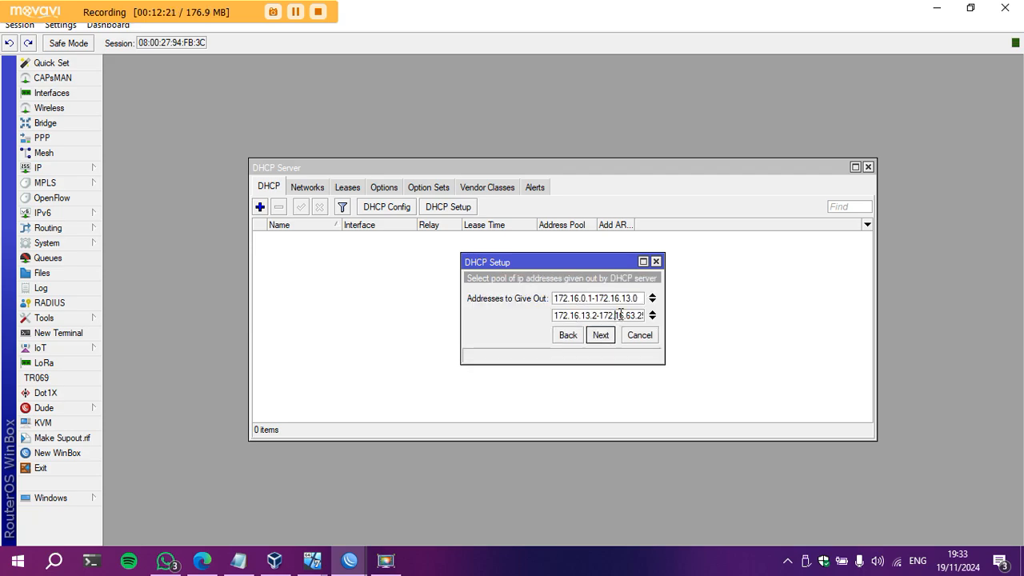
{"action": "key", "text": "Right"}
{"action": "key", "text": "Right"}
{"action": "key", "text": "Right"}
{"action": "key", "text": "Right"}
{"action": "key", "text": "Right"}
{"action": "key", "text": "Right"}
{"action": "key", "text": "Right"}
{"action": "key", "text": "Right"}
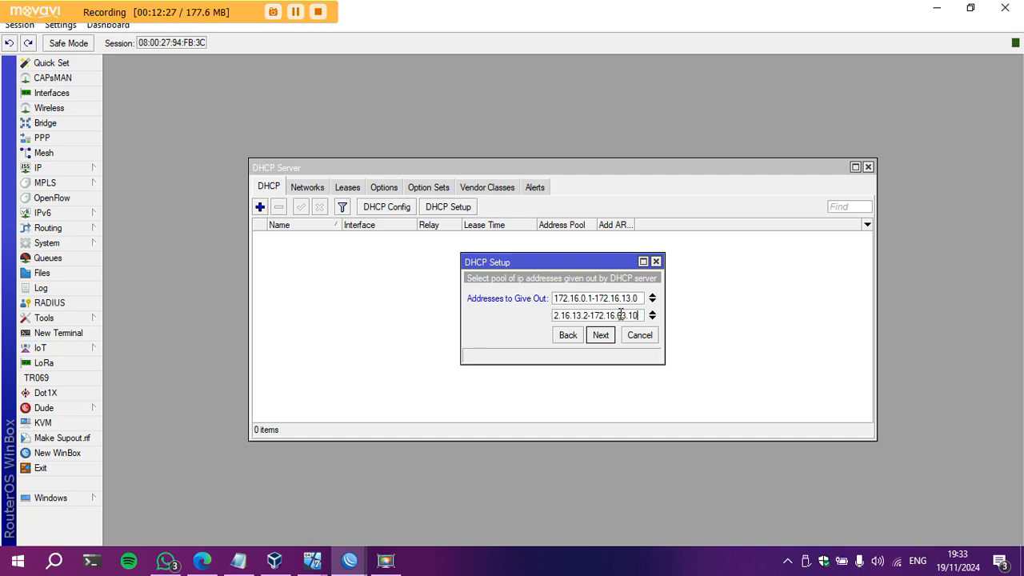
{"action": "left_click", "coordinate": [611, 337]}
{"action": "left_click", "coordinate": [600, 352]}
{"action": "left_click", "coordinate": [599, 351]}
{"action": "left_click", "coordinate": [571, 301]}
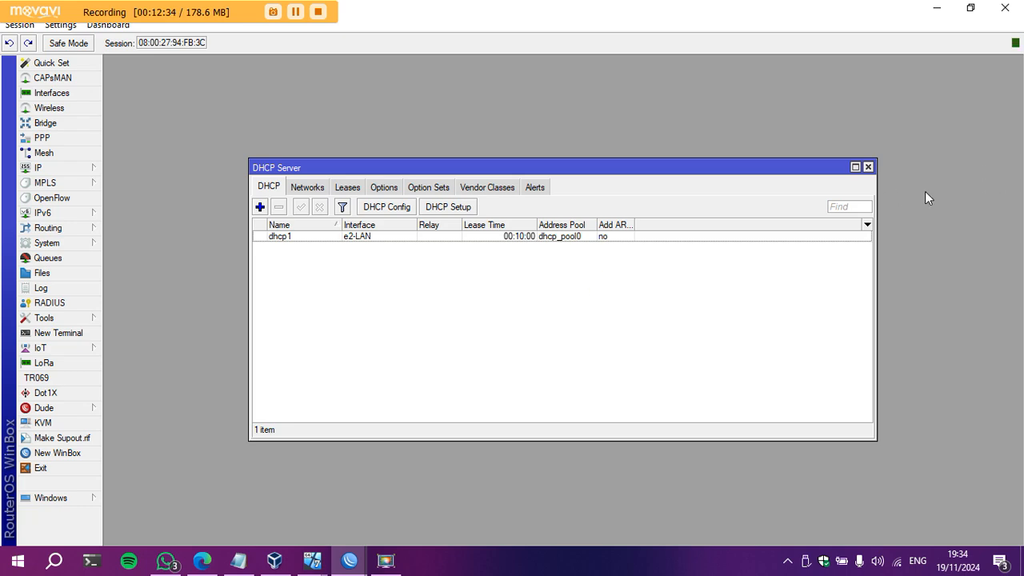
{"action": "left_click", "coordinate": [868, 168]}
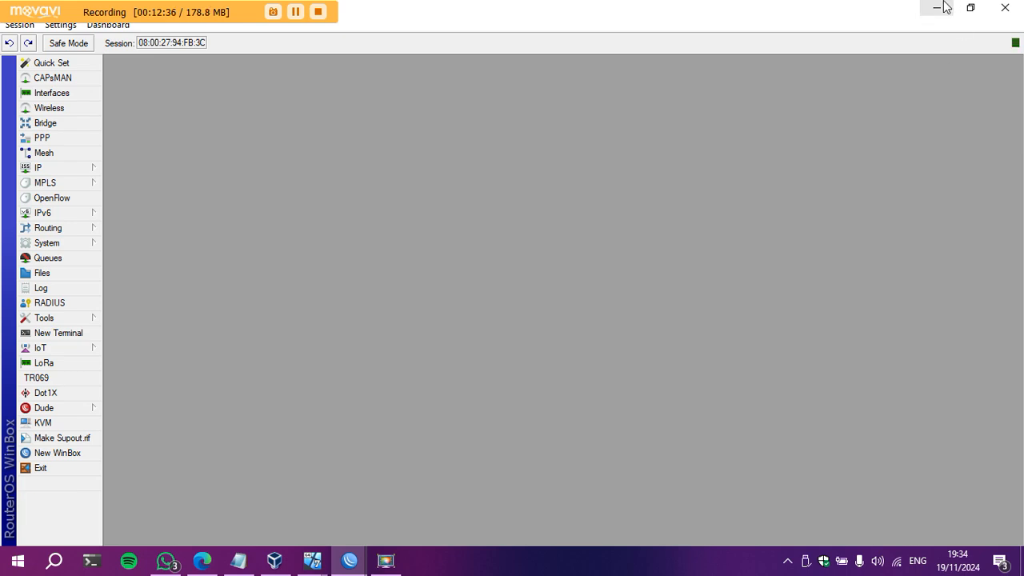
Minimize WinBox and the router console, then select Mikrotik_R1 Clone in VirtualBox Manager.
{"action": "left_click", "coordinate": [943, 6]}
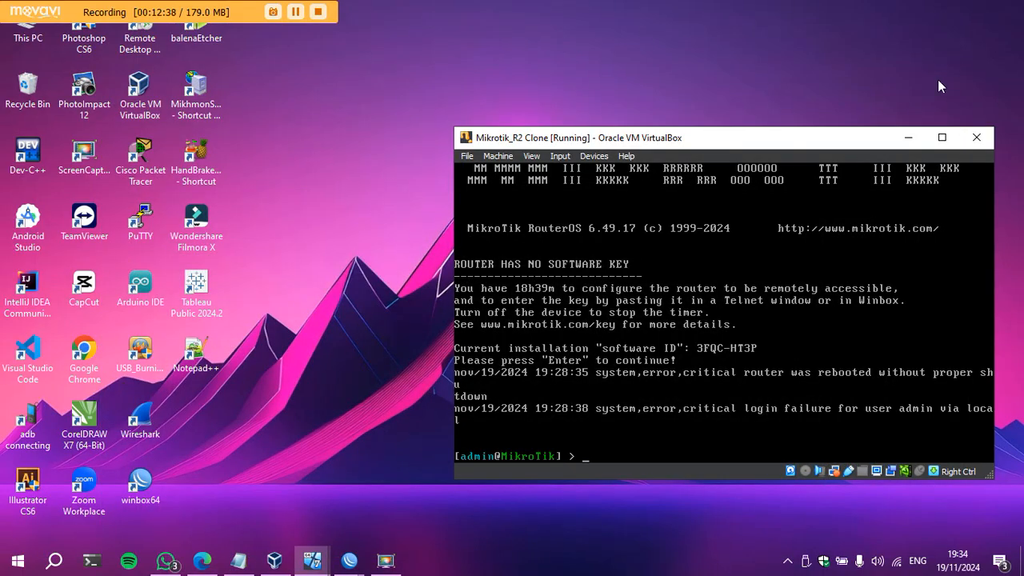
{"action": "left_click", "coordinate": [901, 134]}
{"action": "left_click", "coordinate": [274, 560]}
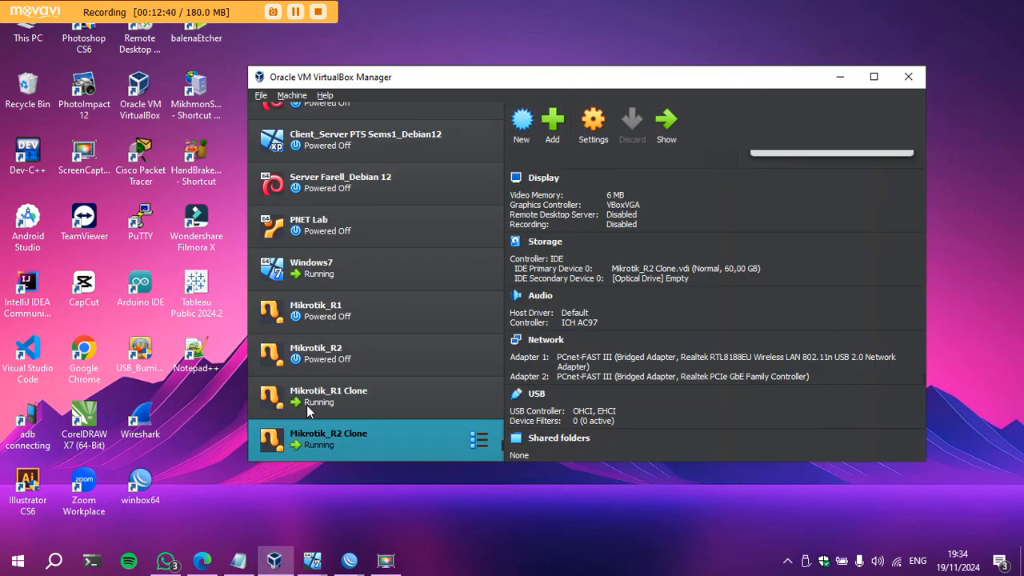
{"action": "left_click", "coordinate": [319, 275]}
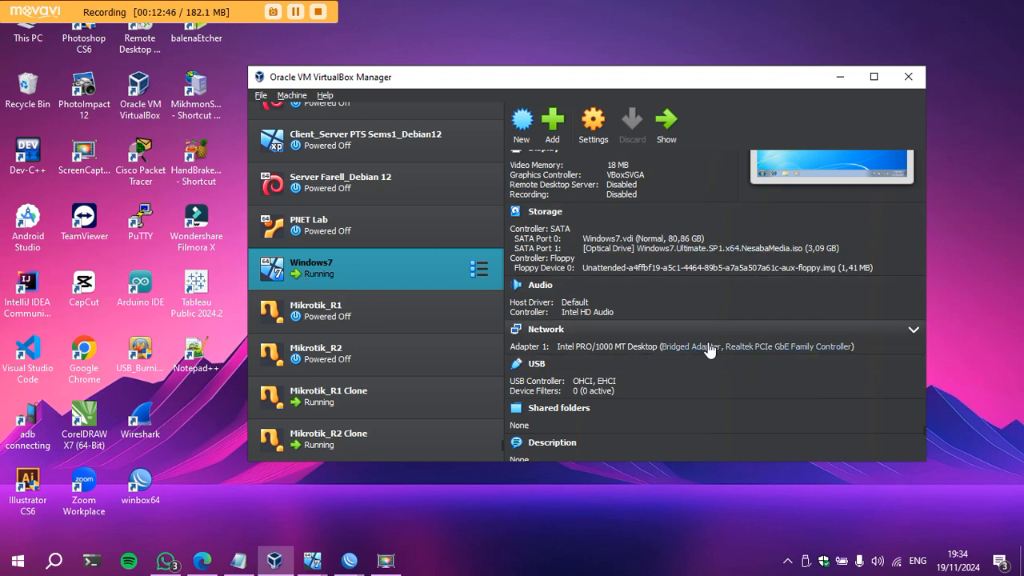
{"action": "left_click", "coordinate": [359, 398]}
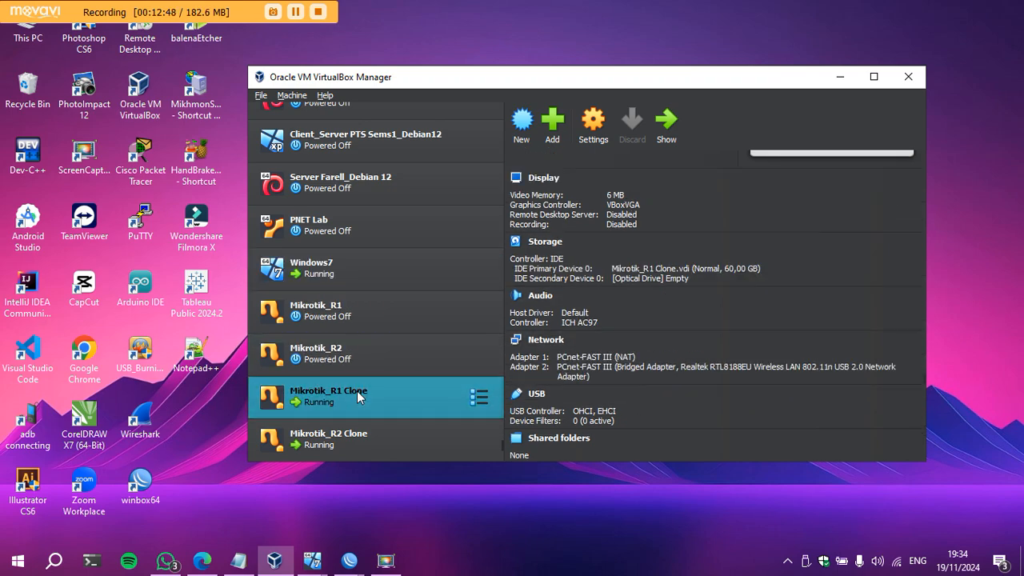
Bridge Mikrotik_R1 Clone's Adapter 2 to the Realtek RTL8188EU wireless adapter.
{"action": "left_click", "coordinate": [718, 366]}
{"action": "left_click", "coordinate": [802, 429]}
{"action": "left_click", "coordinate": [803, 429]}
{"action": "left_click_drag", "start_coordinate": [752, 385], "coordinate": [553, 351]}
{"action": "left_click", "coordinate": [621, 396]}
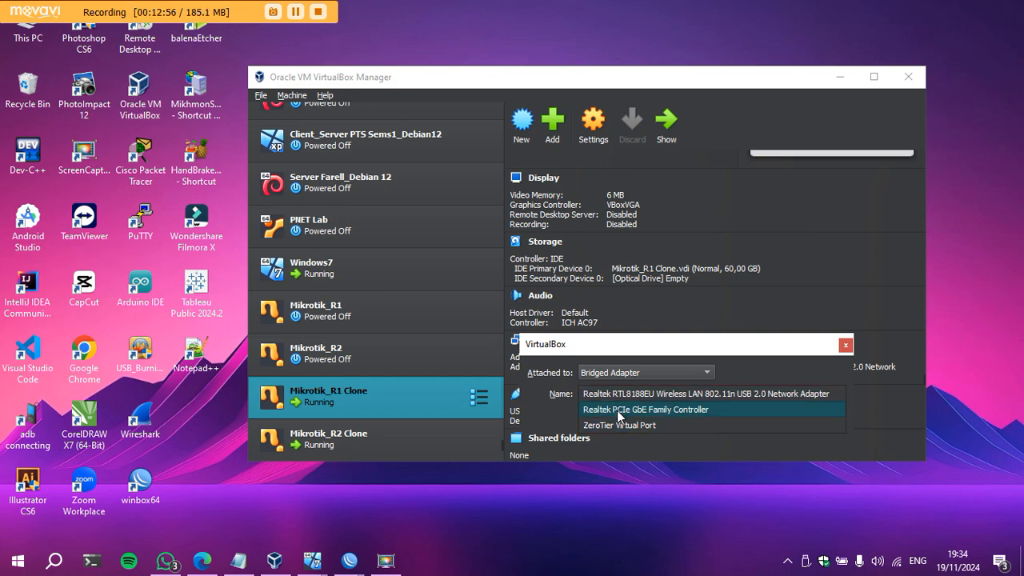
{"action": "left_click", "coordinate": [846, 345]}
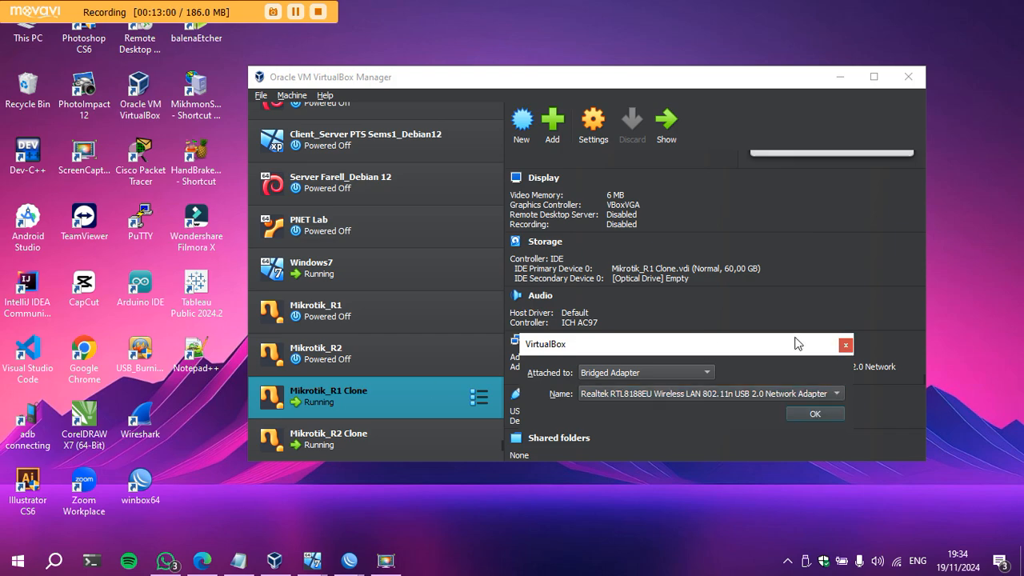
{"action": "left_click", "coordinate": [847, 344]}
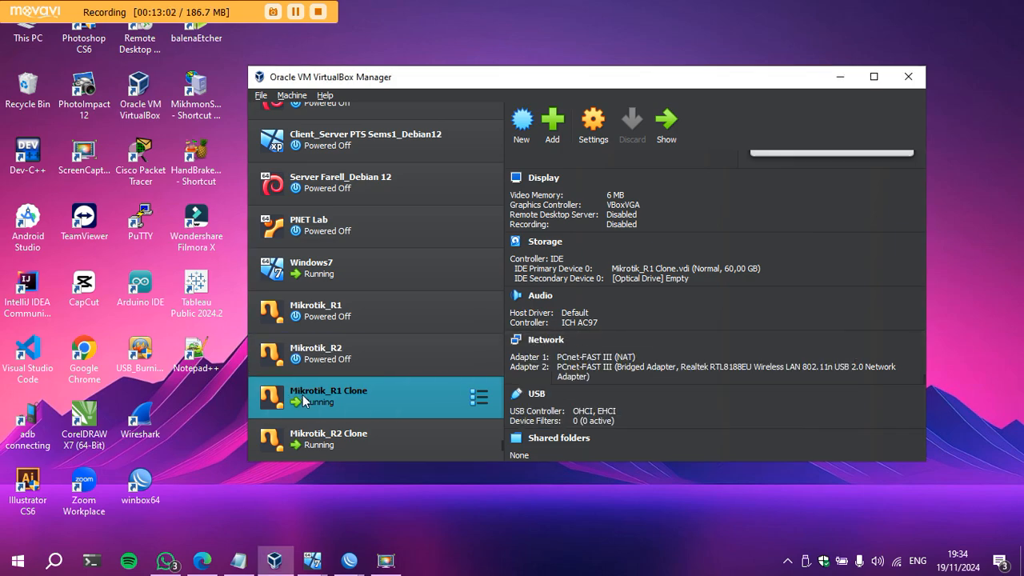
Recheck that Adapter 2 stays on RTL8188EU, then select Mikrotik_R2 Clone.
{"action": "left_click", "coordinate": [654, 374]}
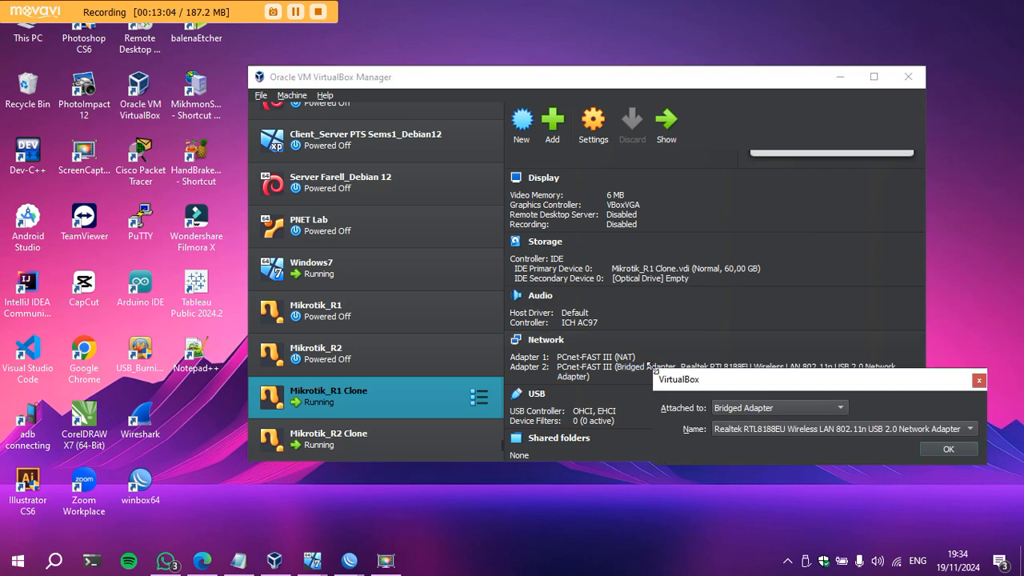
{"action": "left_click", "coordinate": [756, 431]}
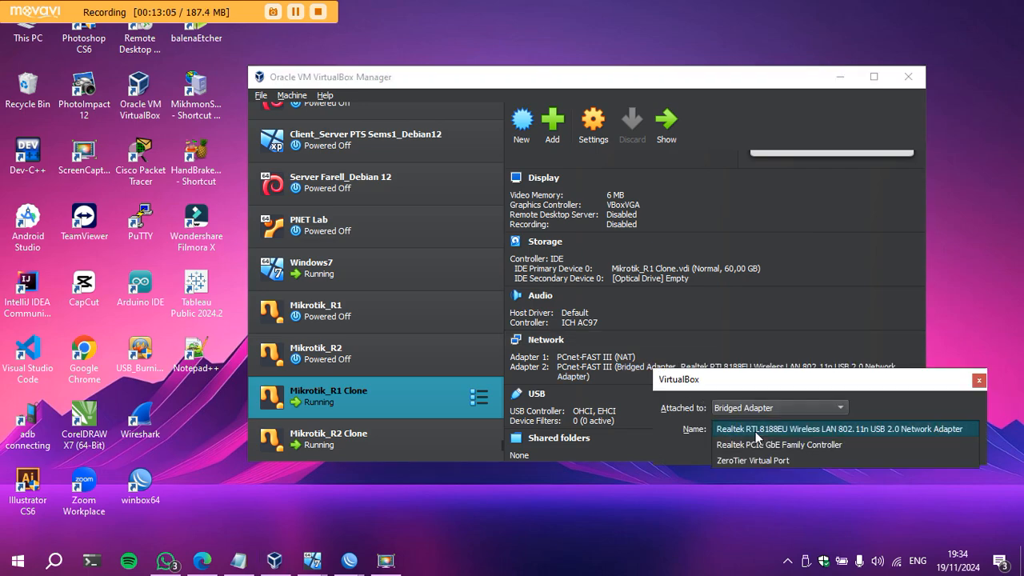
{"action": "left_click", "coordinate": [977, 383]}
{"action": "left_click", "coordinate": [977, 379]}
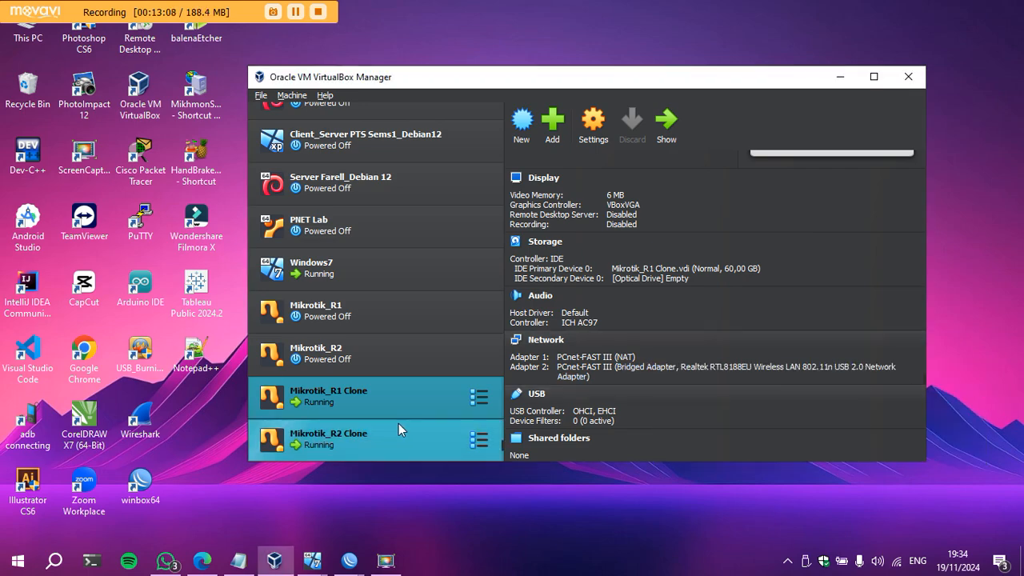
{"action": "left_click", "coordinate": [367, 437]}
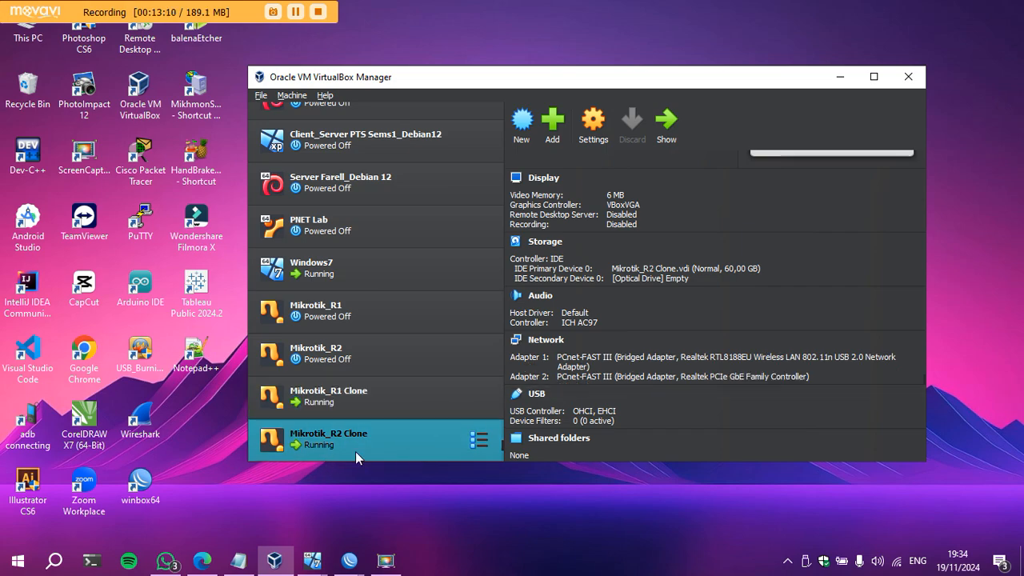
{"action": "left_click", "coordinate": [639, 365]}
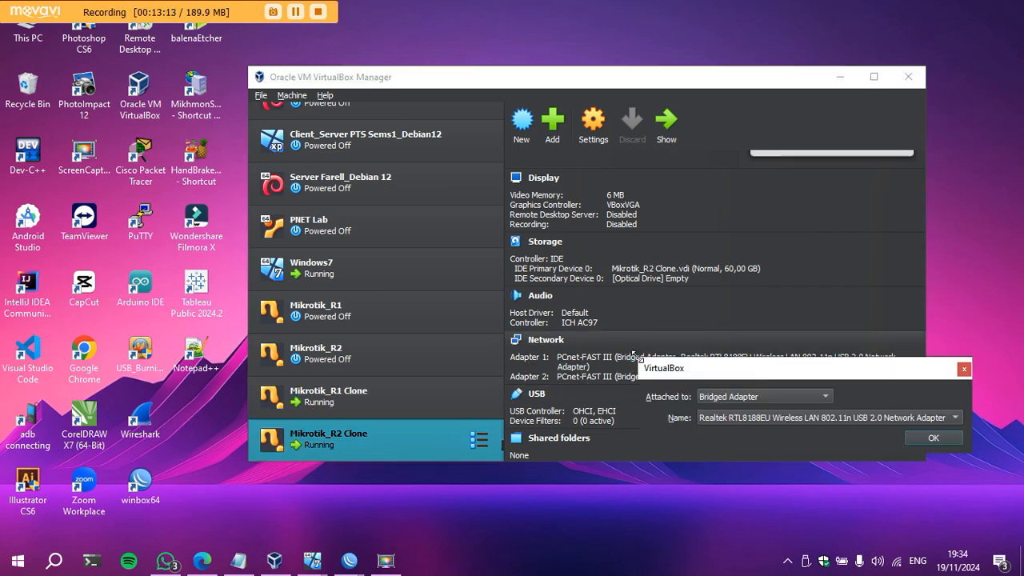
{"action": "left_click", "coordinate": [964, 370]}
{"action": "left_click", "coordinate": [367, 396]}
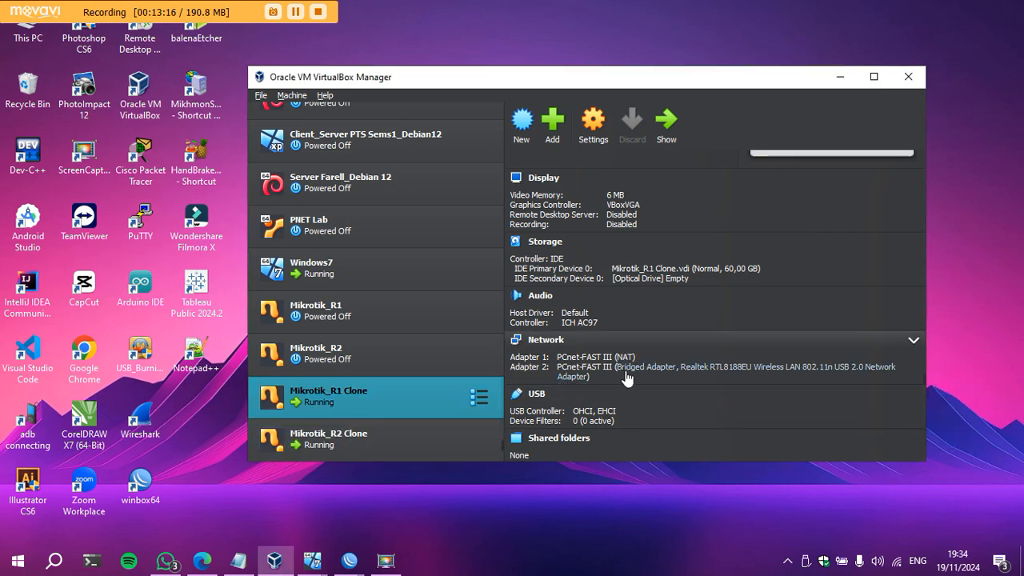
{"action": "left_click", "coordinate": [348, 439]}
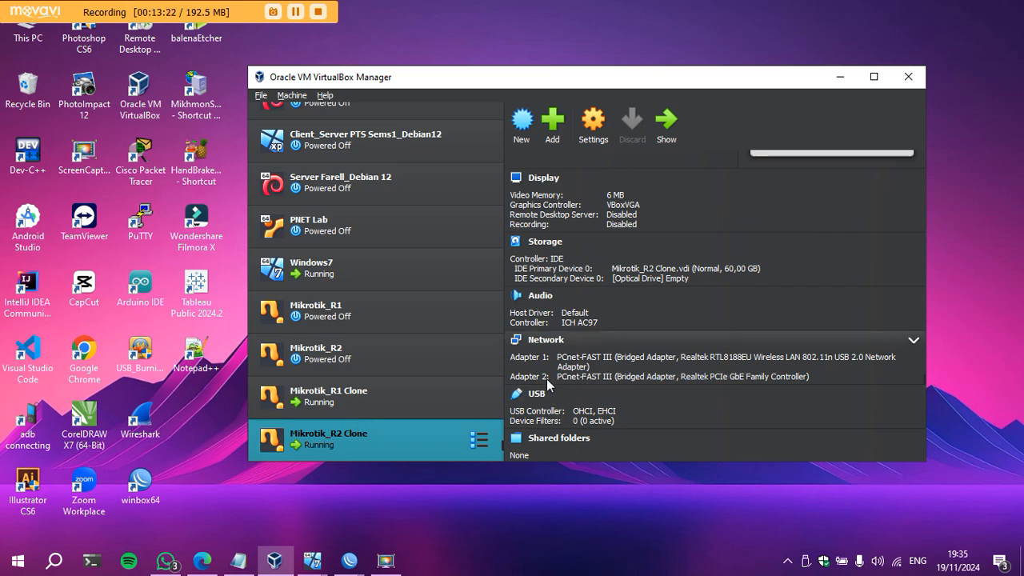
{"action": "left_click", "coordinate": [637, 379]}
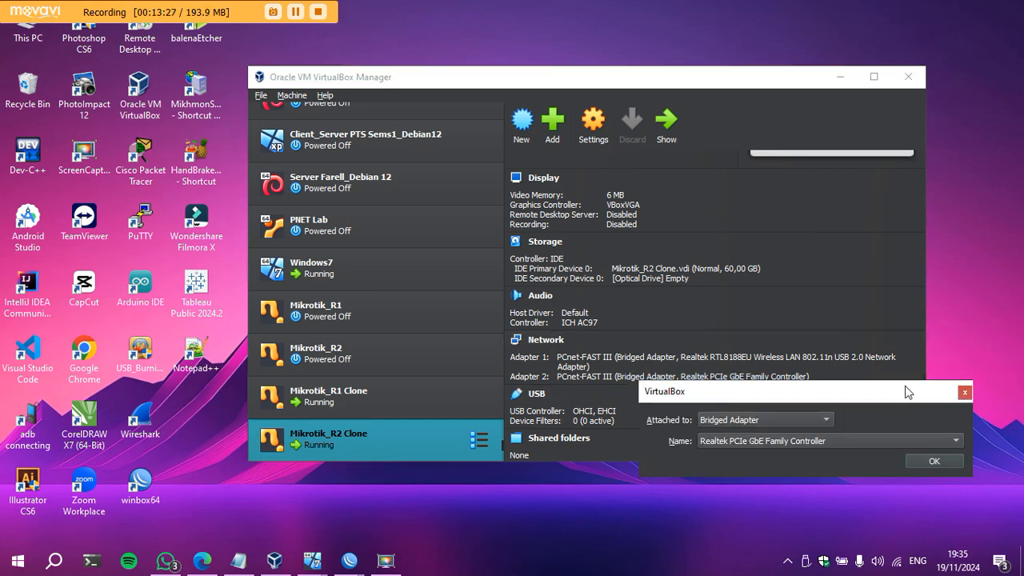
{"action": "left_click", "coordinate": [963, 393]}
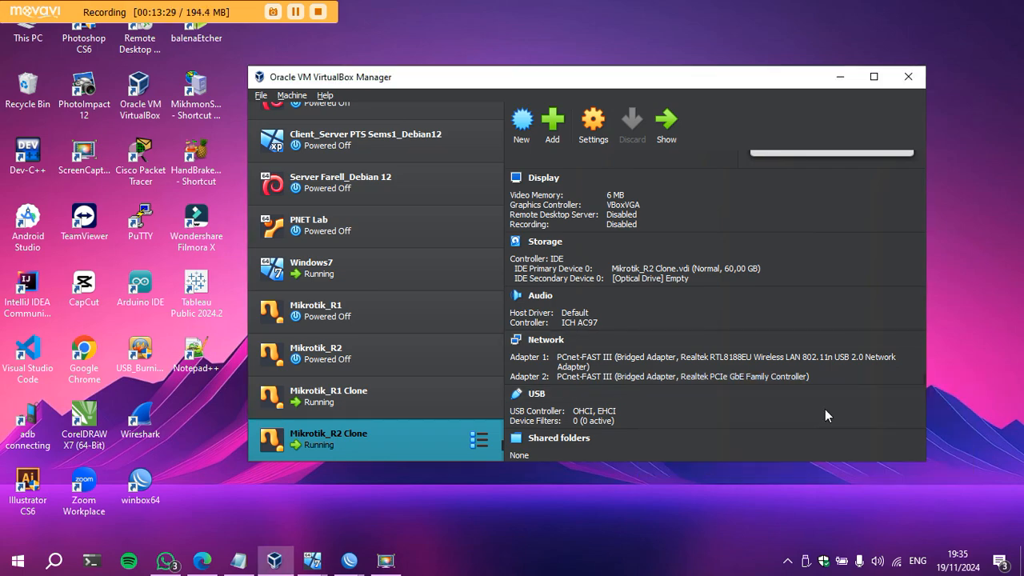
{"action": "left_click", "coordinate": [203, 560]}
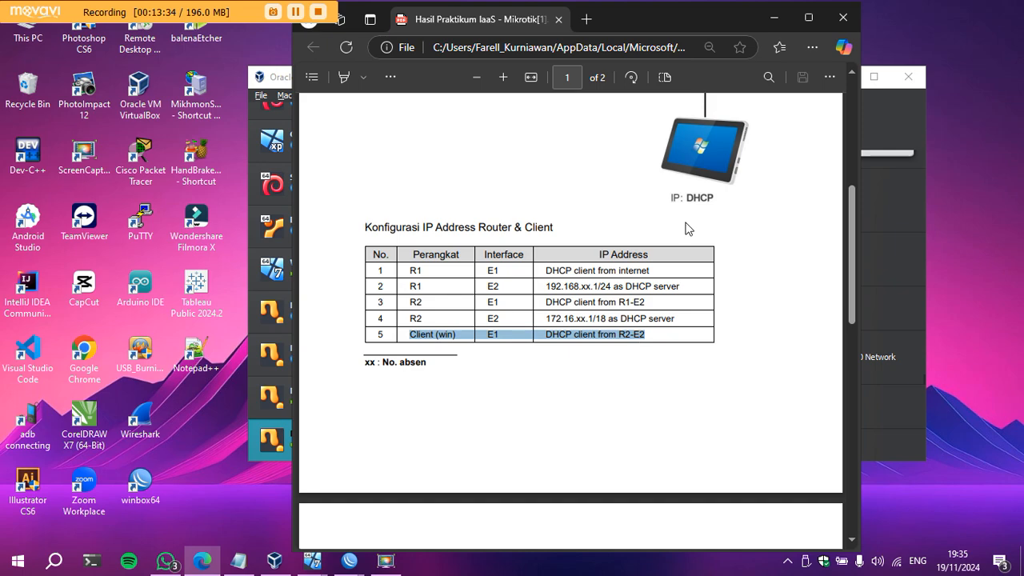
{"action": "left_click", "coordinate": [773, 17]}
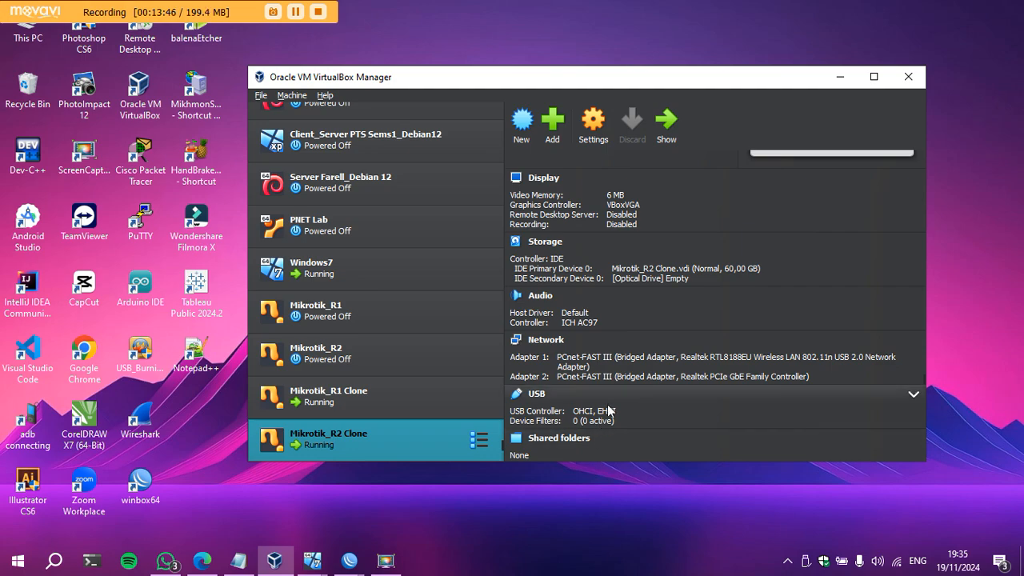
Confirm Mikrotik_R2 Clone's Adapter 2 is bridged to the Realtek PCIe GbE controller.
{"action": "left_click", "coordinate": [631, 377]}
{"action": "left_click", "coordinate": [739, 436]}
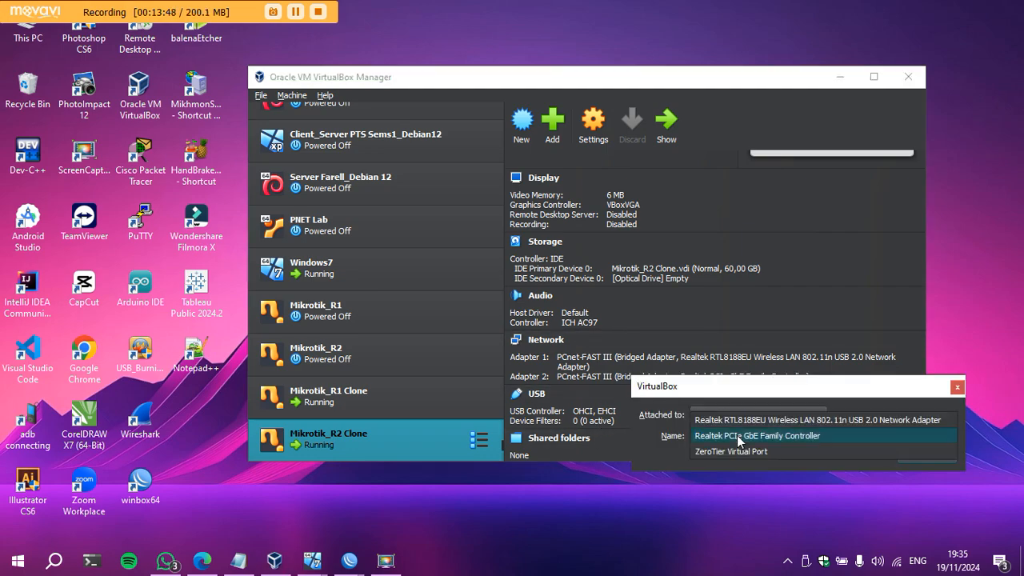
{"action": "left_click", "coordinate": [968, 395]}
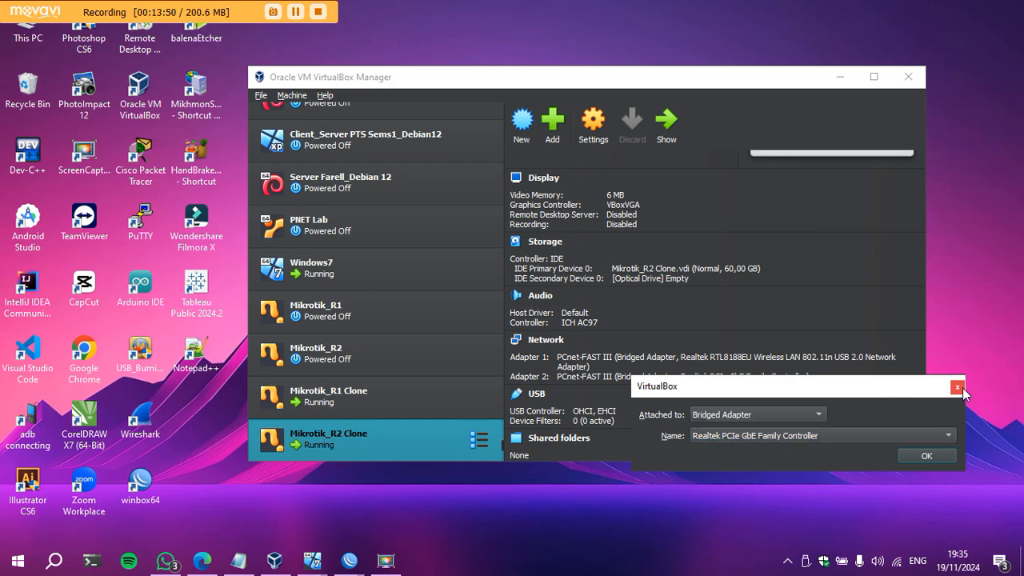
{"action": "left_click", "coordinate": [956, 387]}
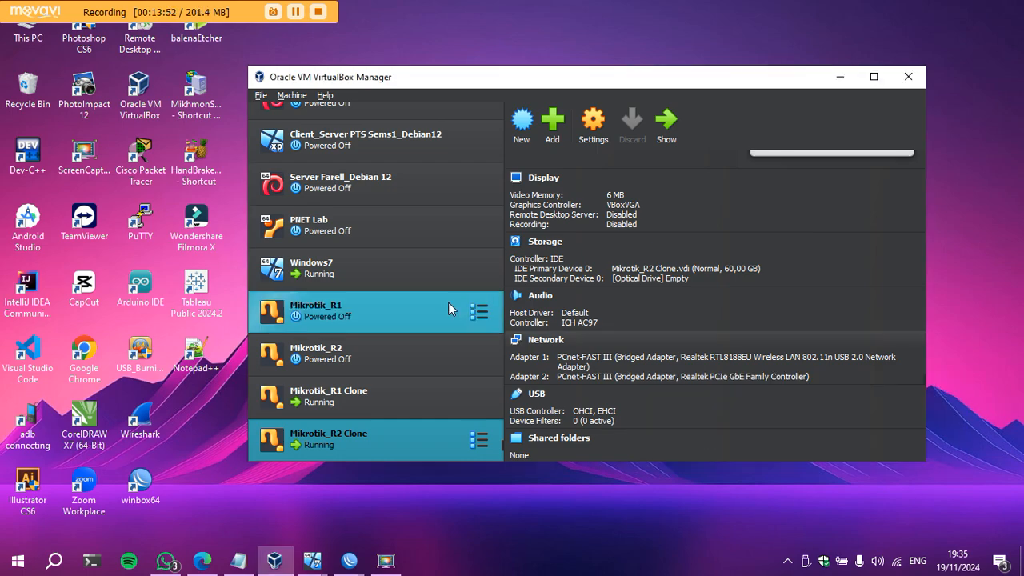
Confirm Windows7's Adapter 1 also bridges the Realtek PCIe GbE controller, then minimize VirtualBox Manager.
{"action": "left_click", "coordinate": [385, 280]}
{"action": "left_click", "coordinate": [698, 345]}
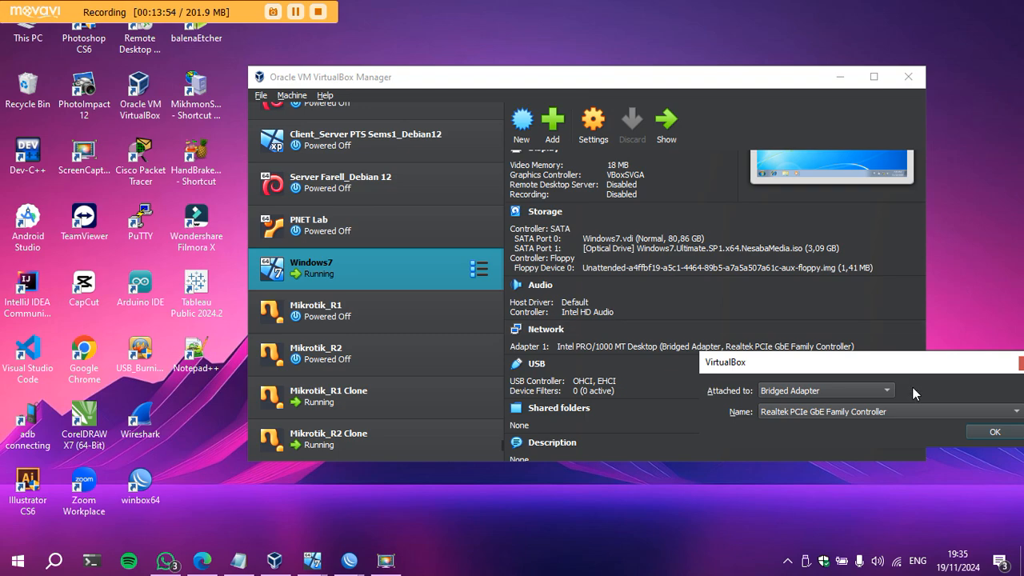
{"action": "left_click", "coordinate": [878, 412]}
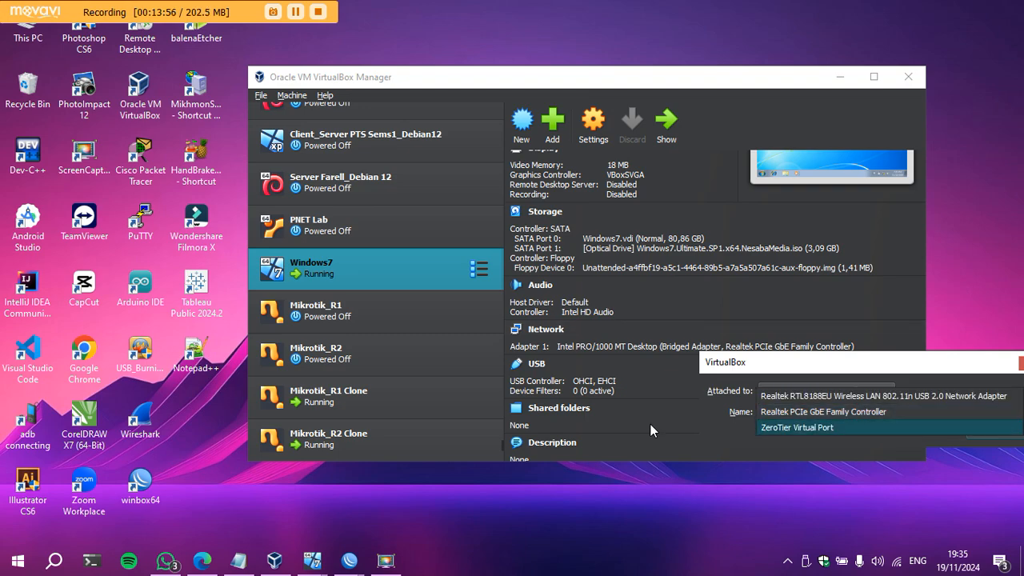
{"action": "left_click", "coordinate": [373, 443]}
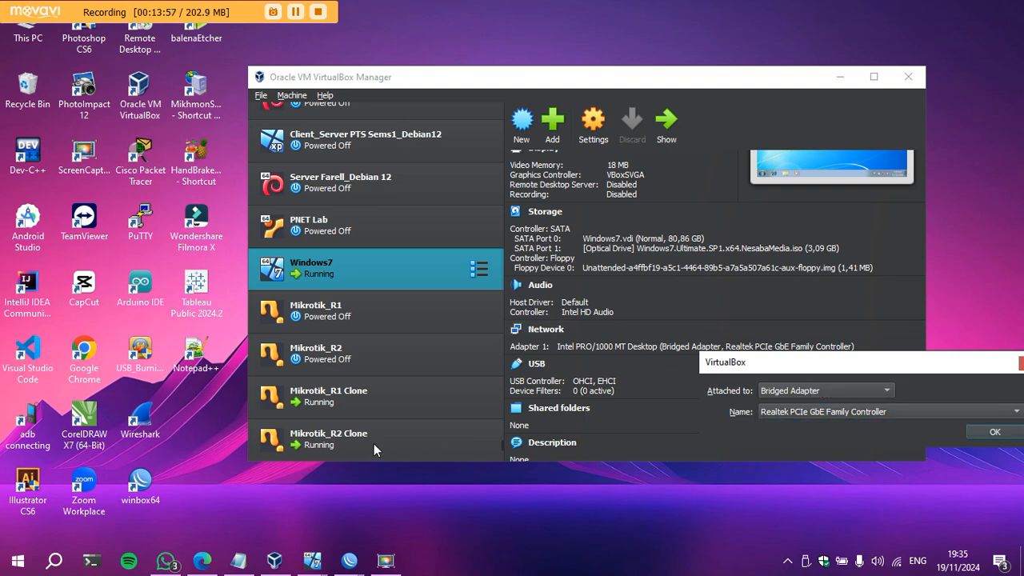
{"action": "left_click", "coordinate": [1020, 364]}
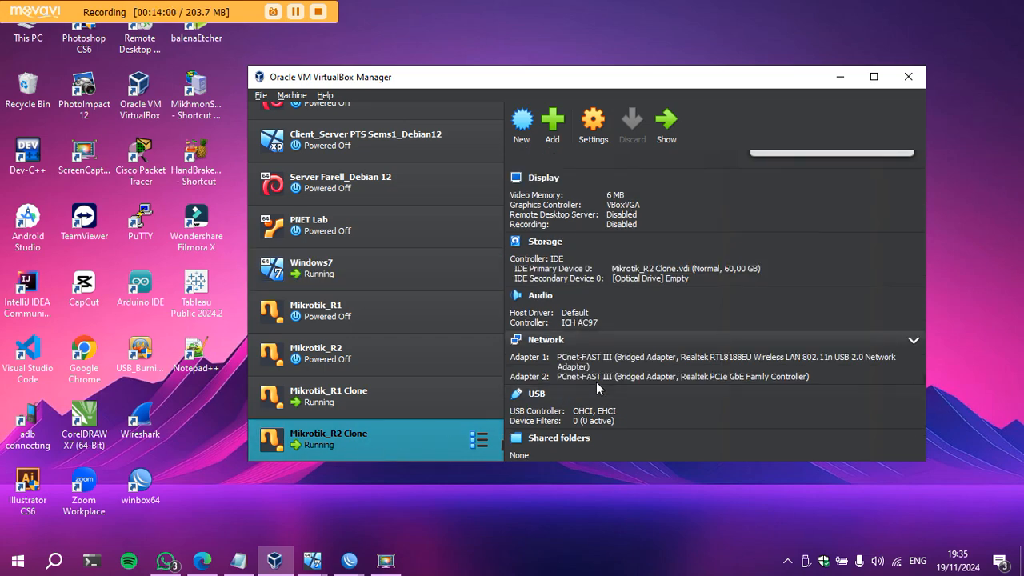
{"action": "left_click", "coordinate": [840, 81]}
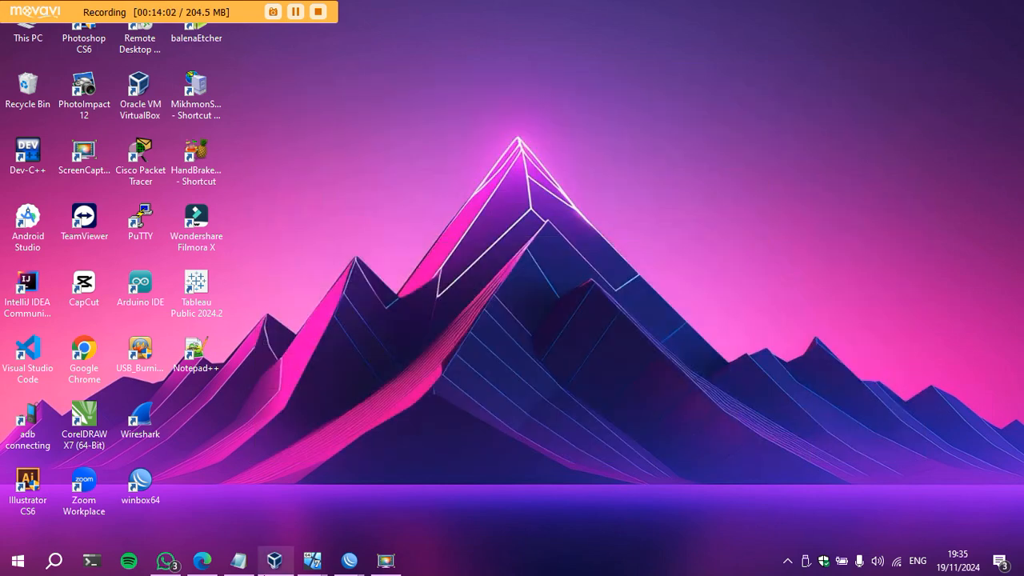
Check the Windows7 guest's network status icon, then hide its VM window.
{"action": "mouse_move", "coordinate": [312, 560]}
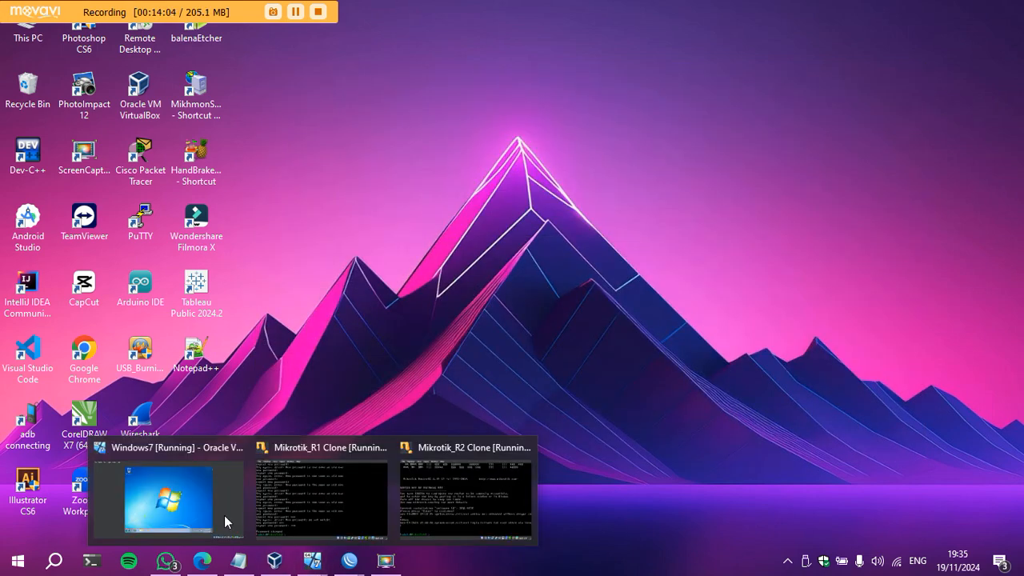
{"action": "left_click", "coordinate": [166, 494]}
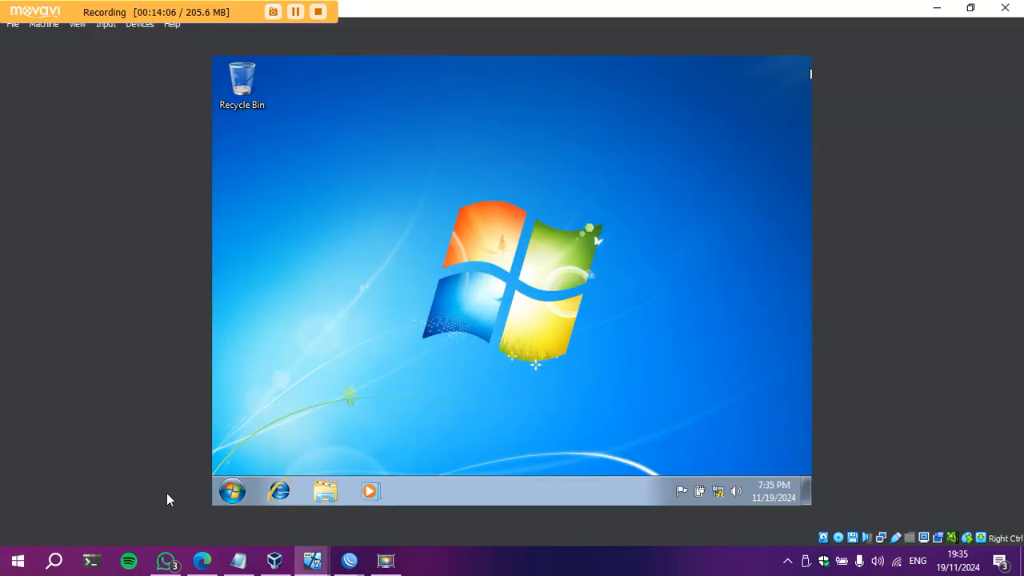
{"action": "left_click", "coordinate": [716, 493]}
{"action": "left_click", "coordinate": [716, 494]}
{"action": "left_click", "coordinate": [936, 8]}
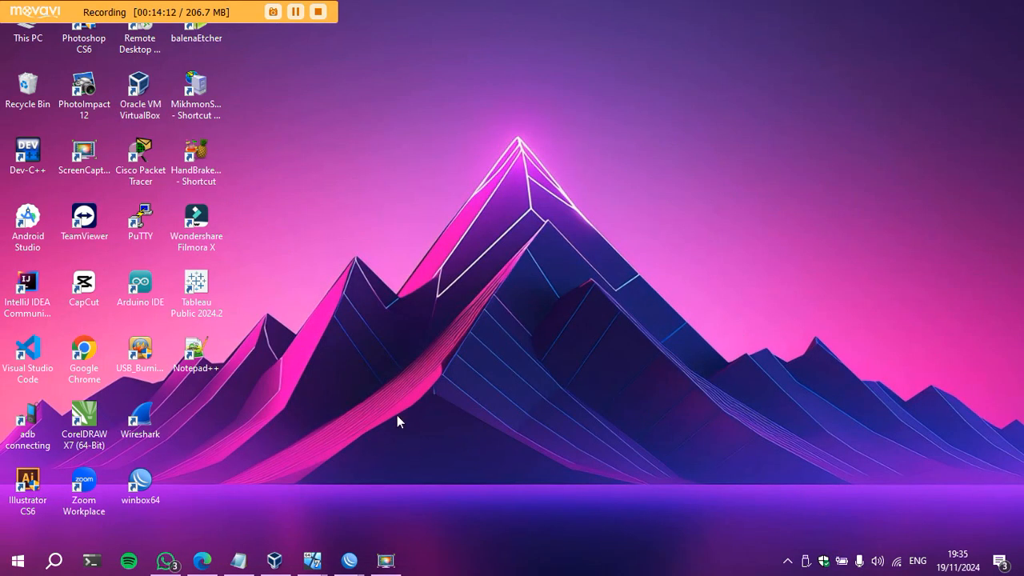
Start the Windows7 VM from VirtualBox Manager and bring up its booted desktop.
{"action": "left_click", "coordinate": [275, 560]}
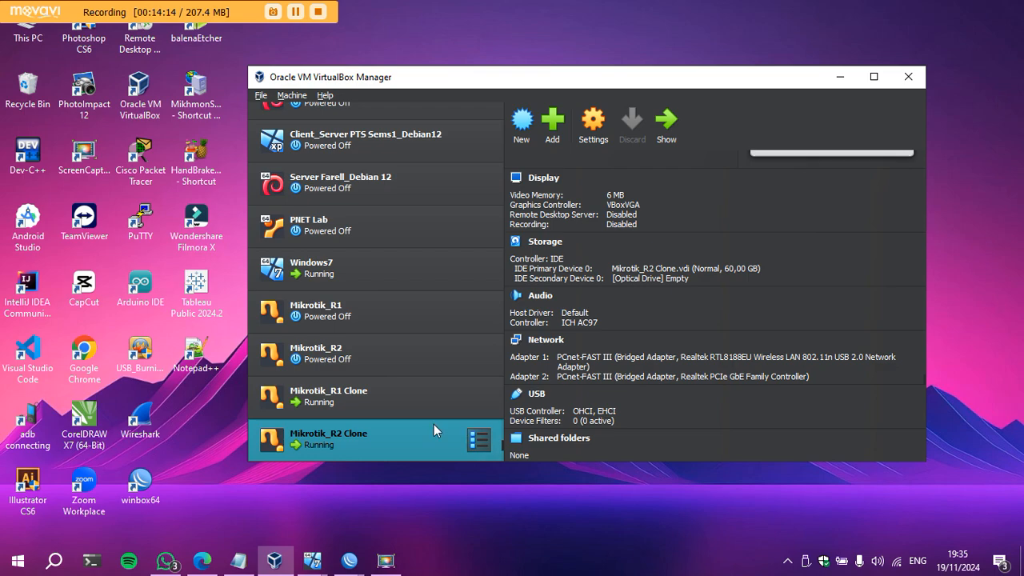
{"action": "left_click", "coordinate": [375, 400], "text": "ctrl"}
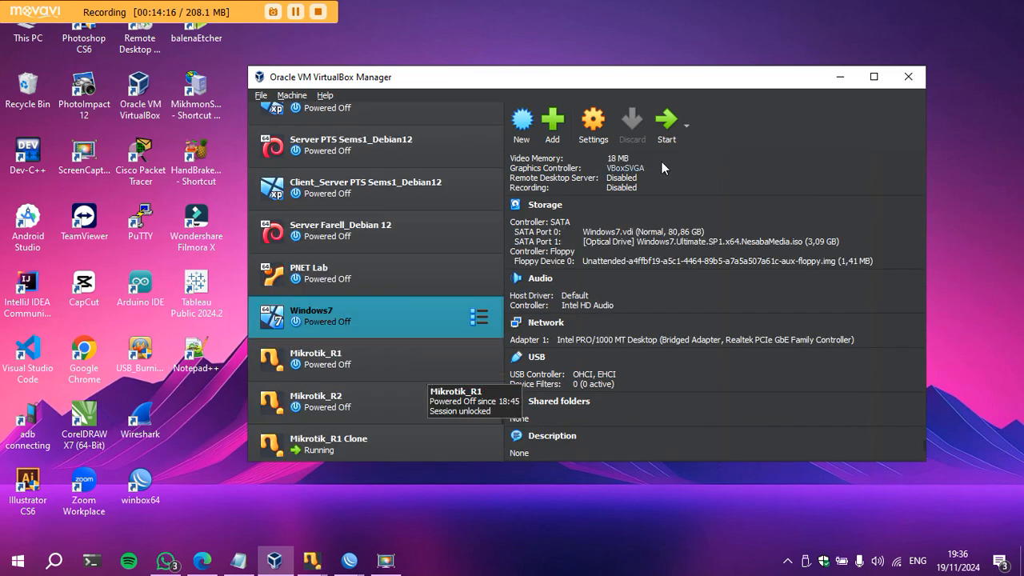
{"action": "left_click", "coordinate": [667, 124]}
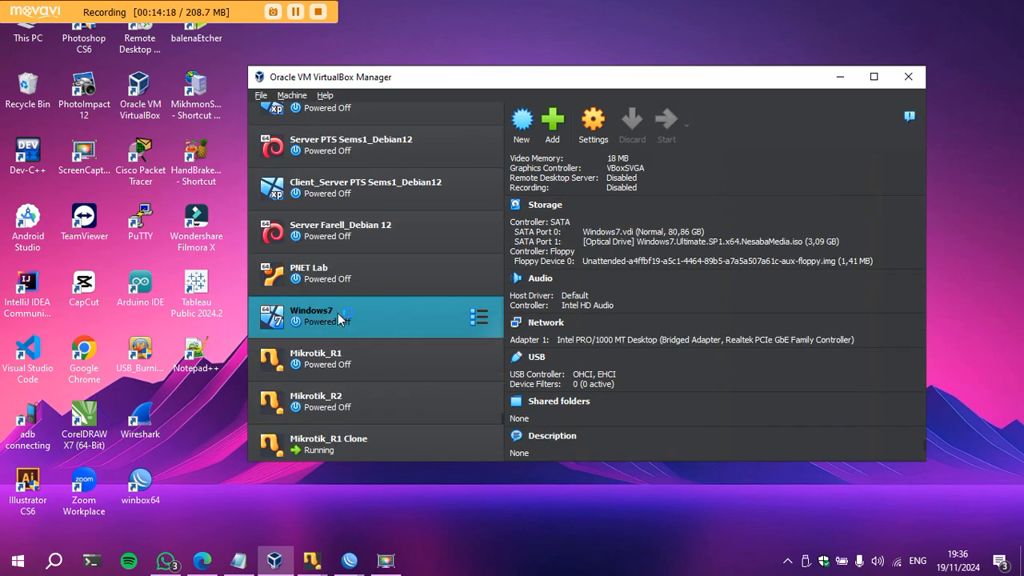
{"action": "scroll", "coordinate": [324, 319], "scroll_direction": "down", "scroll_amount": 1}
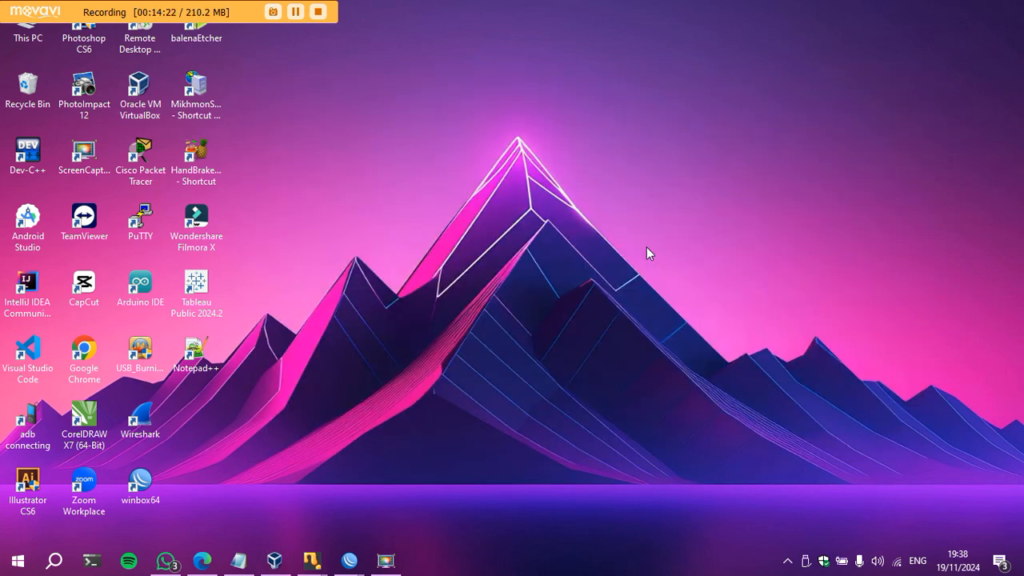
{"action": "mouse_move", "coordinate": [313, 564]}
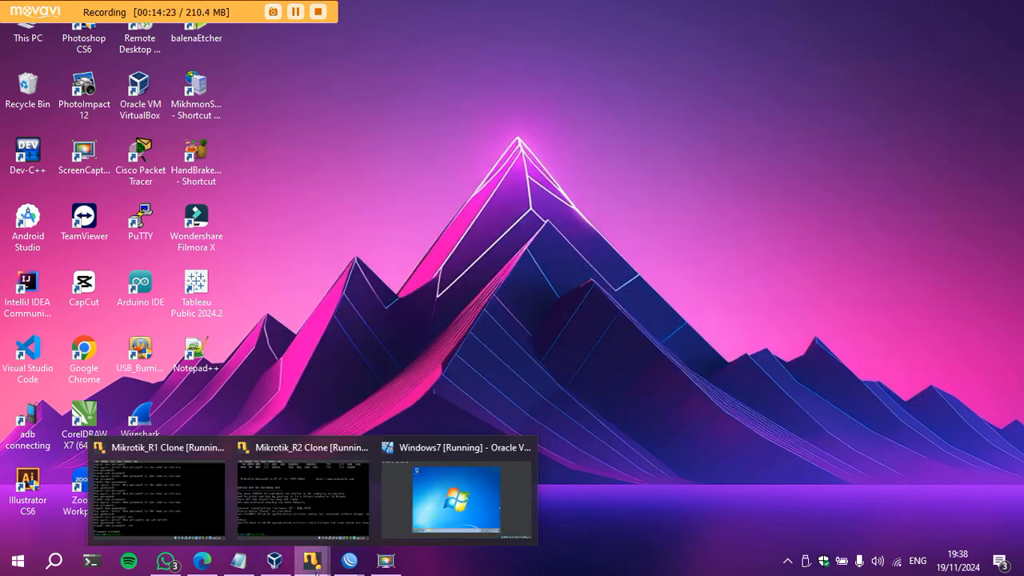
{"action": "left_click", "coordinate": [456, 492]}
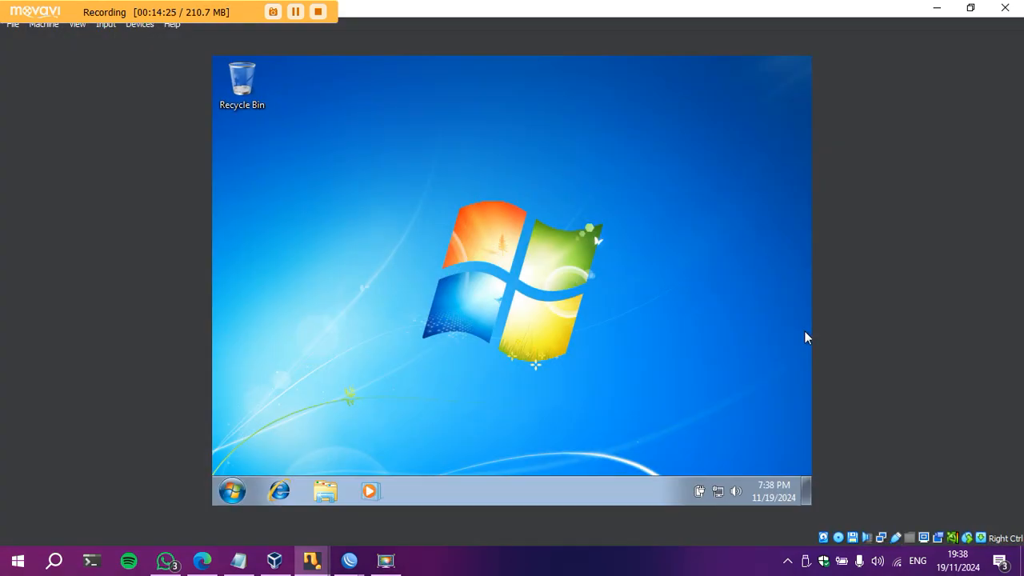
Open Network Connections via the 'cont' search, Control Panel, and Network and Sharing Center.
{"action": "left_click", "coordinate": [722, 495]}
{"action": "left_click", "coordinate": [722, 495]}
{"action": "left_click", "coordinate": [232, 491]}
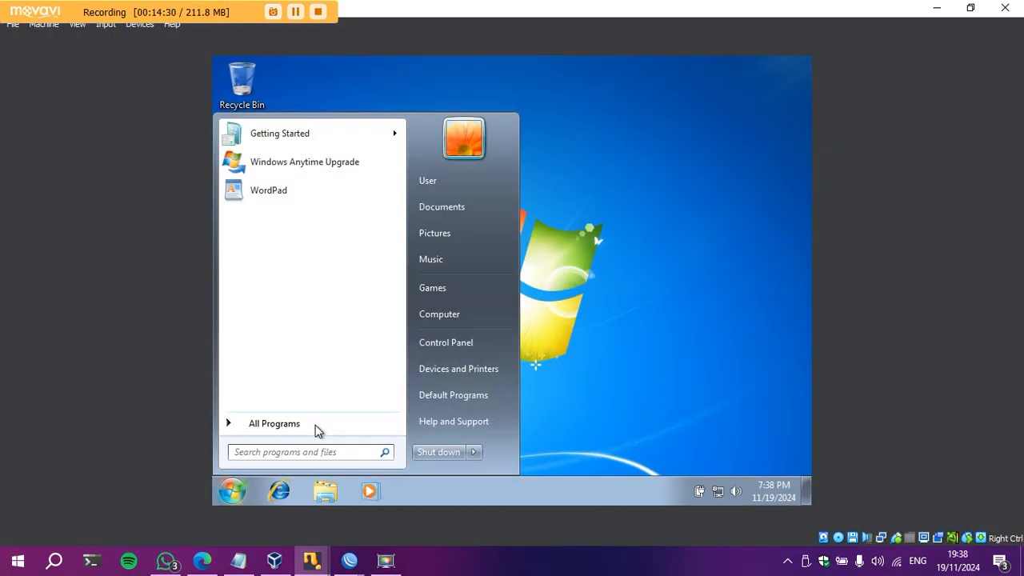
{"action": "type", "text": "cont"}
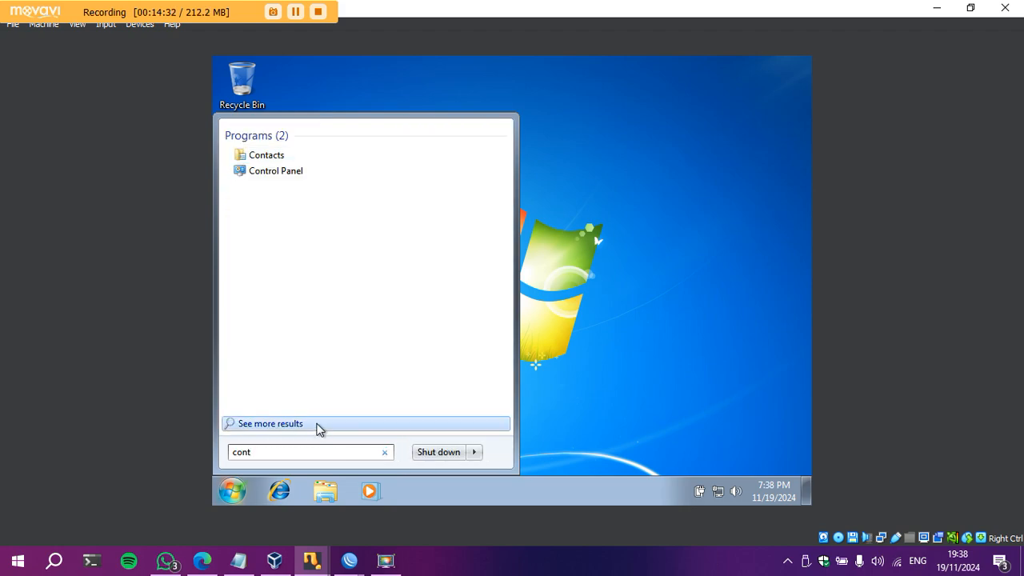
{"action": "left_click", "coordinate": [279, 173]}
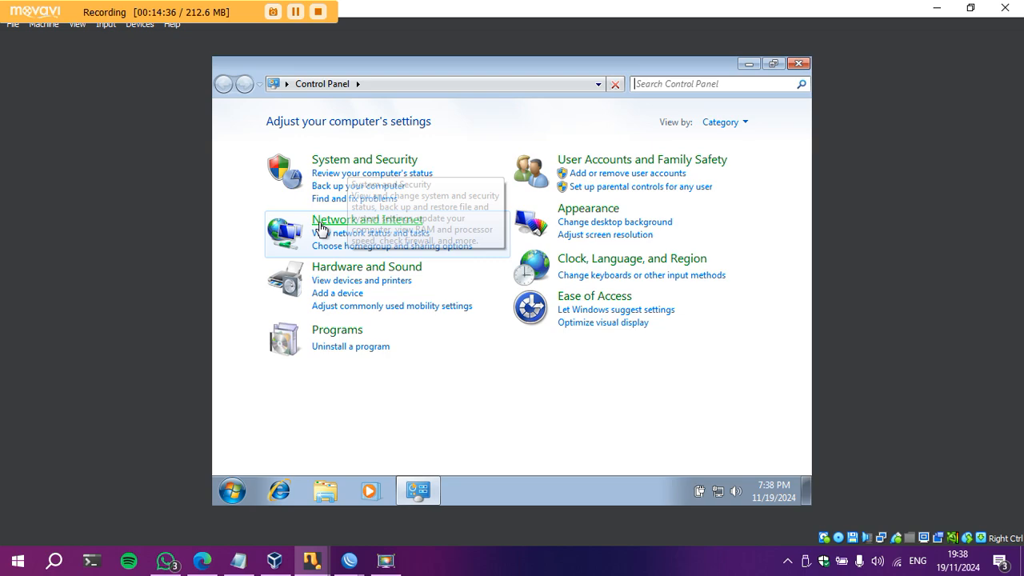
{"action": "left_click", "coordinate": [319, 224]}
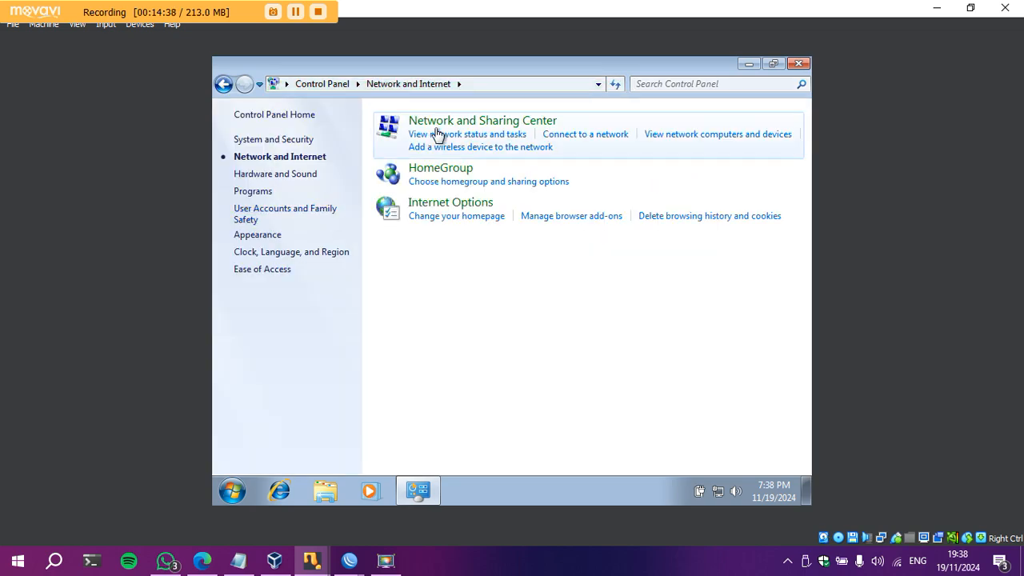
{"action": "left_click", "coordinate": [436, 126]}
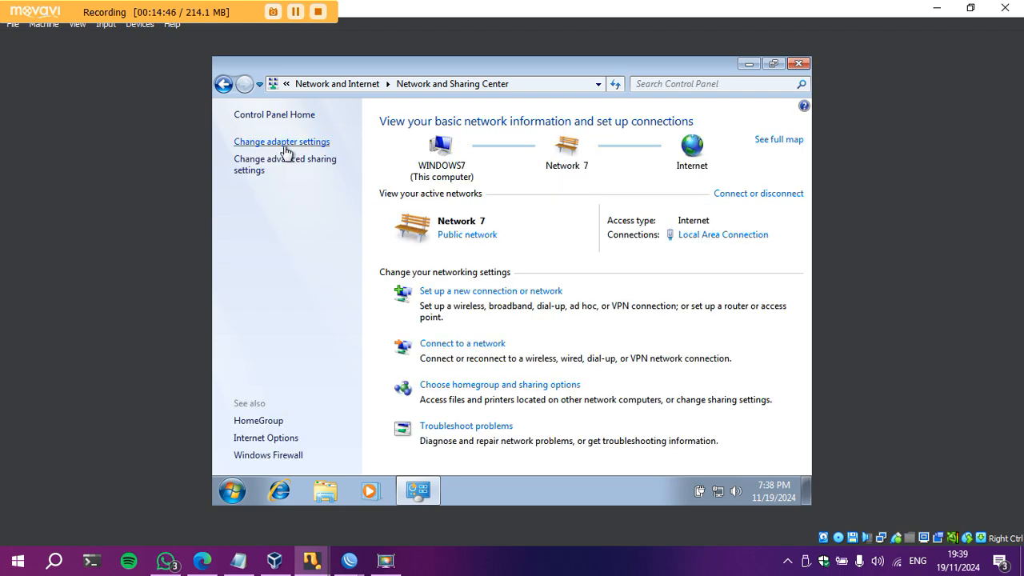
{"action": "left_click", "coordinate": [283, 144]}
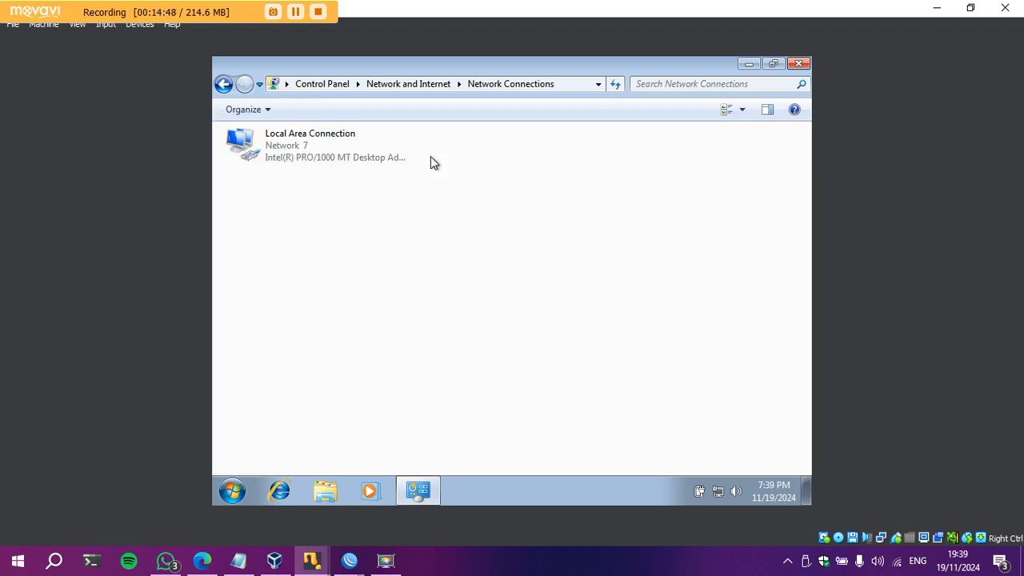
Review Local Area Connection details (address 172.16.13.0, gateway 172.16.13.1), then close both dialogs.
{"action": "left_click", "coordinate": [300, 159]}
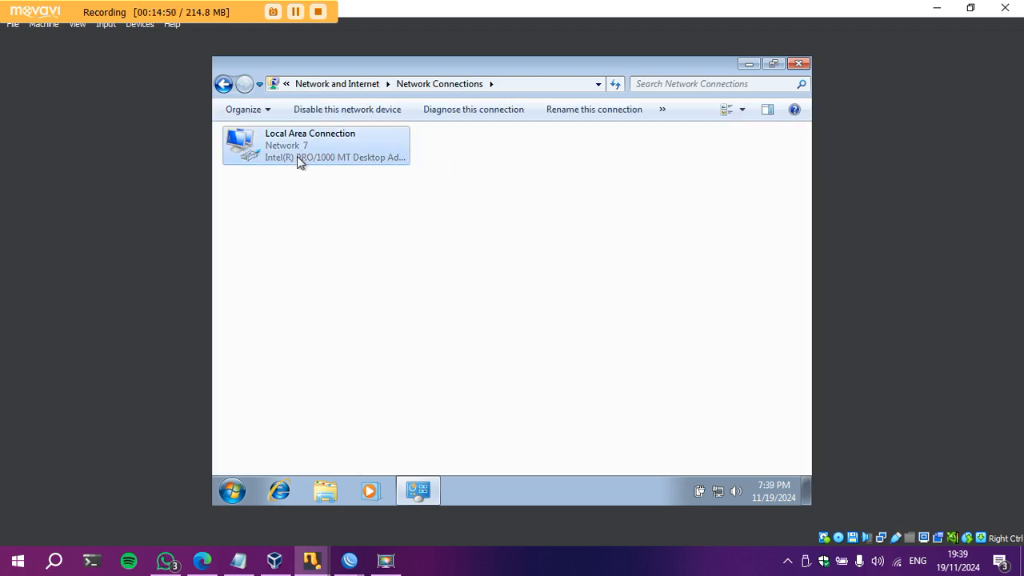
{"action": "double_click", "coordinate": [297, 156]}
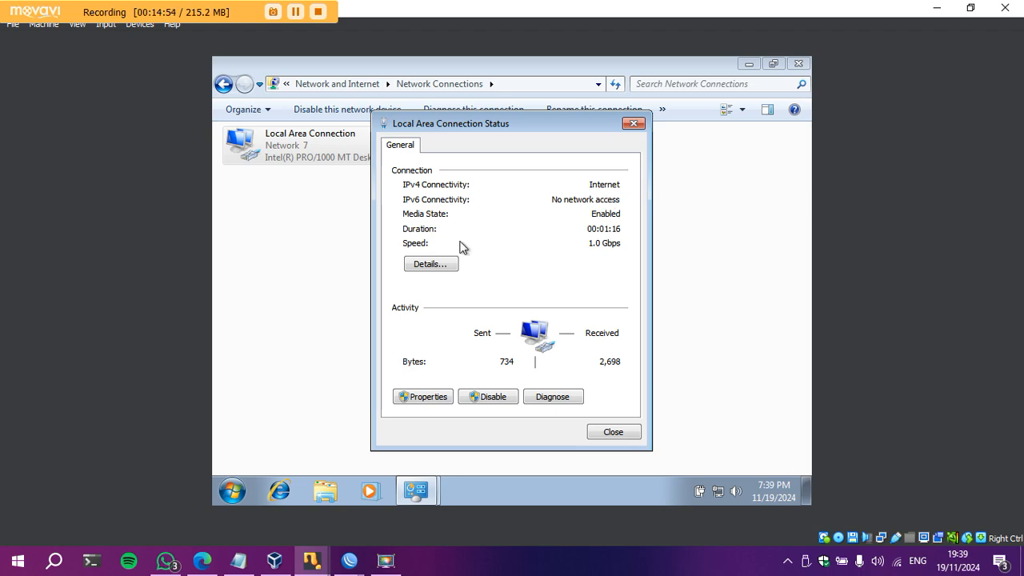
{"action": "left_click", "coordinate": [414, 266]}
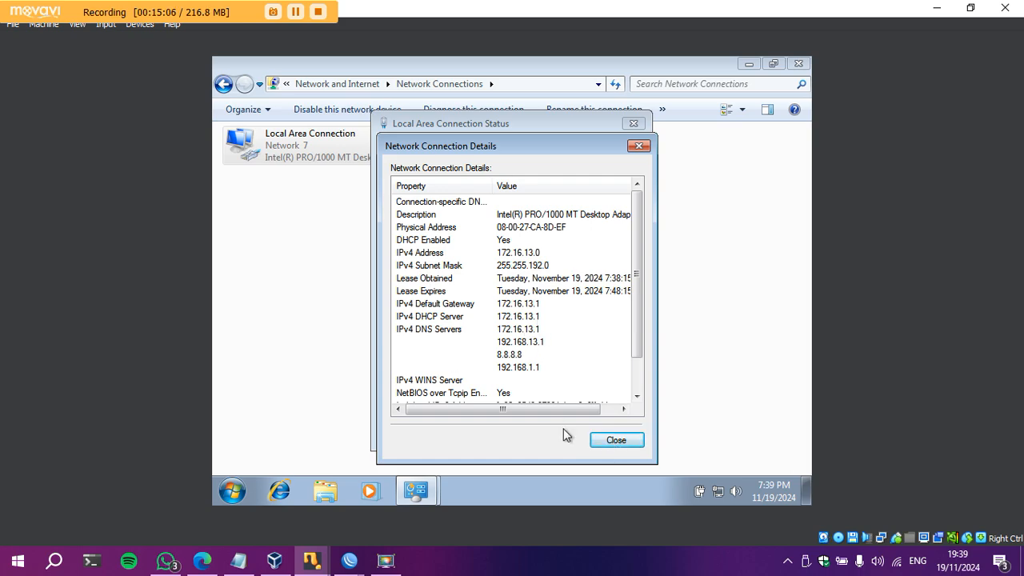
{"action": "left_click", "coordinate": [621, 441]}
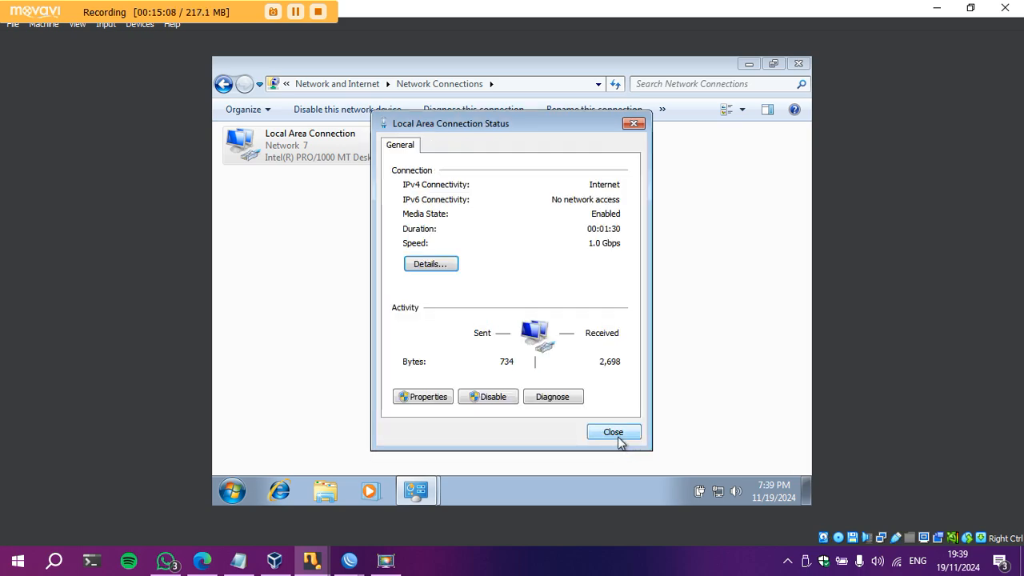
{"action": "left_click", "coordinate": [617, 436]}
Open a command prompt with cmd and run ipconfig to show the VM's address.
{"action": "left_click", "coordinate": [232, 491]}
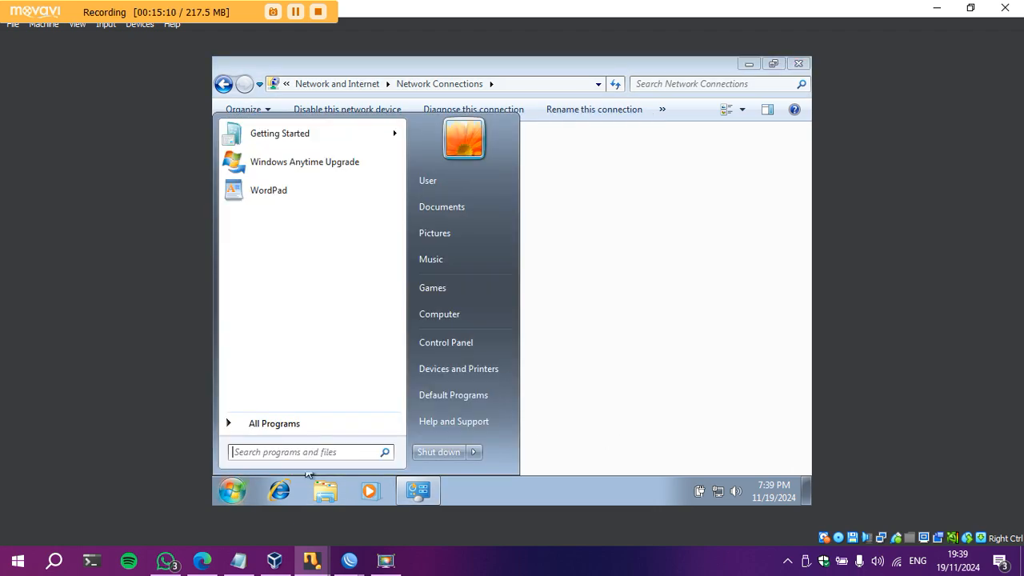
{"action": "type", "text": "cmd"}
{"action": "key", "text": "Return"}
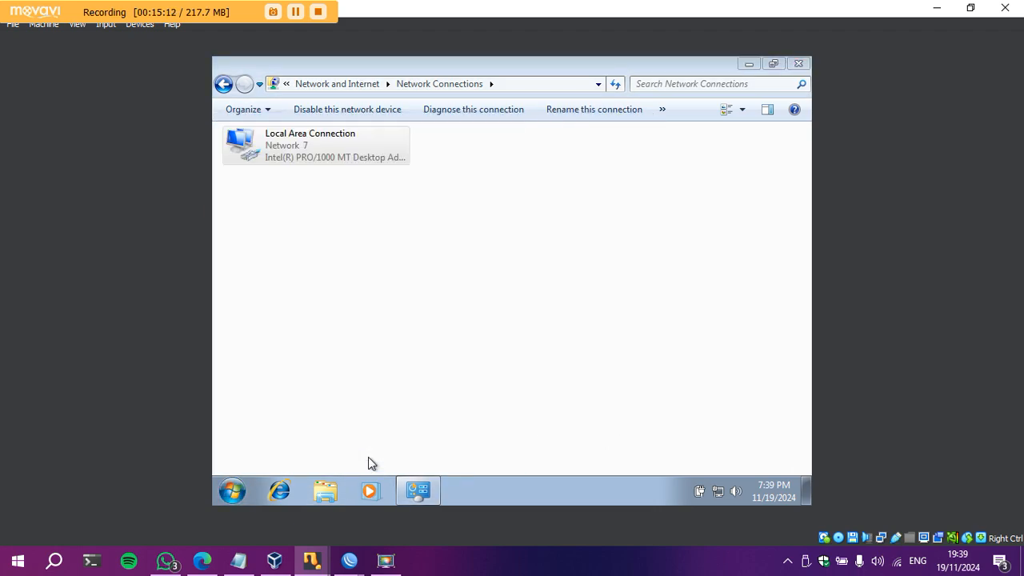
{"action": "left_click", "coordinate": [166, 560]}
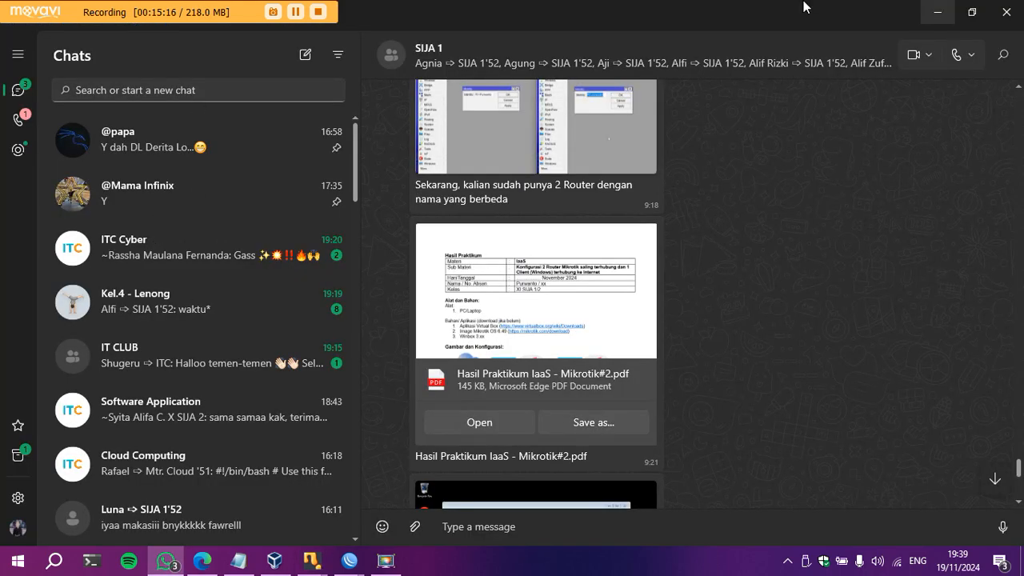
{"action": "left_click", "coordinate": [938, 12]}
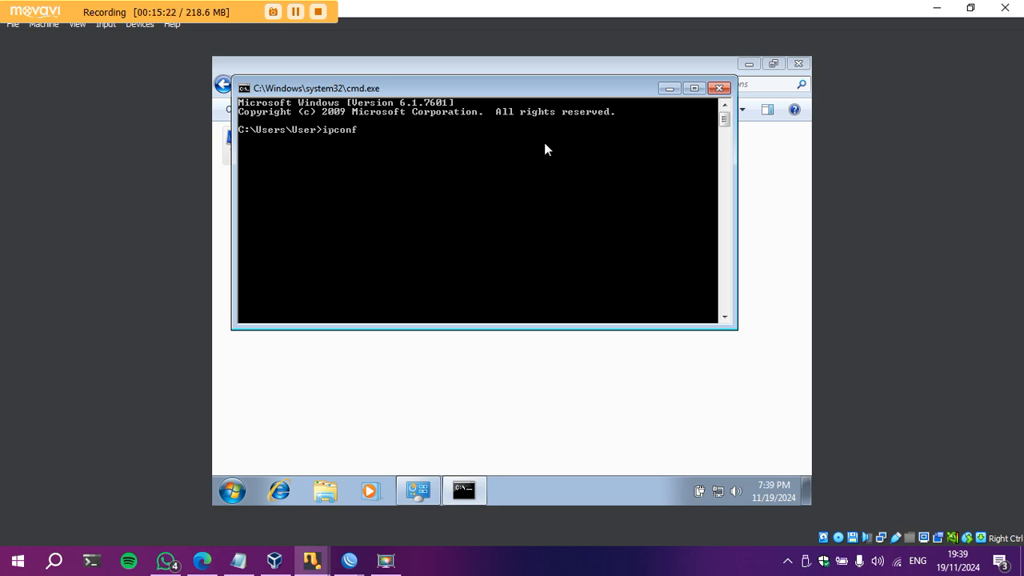
{"action": "key", "text": "Return"}
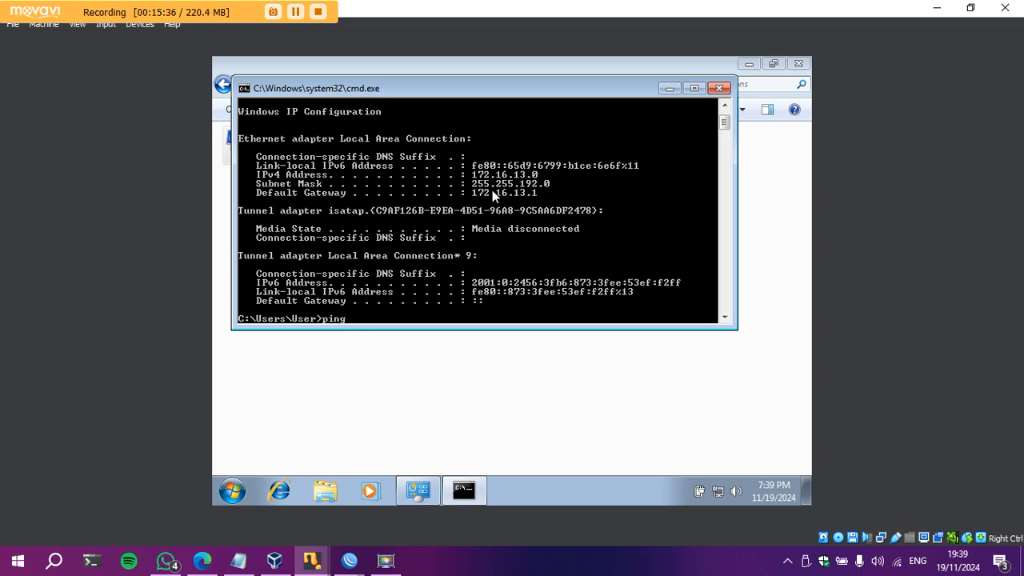
Ping 192.168.13.1 and 8.8.8.8 with 0% loss, then close the command prompt.
{"action": "type", "text": "168.13.1"}
{"action": "key", "text": "Return"}
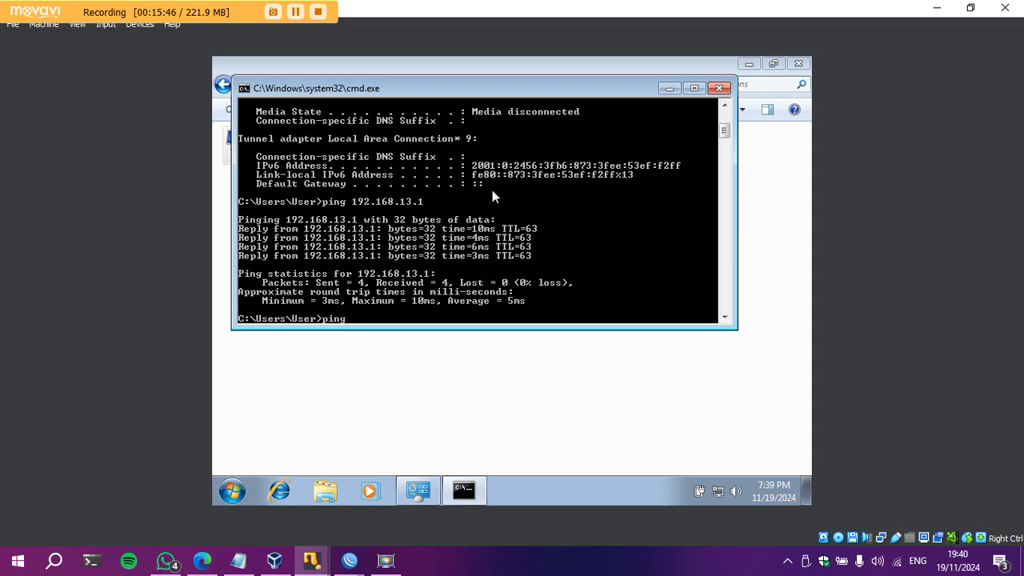
{"action": "type", "text": "ping 8.8.8.8"}
{"action": "key", "text": "Return"}
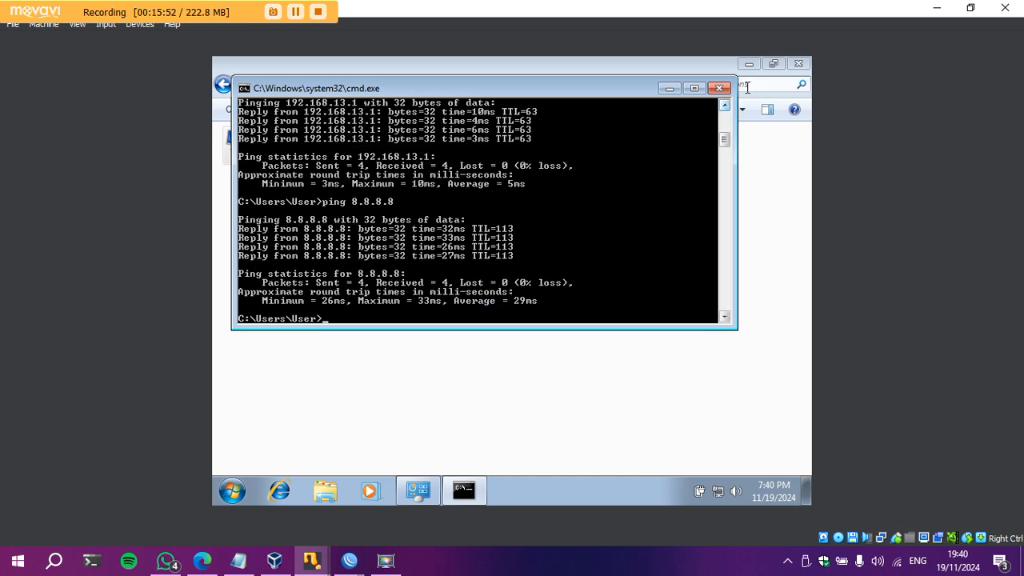
{"action": "left_click", "coordinate": [720, 91]}
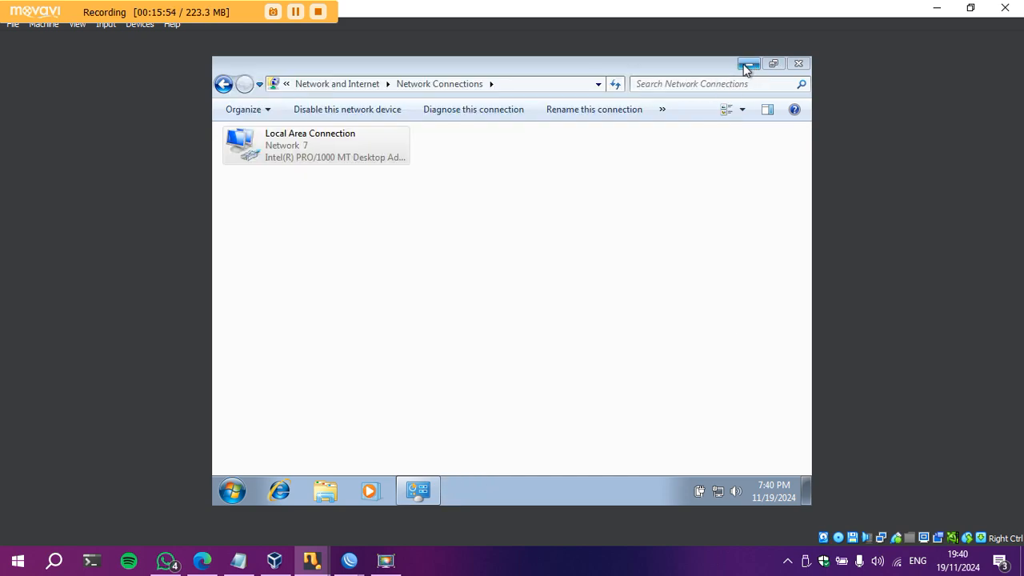
Launch Internet Explorer, dismiss the IE8 setup prompt, and search the web for 'chrome'.
{"action": "left_click", "coordinate": [795, 64]}
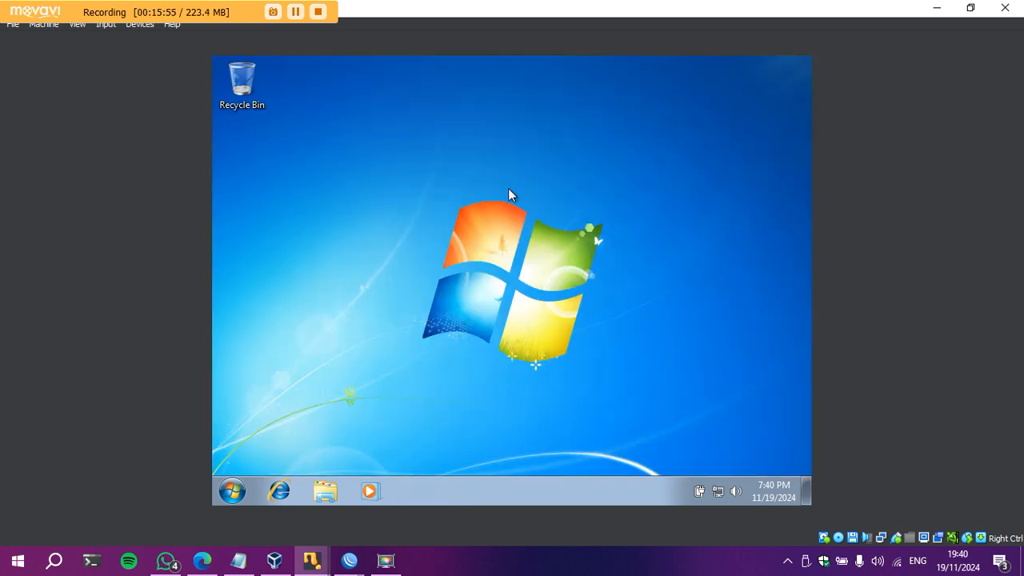
{"action": "left_click", "coordinate": [279, 492]}
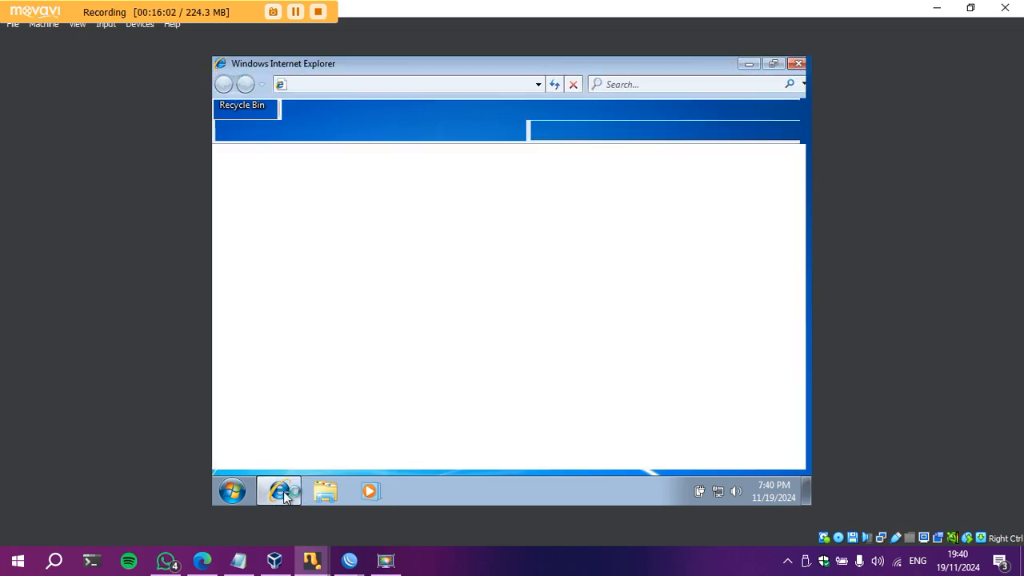
{"action": "left_click", "coordinate": [374, 85]}
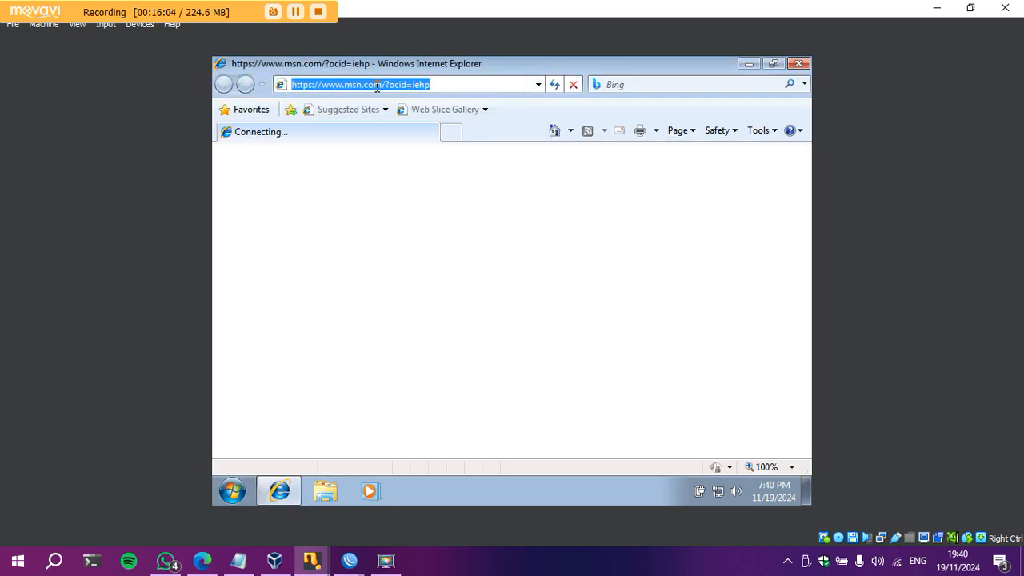
{"action": "type", "text": "chrome"}
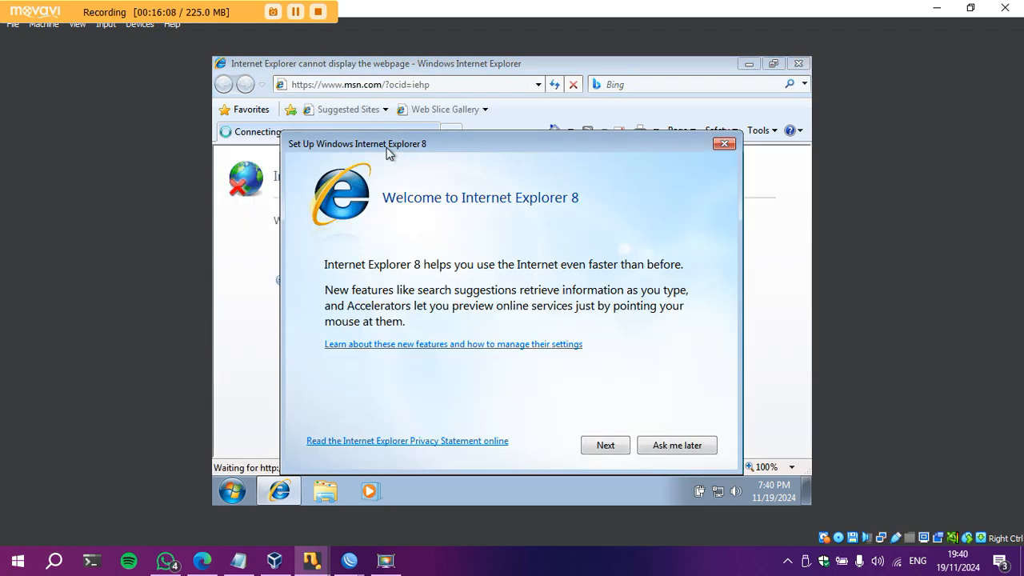
{"action": "left_click", "coordinate": [725, 144]}
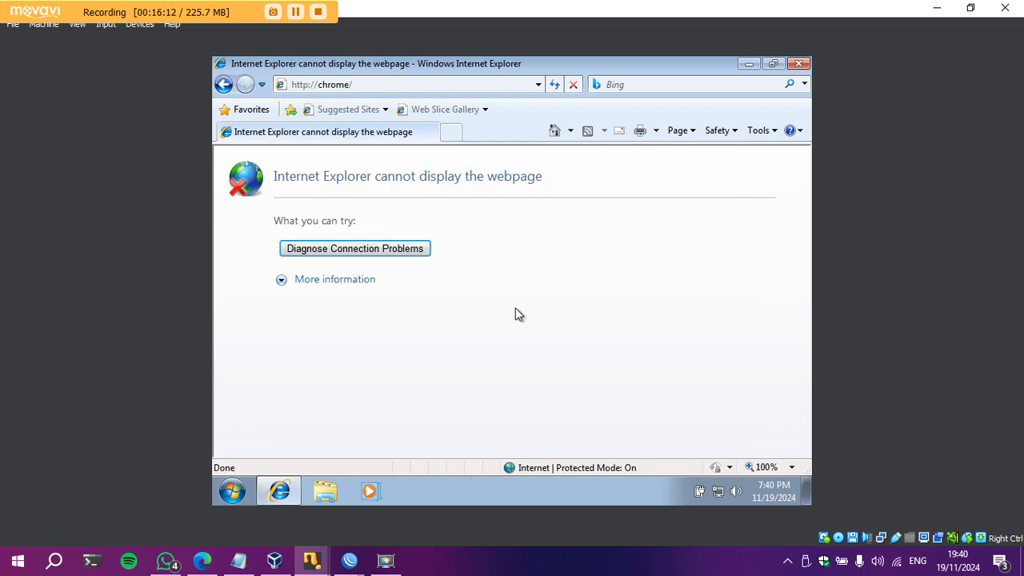
{"action": "left_click", "coordinate": [357, 84]}
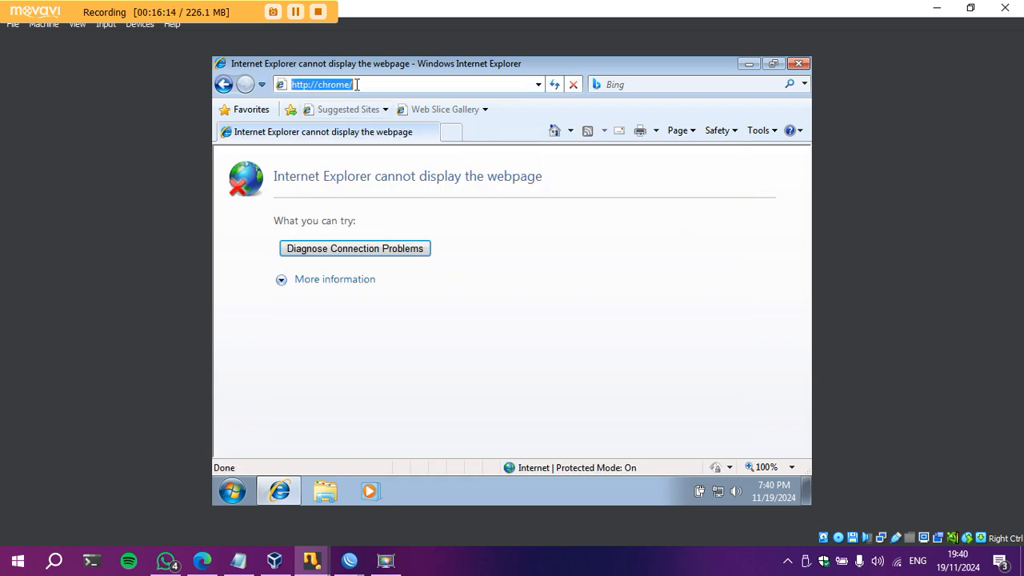
{"action": "type", "text": "chrome"}
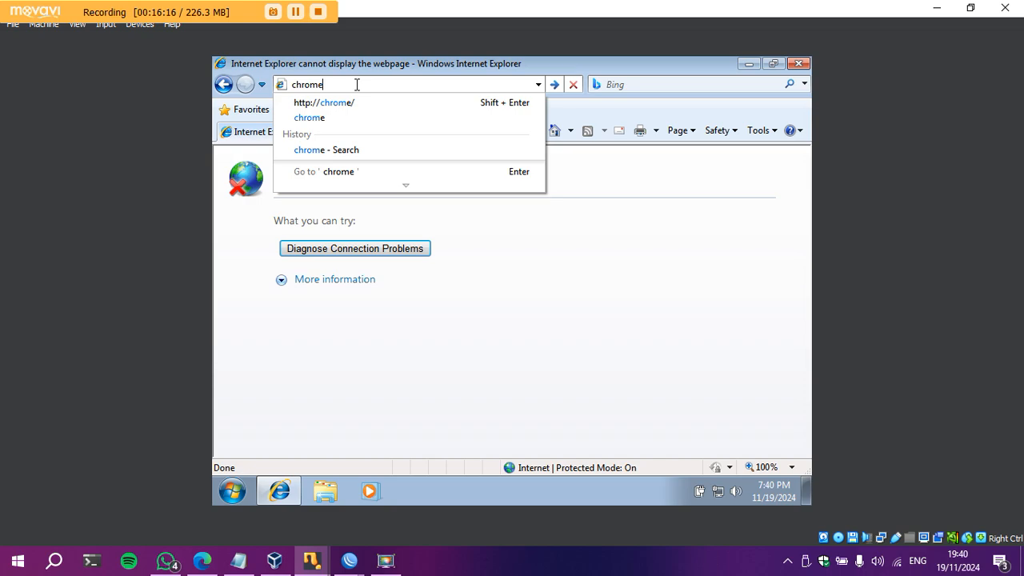
{"action": "key", "text": "Return"}
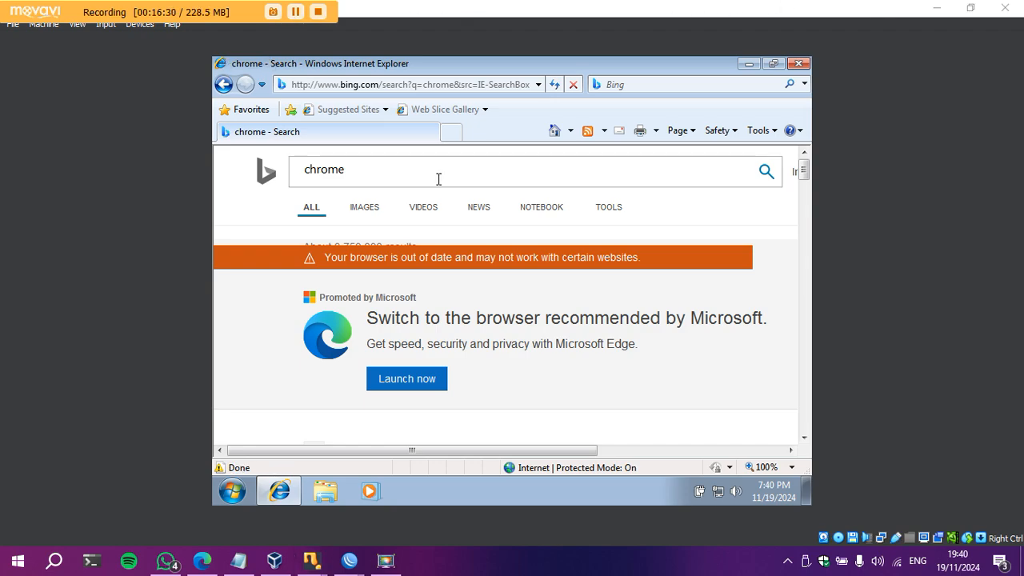
Scroll through the Bing results for chrome, close Internet Explorer, and minimize the VM.
{"action": "scroll", "coordinate": [439, 184], "scroll_direction": "down", "scroll_amount": 6}
{"action": "scroll", "coordinate": [441, 190], "scroll_direction": "down", "scroll_amount": 2}
{"action": "scroll", "coordinate": [441, 194], "scroll_direction": "up", "scroll_amount": 3}
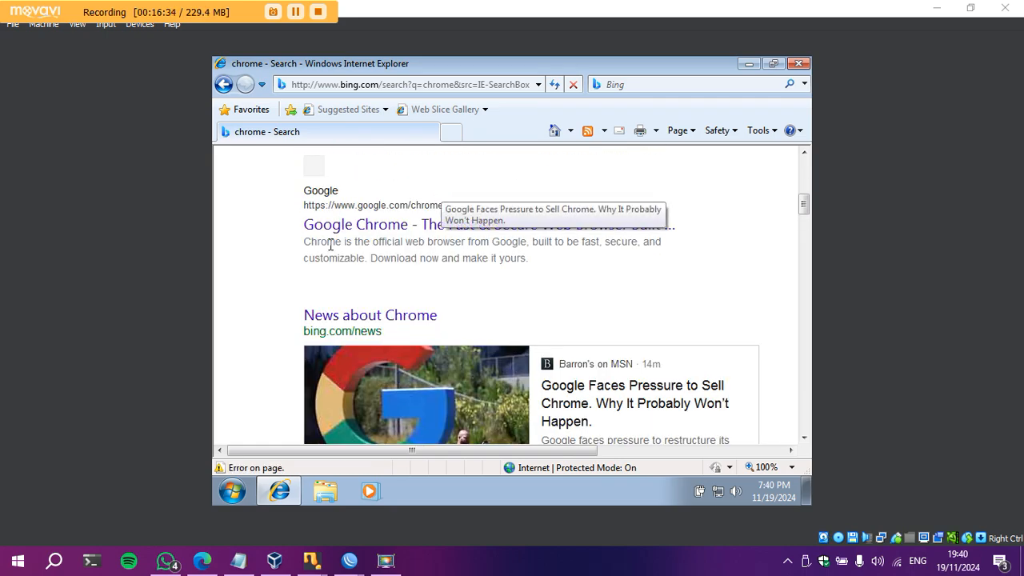
{"action": "scroll", "coordinate": [709, 400], "scroll_direction": "down", "scroll_amount": 3}
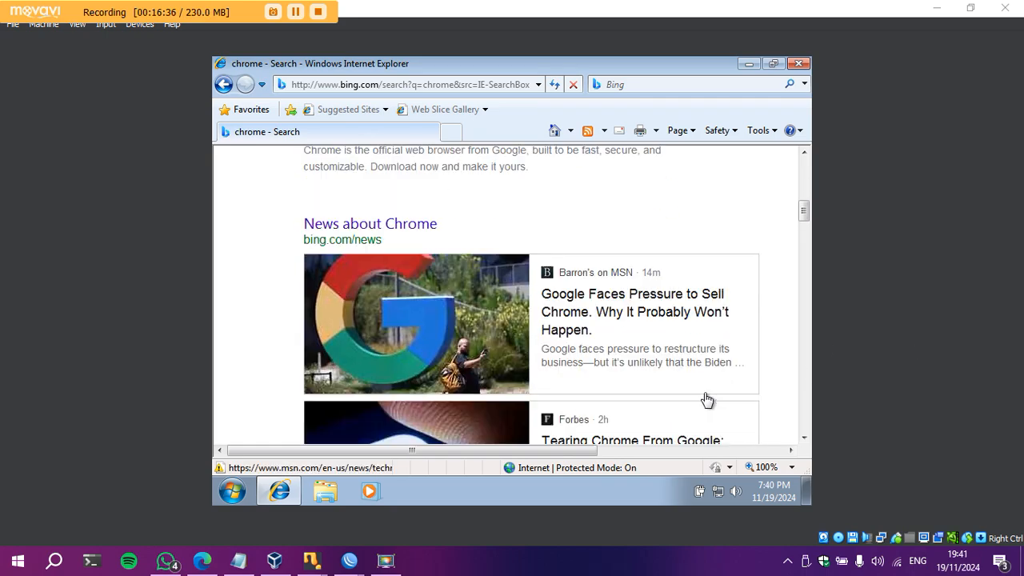
{"action": "left_click", "coordinate": [792, 63]}
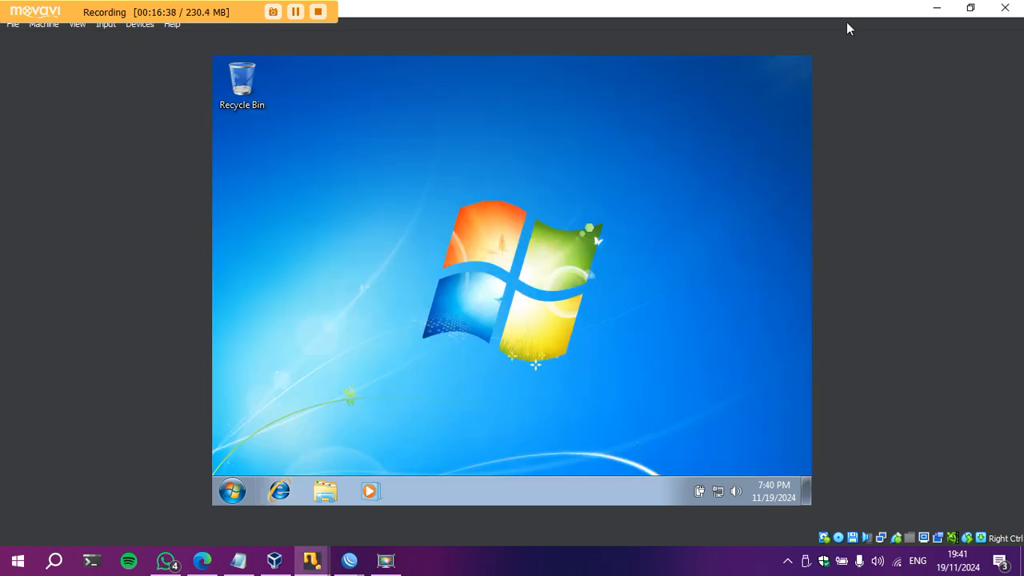
{"action": "left_click", "coordinate": [939, 8]}
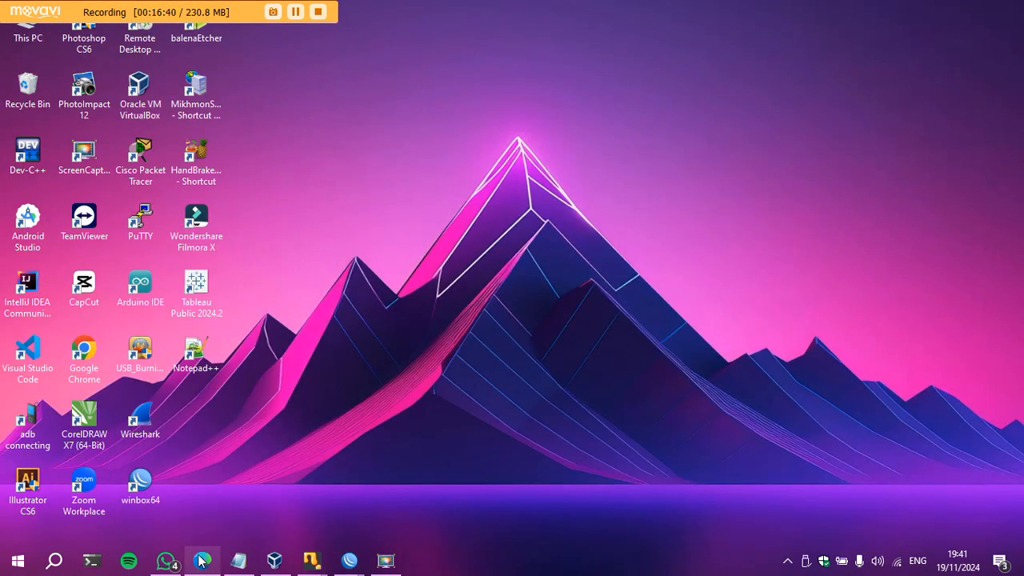